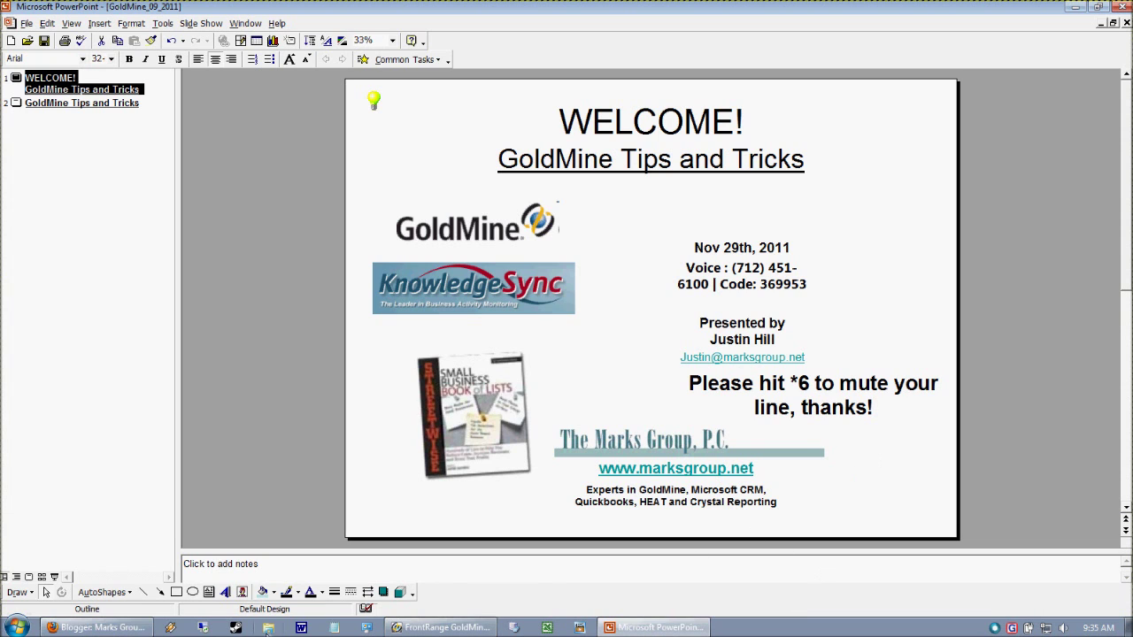
- Load blog.marksgroup.net in Firefox, then return to the PowerPoint welcome slide
left_click(98, 628)
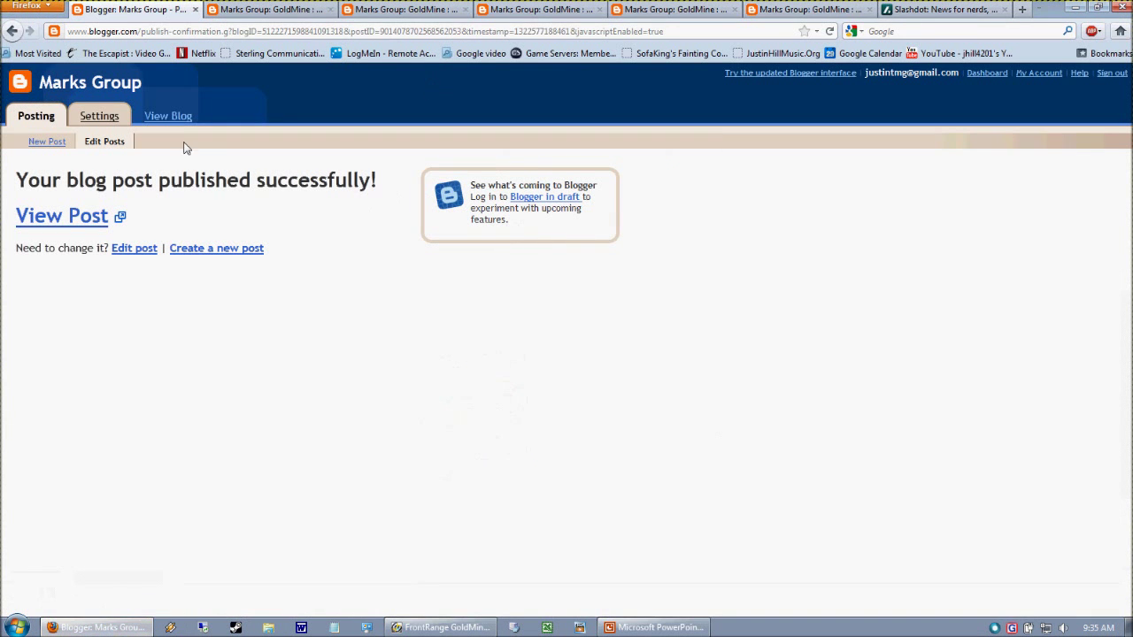
left_click(156, 36)
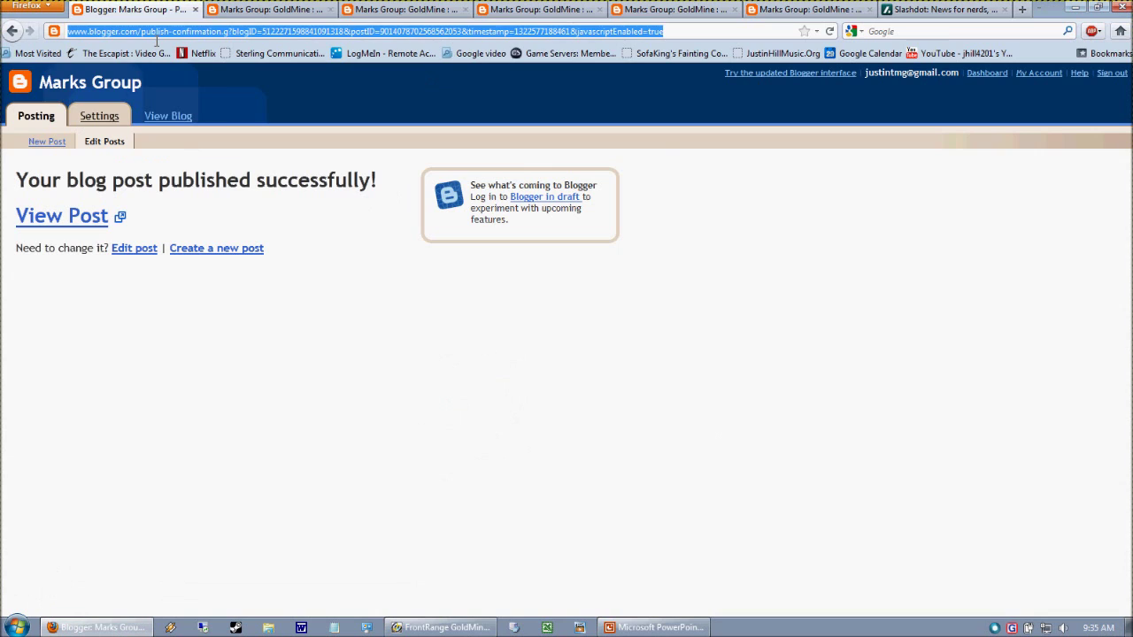
type("blog.marksg")
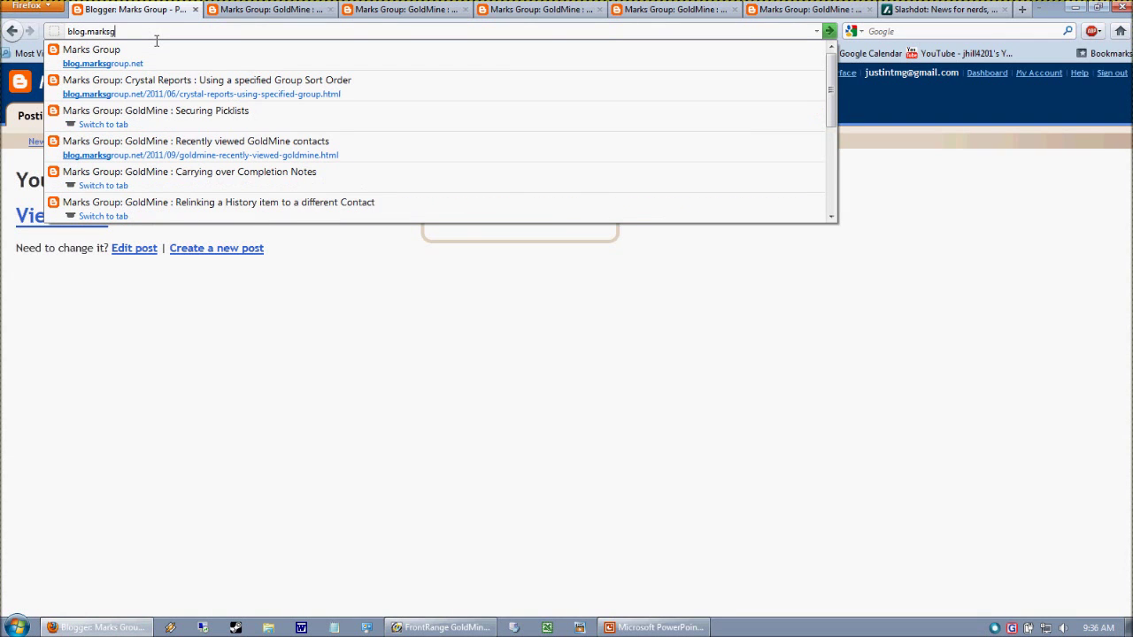
type("roup.net")
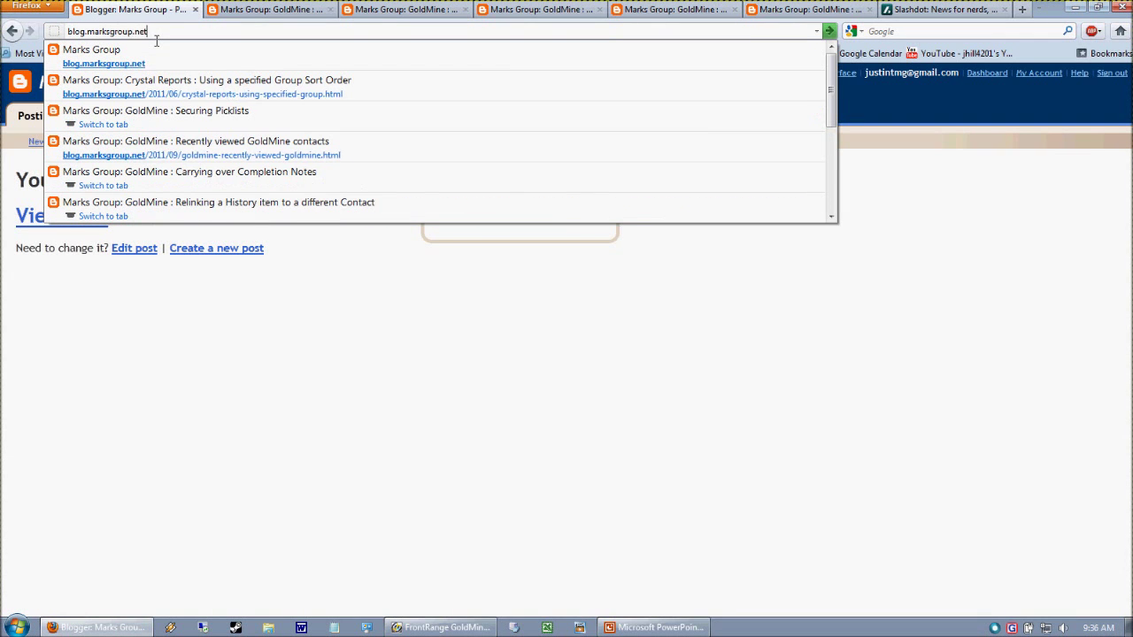
key("Return")
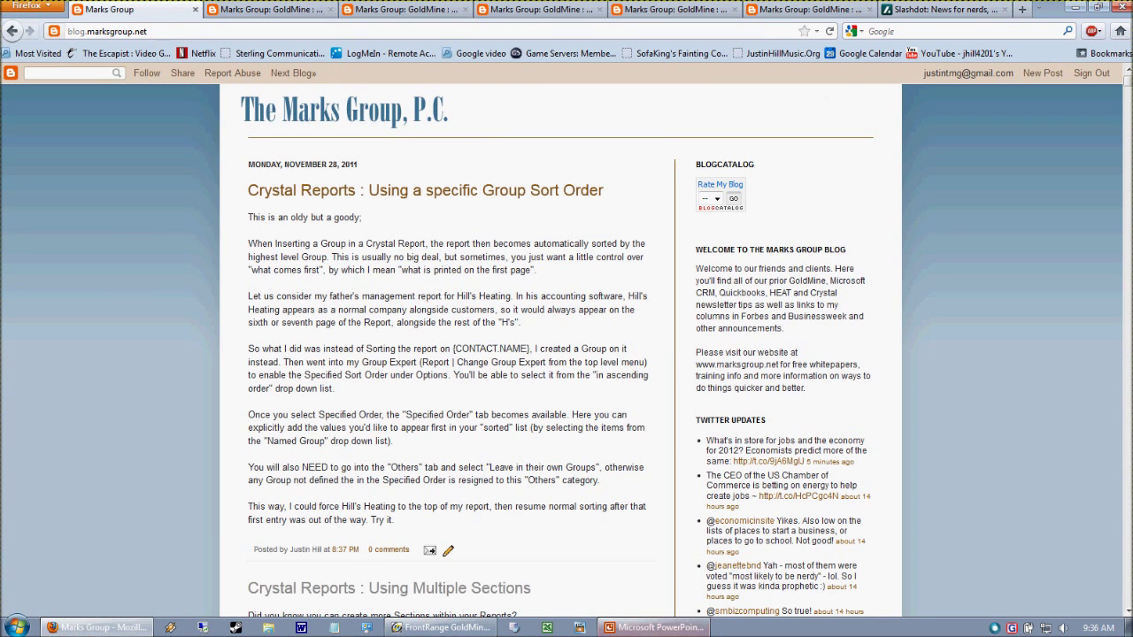
left_click(657, 628)
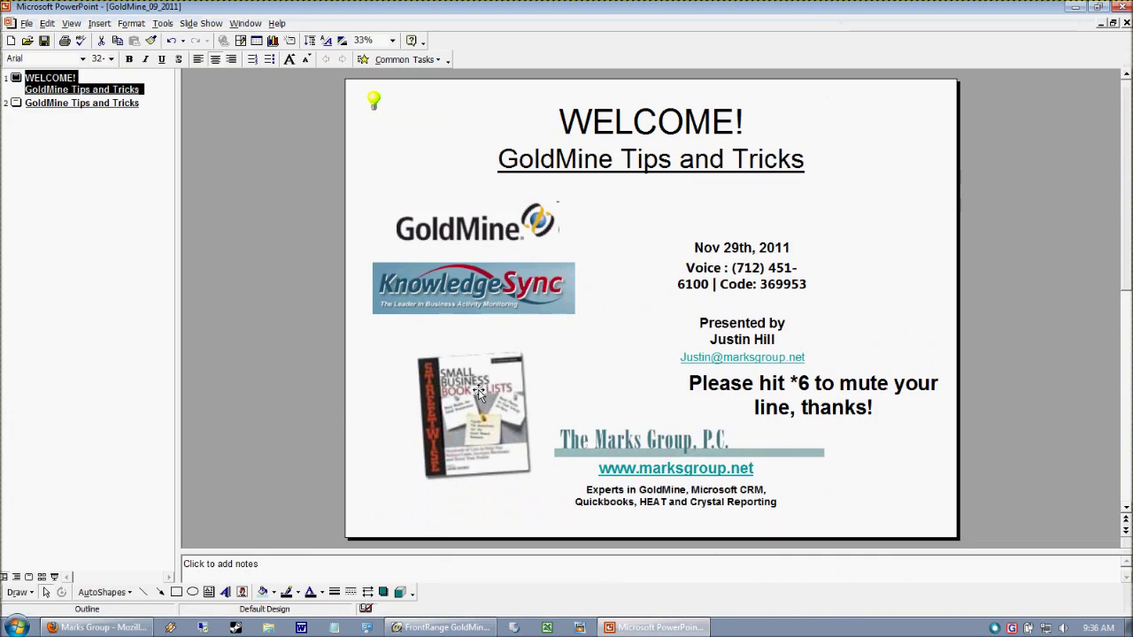
- Show slide 2, the agenda listing the five GoldMine tips
left_click(14, 103)
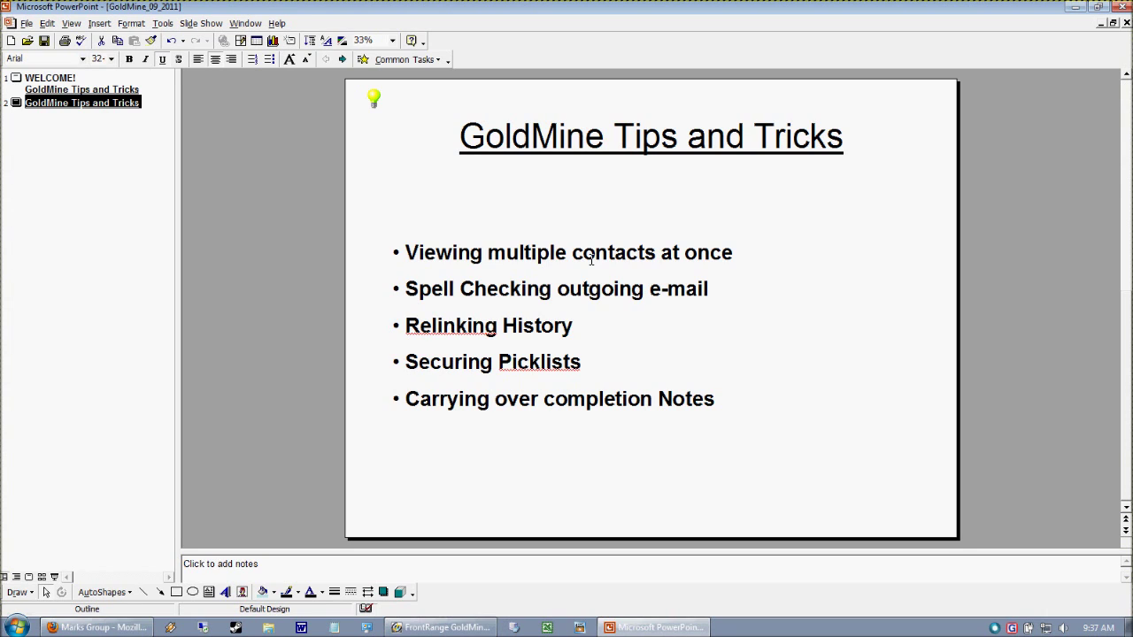
- Switch to GoldMine from the taskbar
left_click(459, 627)
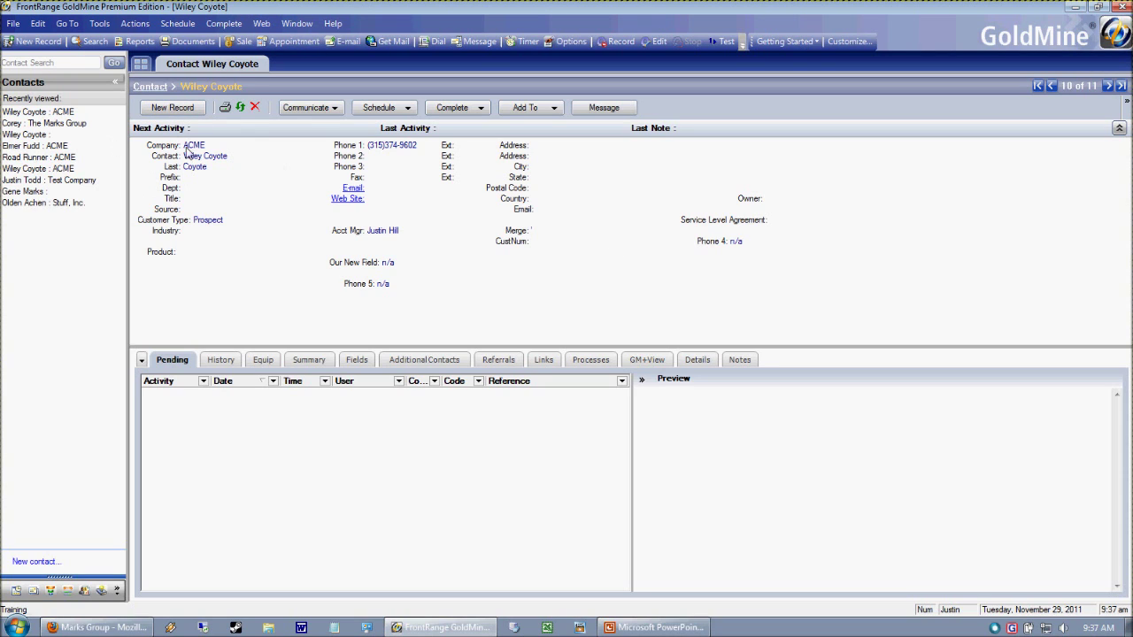
- Open the E-mail Center inbox and switch between it and the Wiley Coyote contact tab
left_click(347, 40)
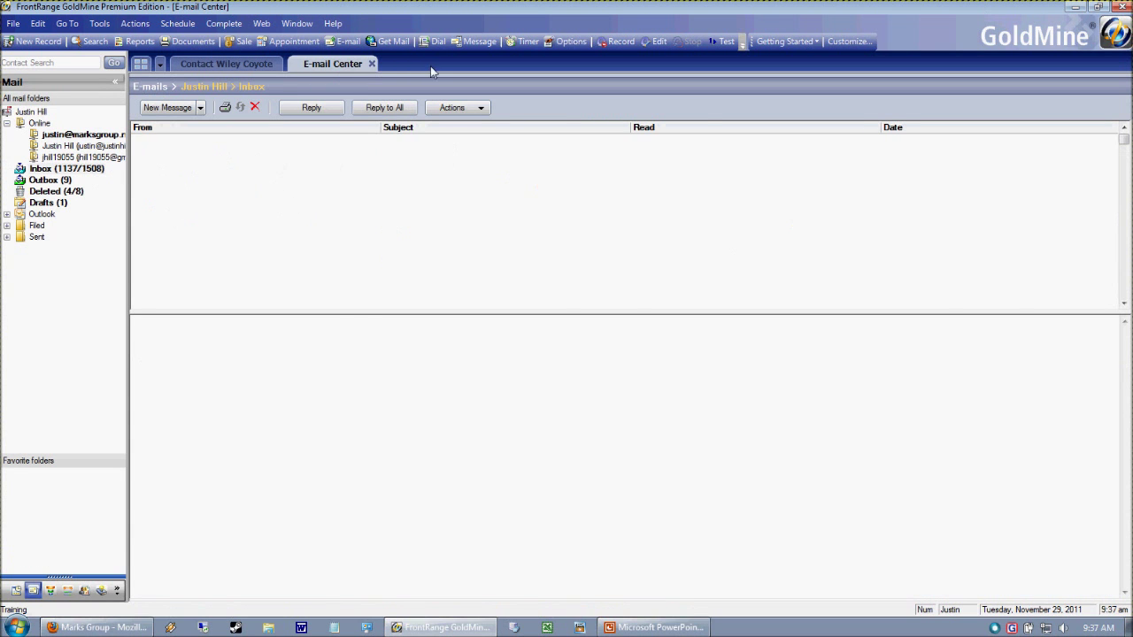
left_click(219, 68)
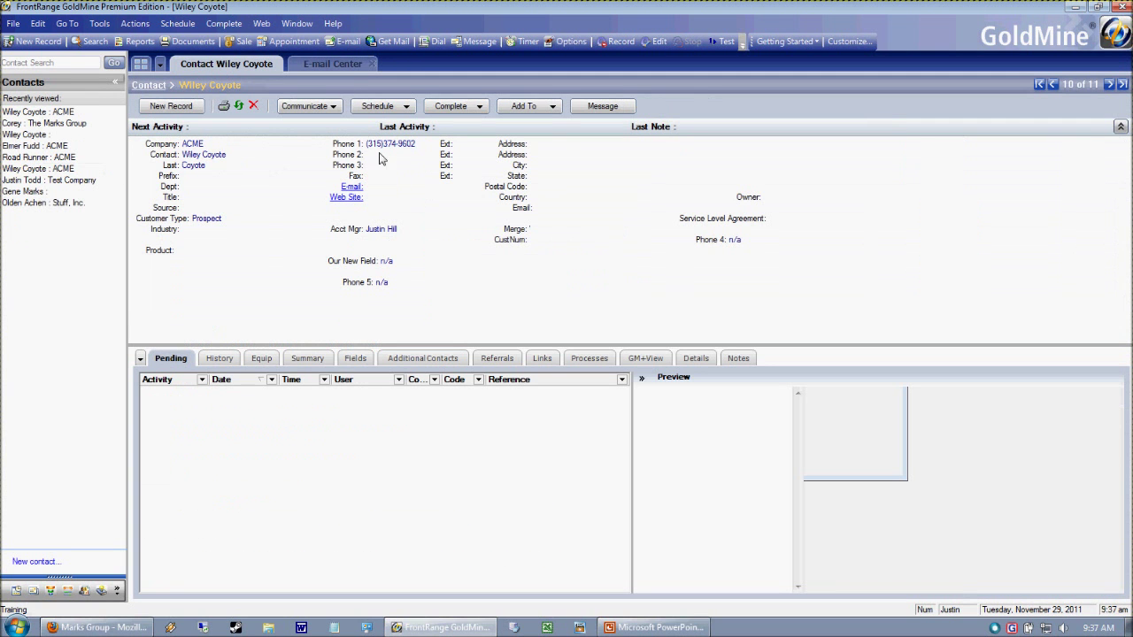
left_click(329, 69)
left_click(240, 73)
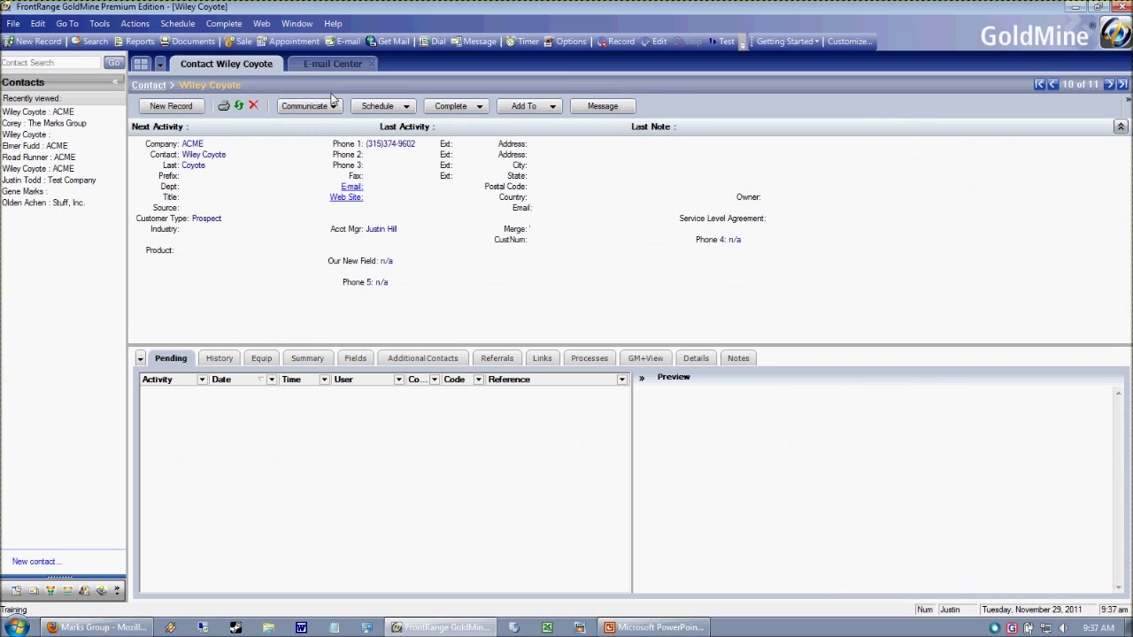
- Undock the views into floating windows and place the E-mail Center beside the contact
left_click(141, 65)
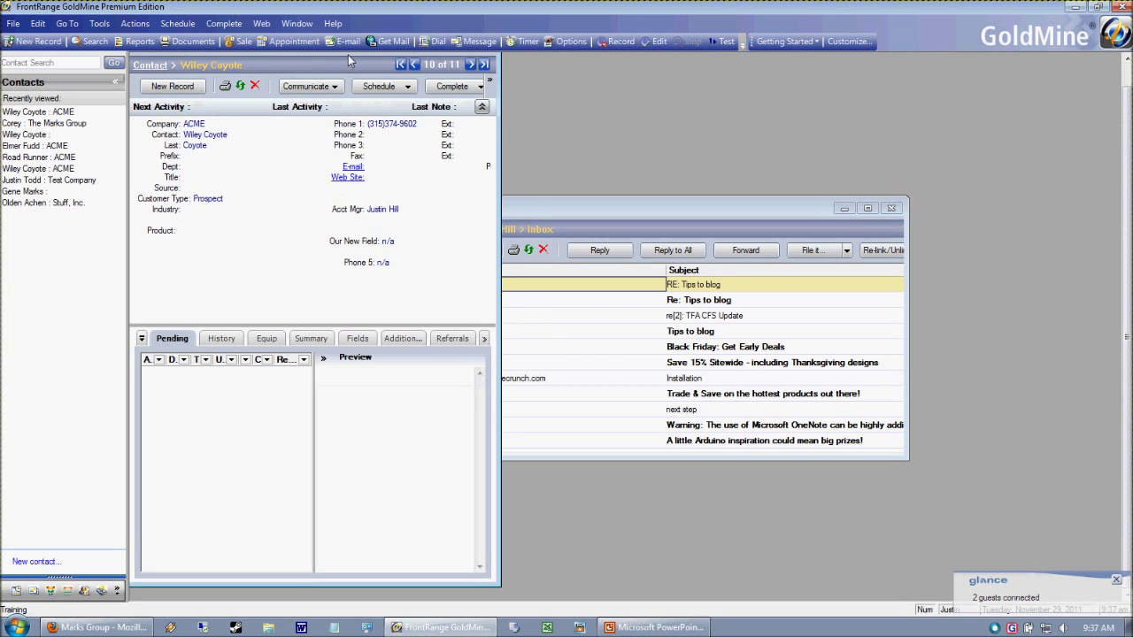
left_click_drag(580, 213, 741, 144)
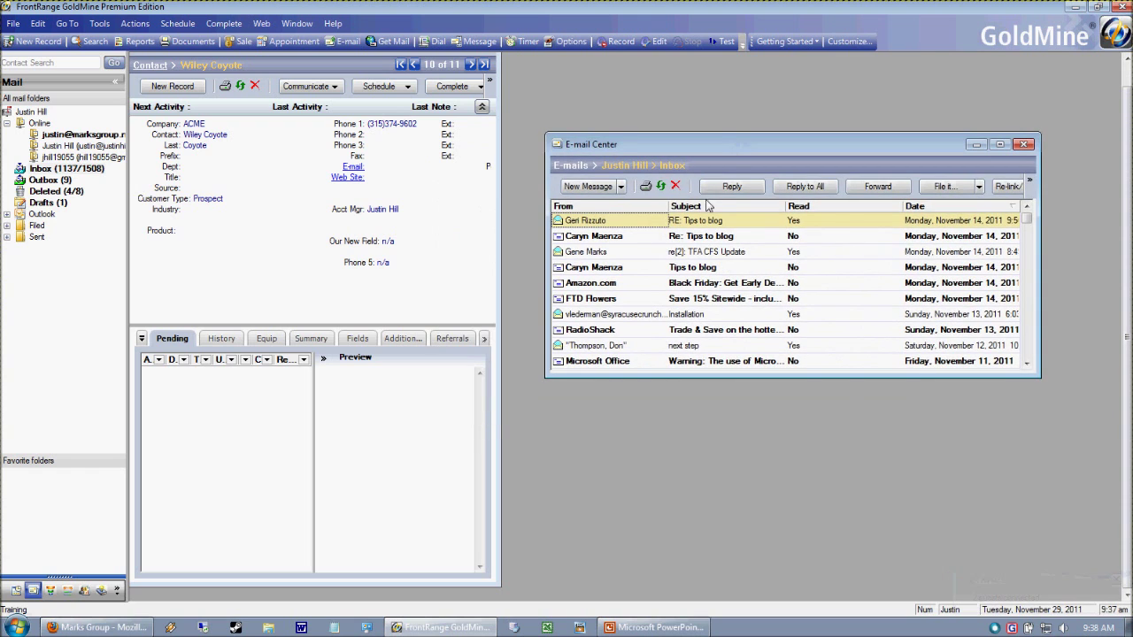
left_click(169, 59)
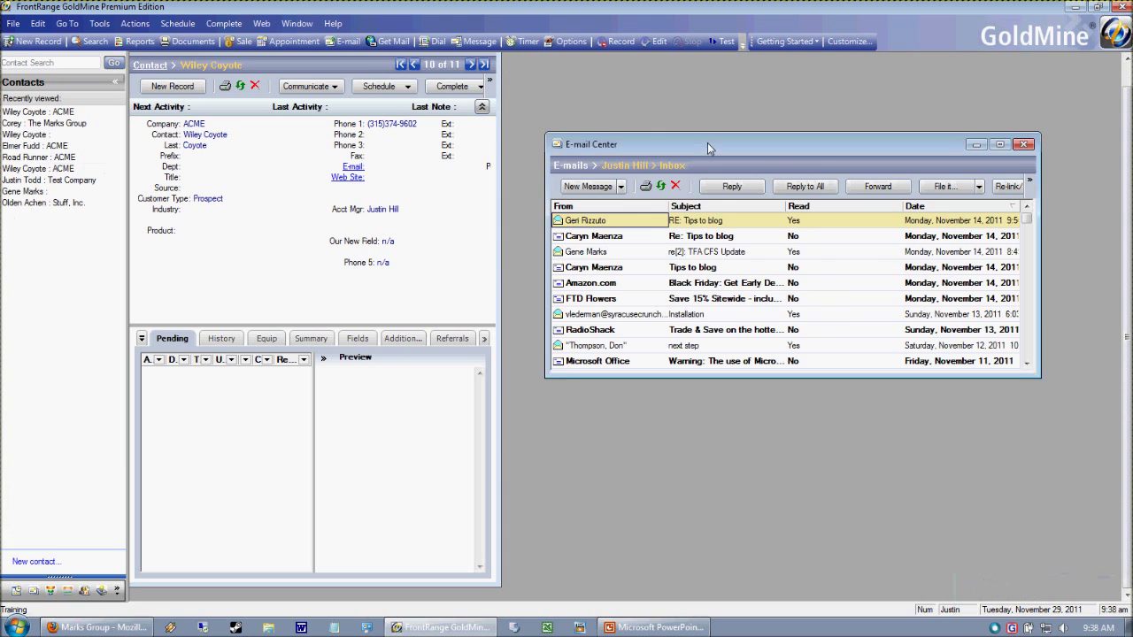
left_click_drag(707, 142, 698, 116)
- Cascade the windows, then search for Wiley Coyote and move the results below the contact
left_click(297, 25)
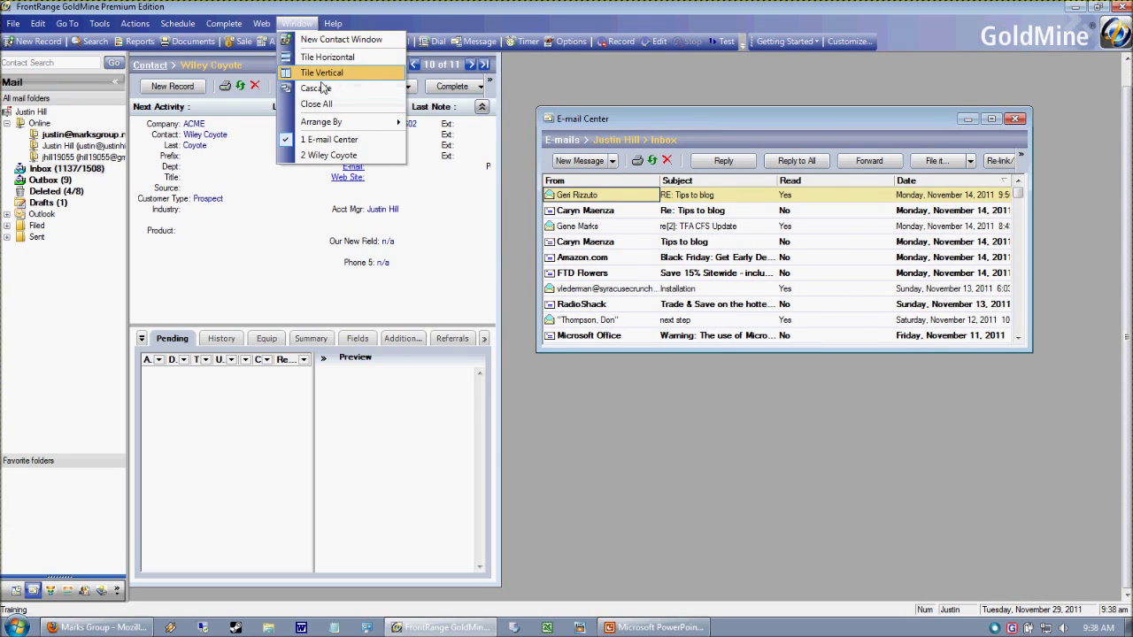
left_click(317, 89)
left_click_drag(352, 86, 422, 142)
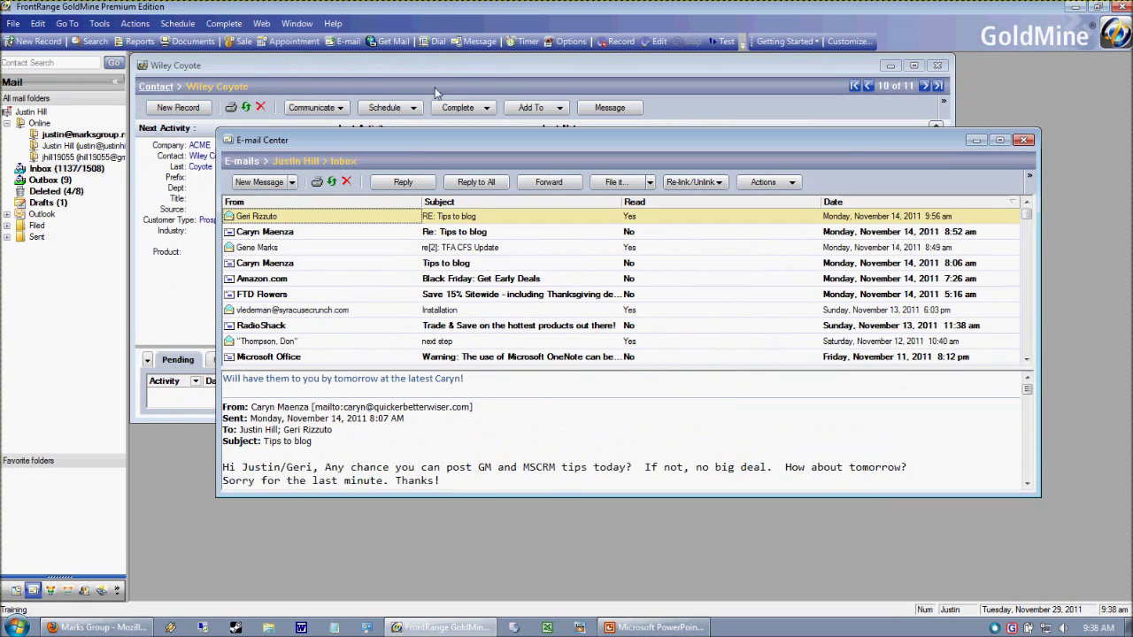
left_click(500, 62)
left_click_drag(475, 79, 483, 104)
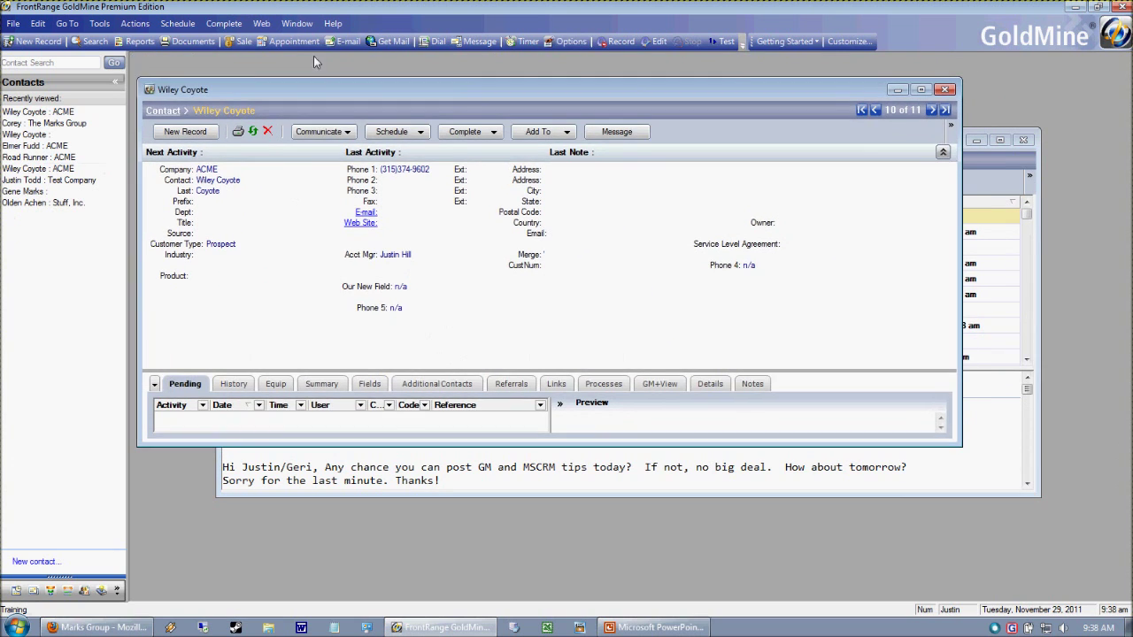
left_click(92, 41)
left_click_drag(592, 193, 535, 355)
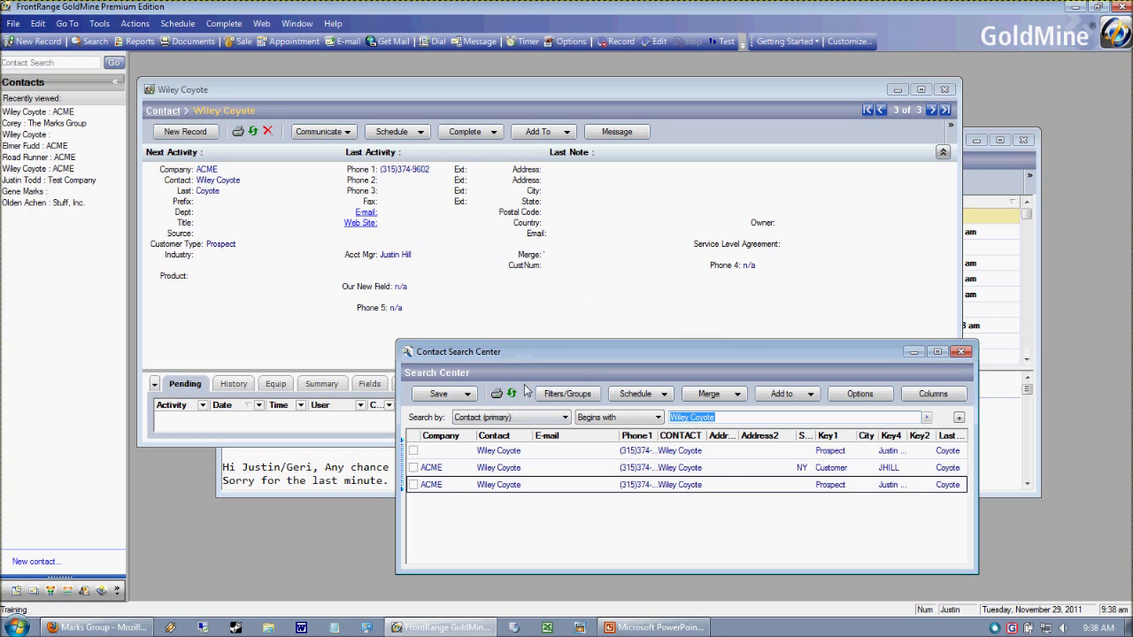
- Compare the Wiley Coyote contact with the maximized search results, then restore the floating contact window
left_click(807, 126)
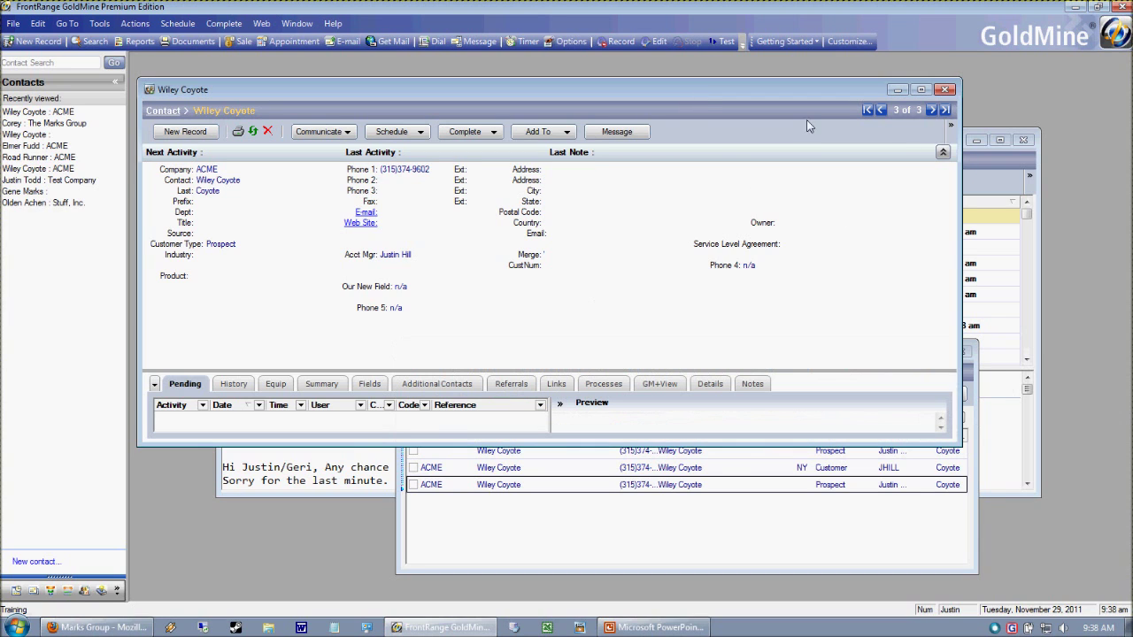
left_click(963, 550)
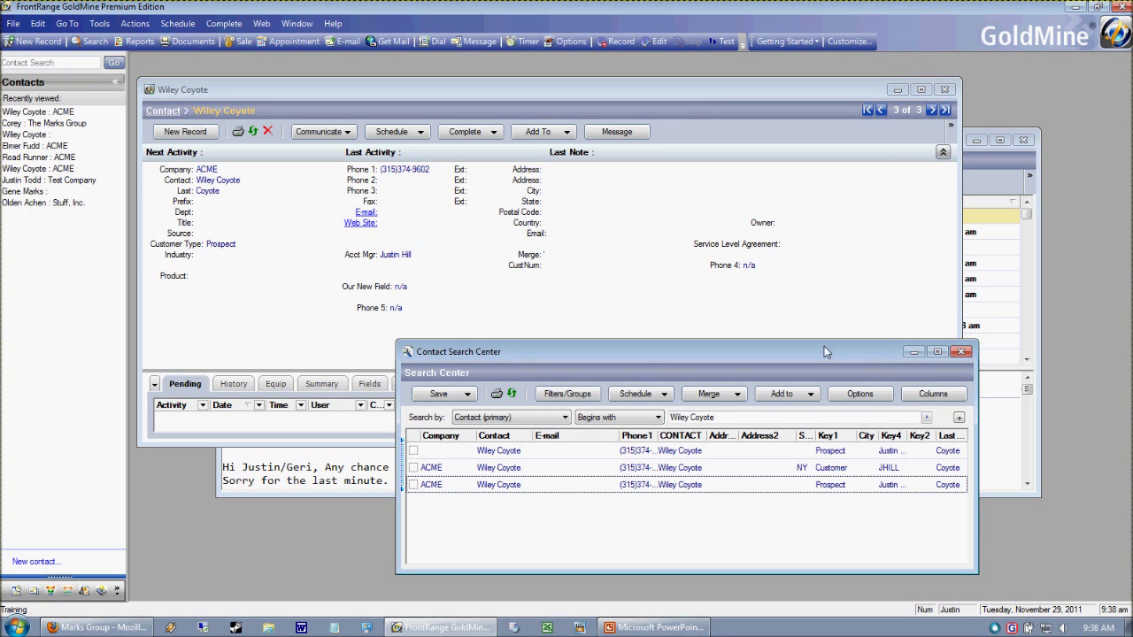
left_click(937, 351)
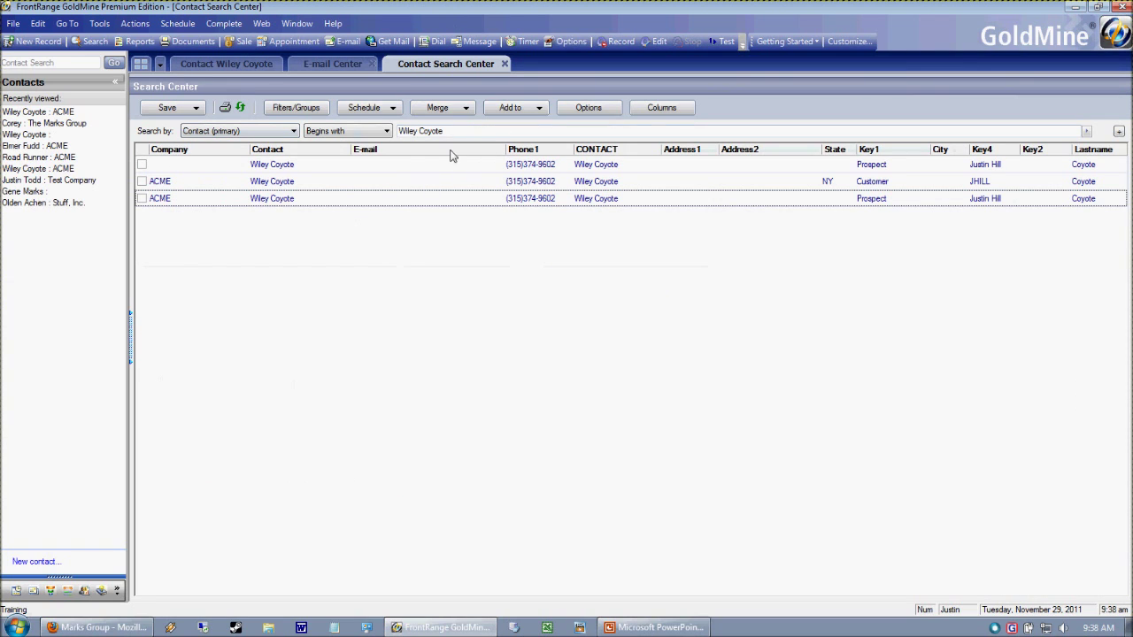
left_click(229, 67)
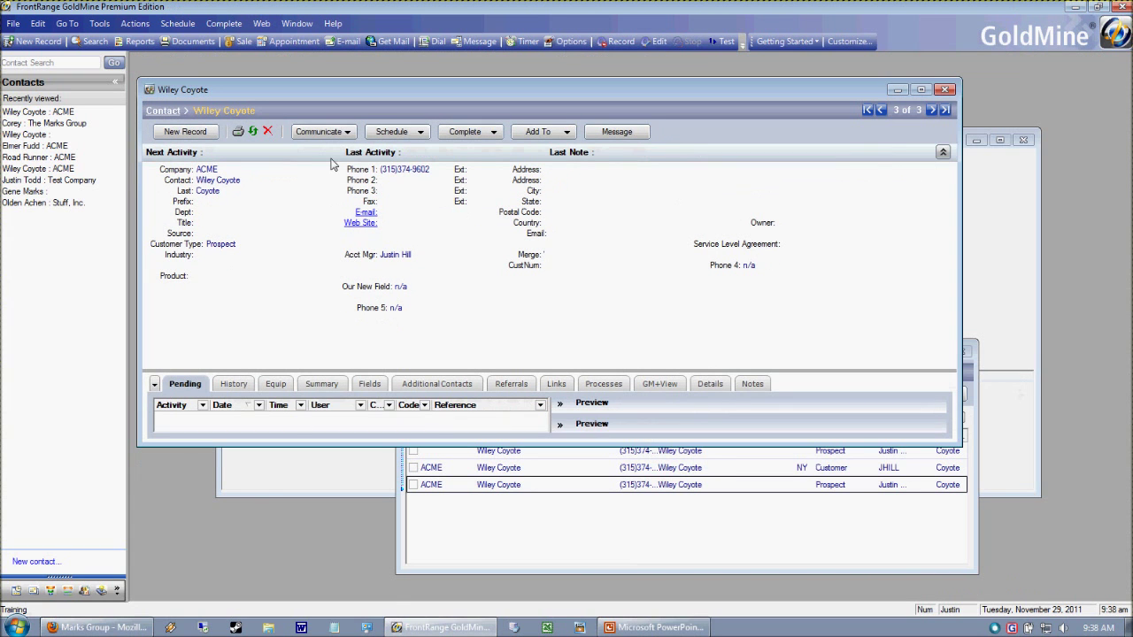
left_click_drag(508, 90, 512, 80)
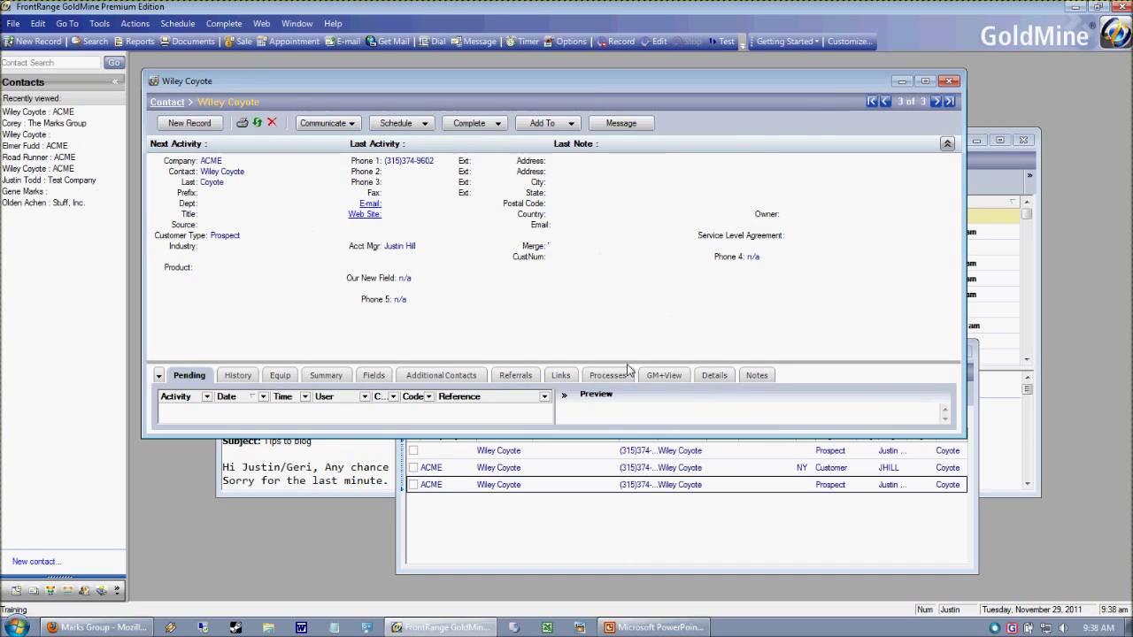
- Open a new contact window listing all 11 contacts from the Window menu
left_click(299, 23)
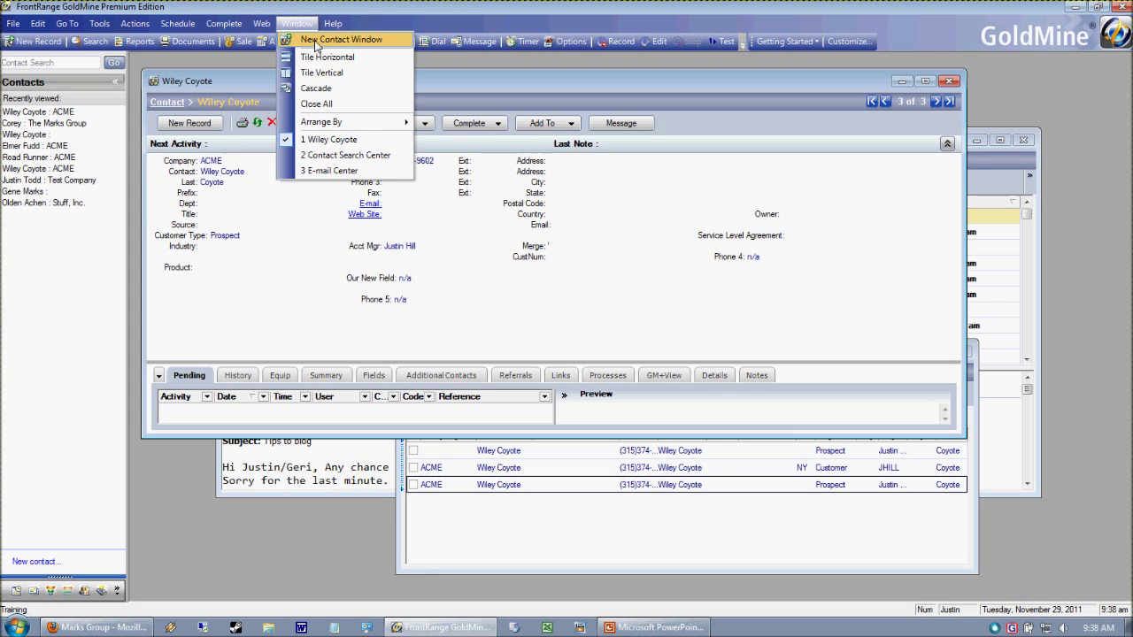
left_click(319, 44)
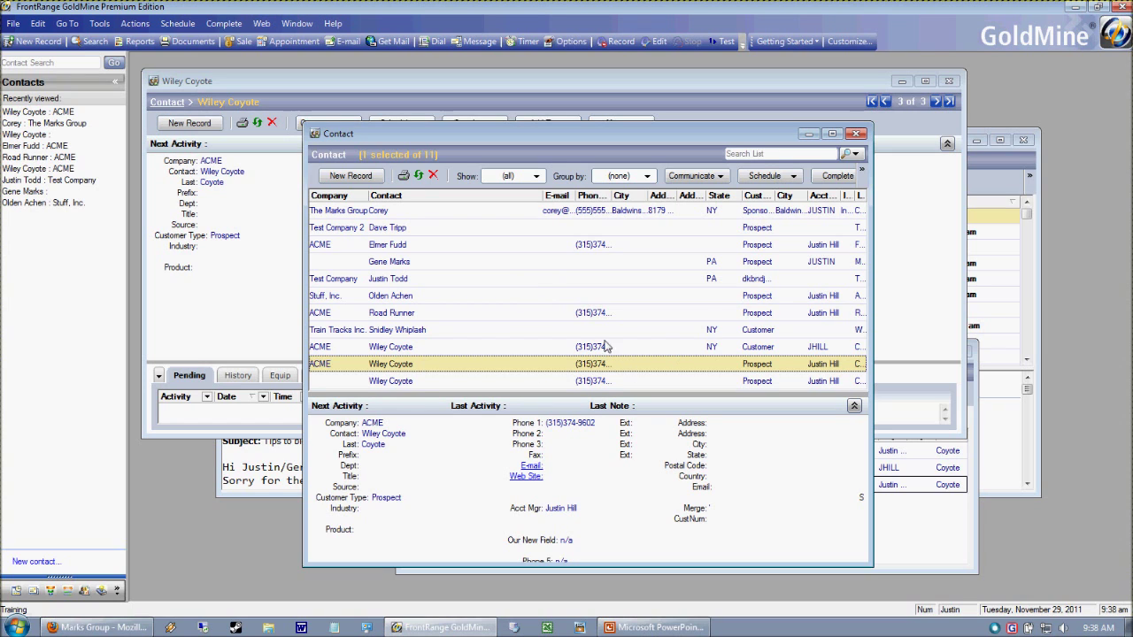
- Open Elmer Fudd's record from the new list, reposition its window and widen it
double_click(400, 248)
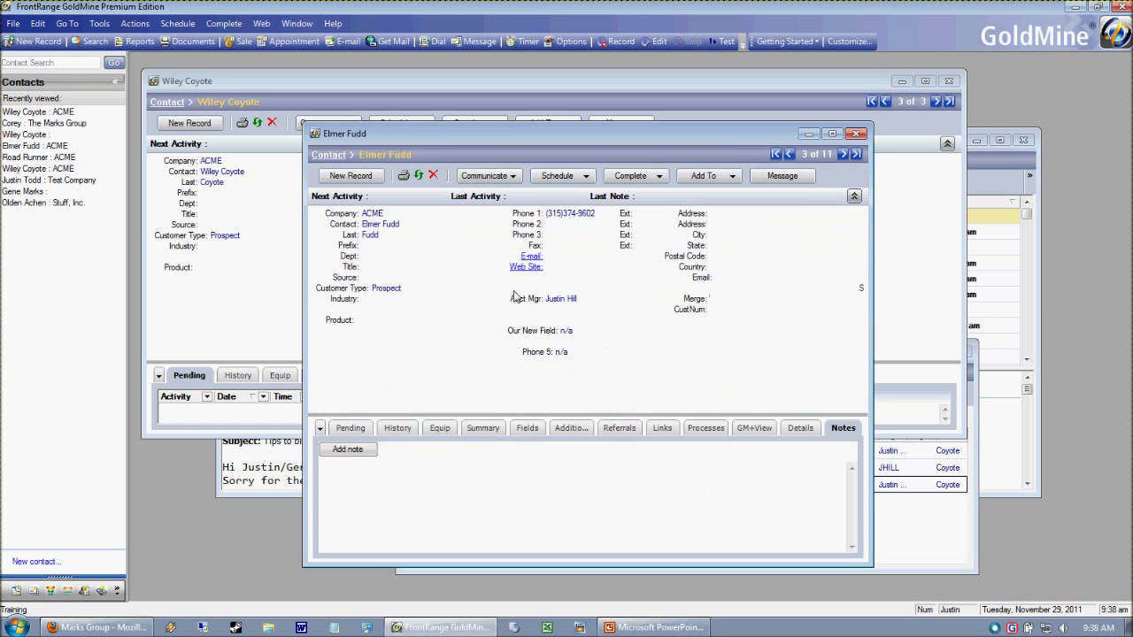
left_click_drag(406, 134, 441, 125)
left_click(269, 93)
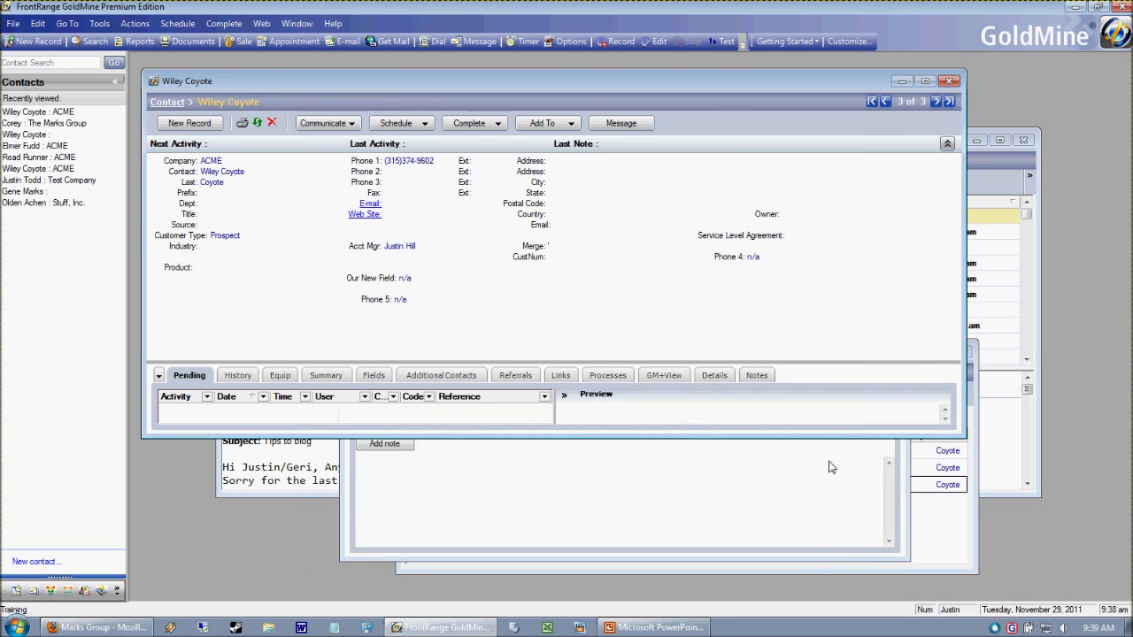
left_click(898, 556)
left_click_drag(413, 134, 392, 120)
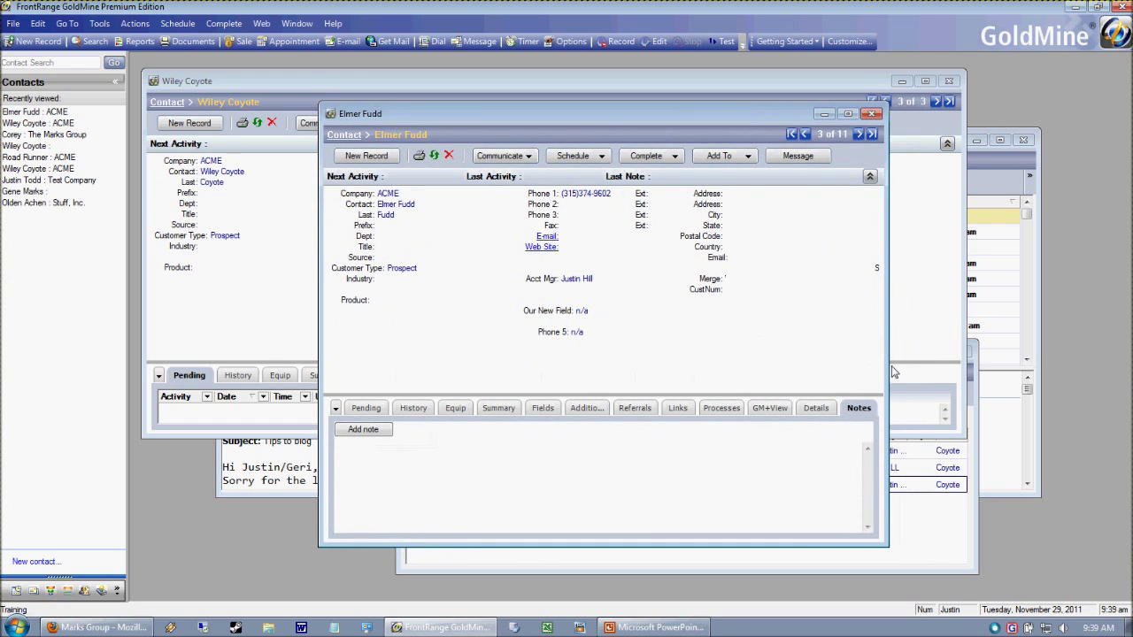
left_click_drag(896, 370, 1041, 408)
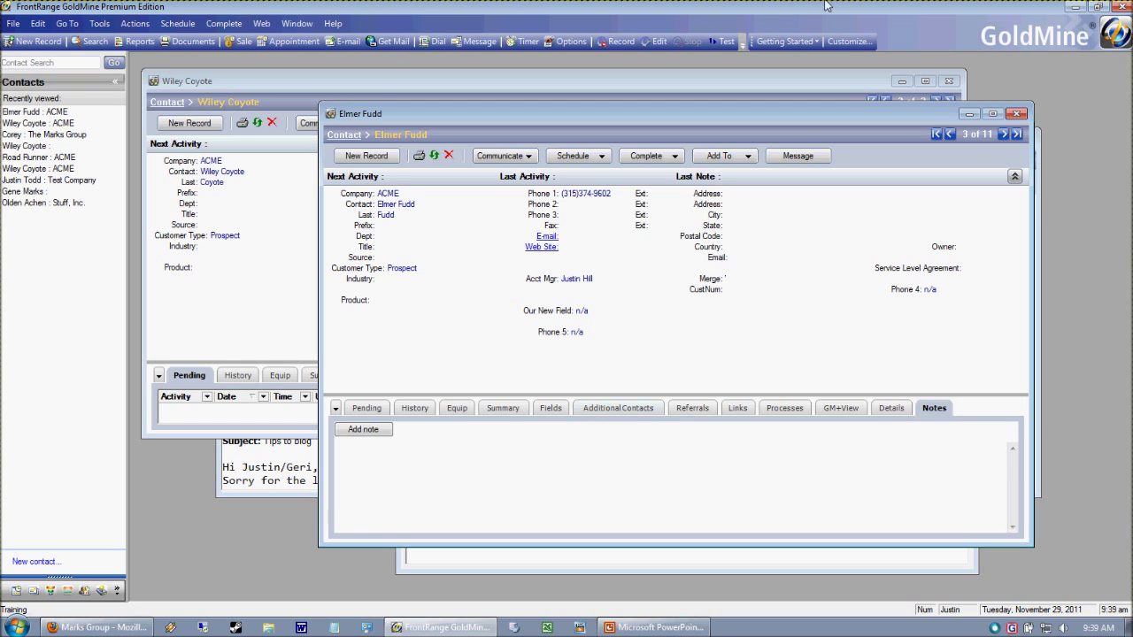
left_click(38, 23)
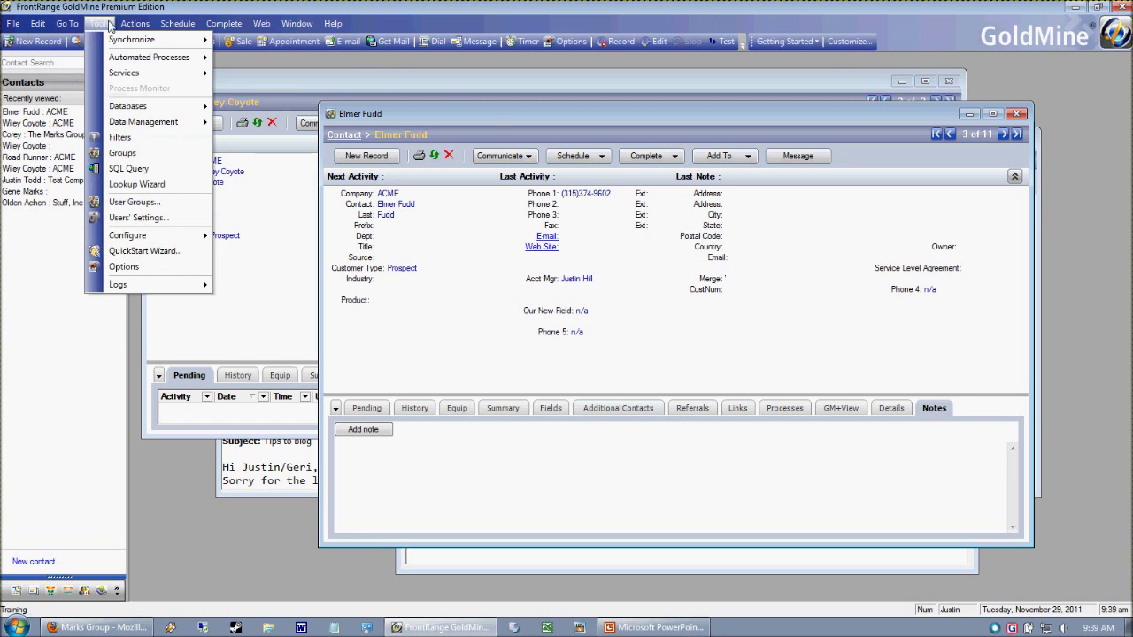
key("Left")
key("Left")
key("Left")
key("Left")
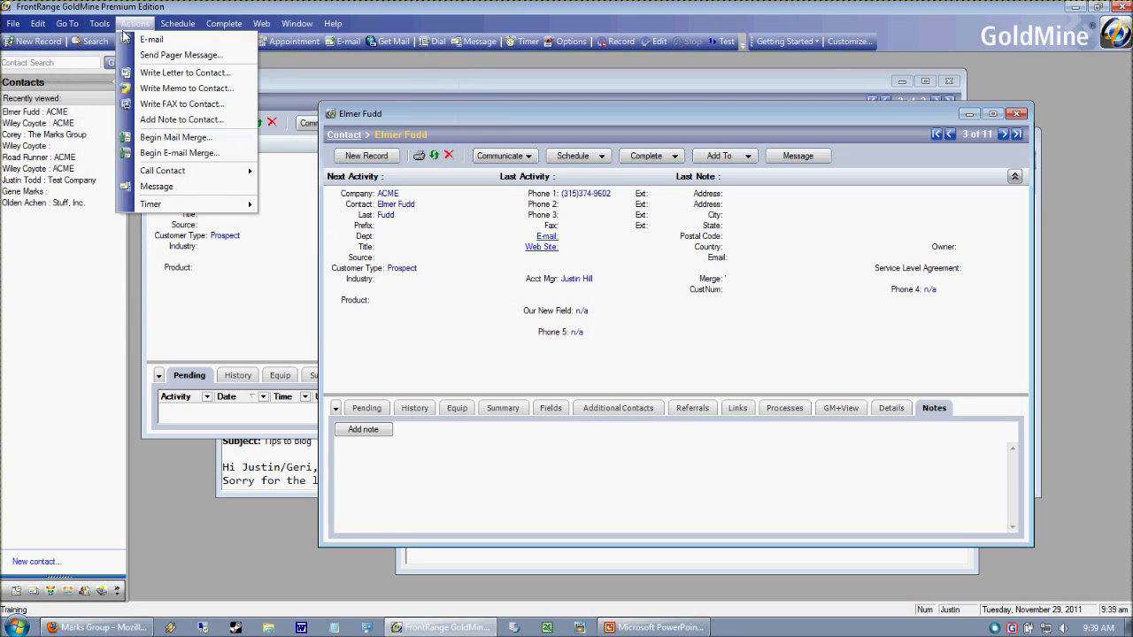
key("Escape")
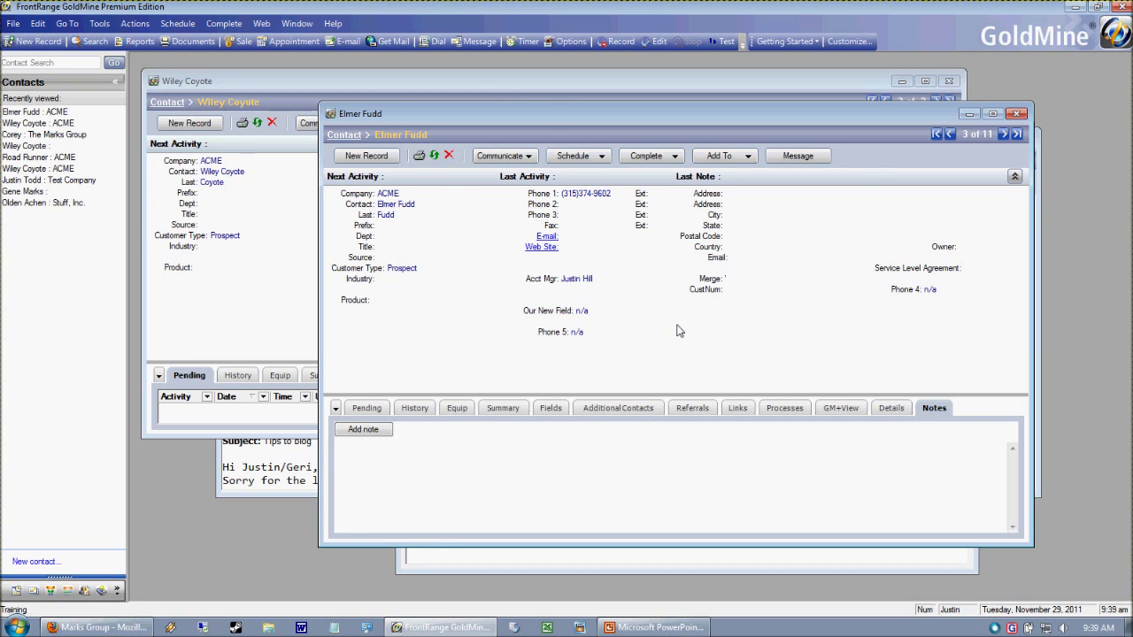
left_click(297, 89)
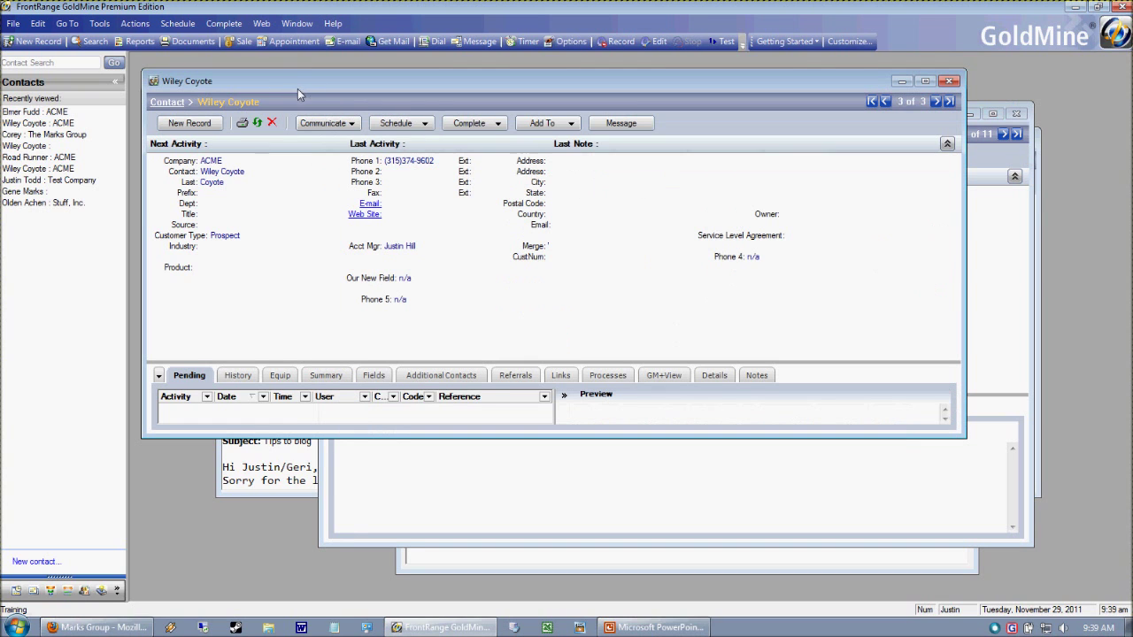
left_click(1033, 538)
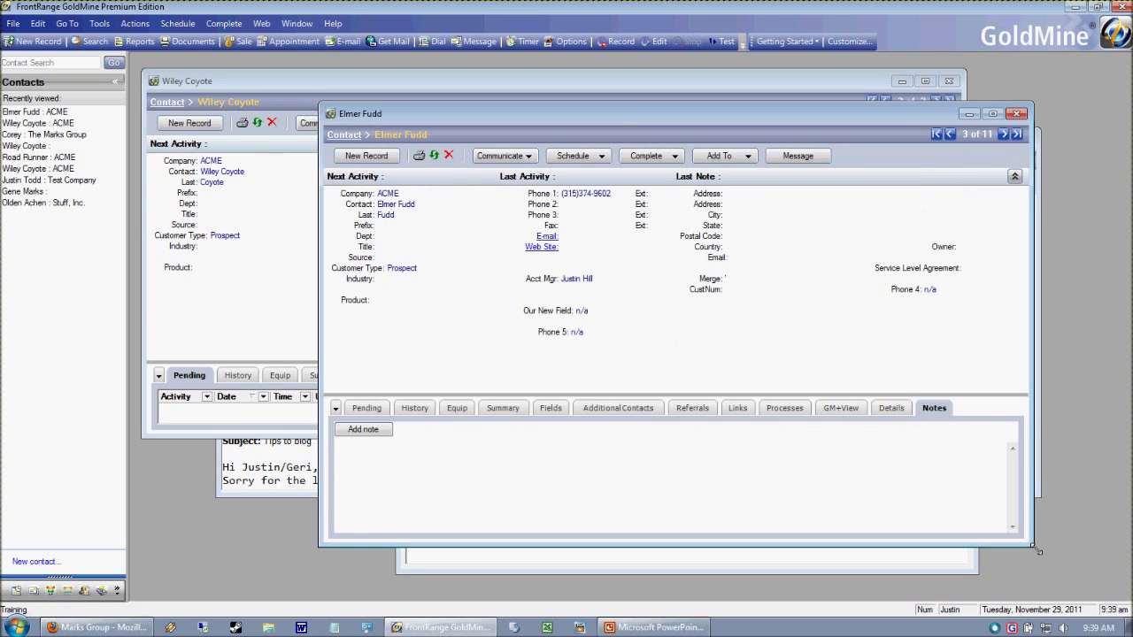
left_click(419, 93)
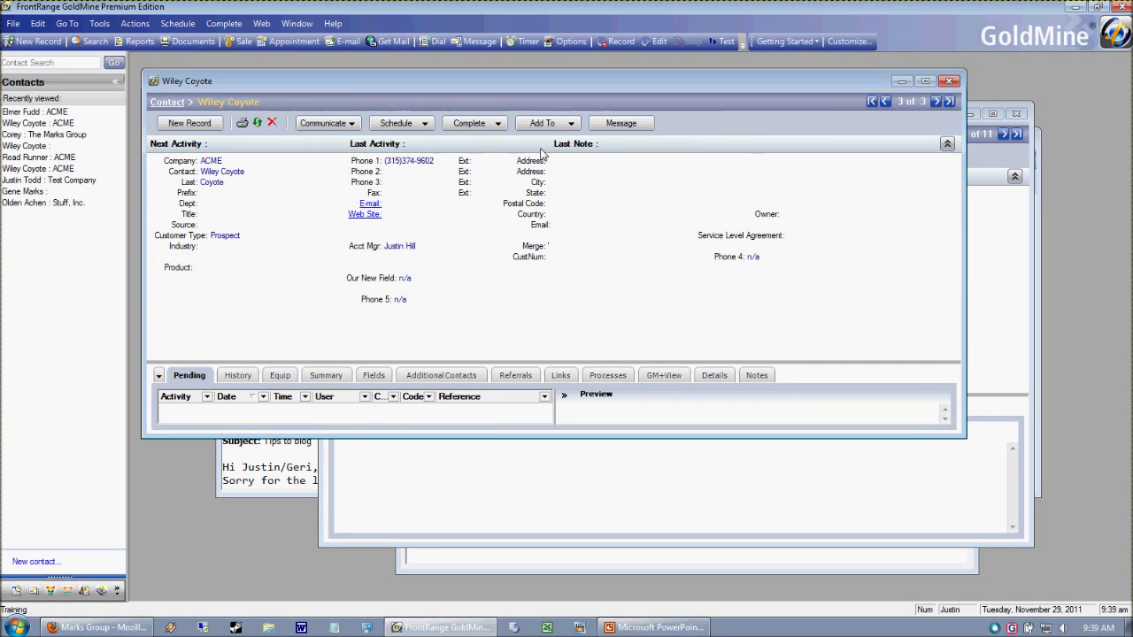
left_click(1042, 543)
left_click_drag(576, 116, 555, 120)
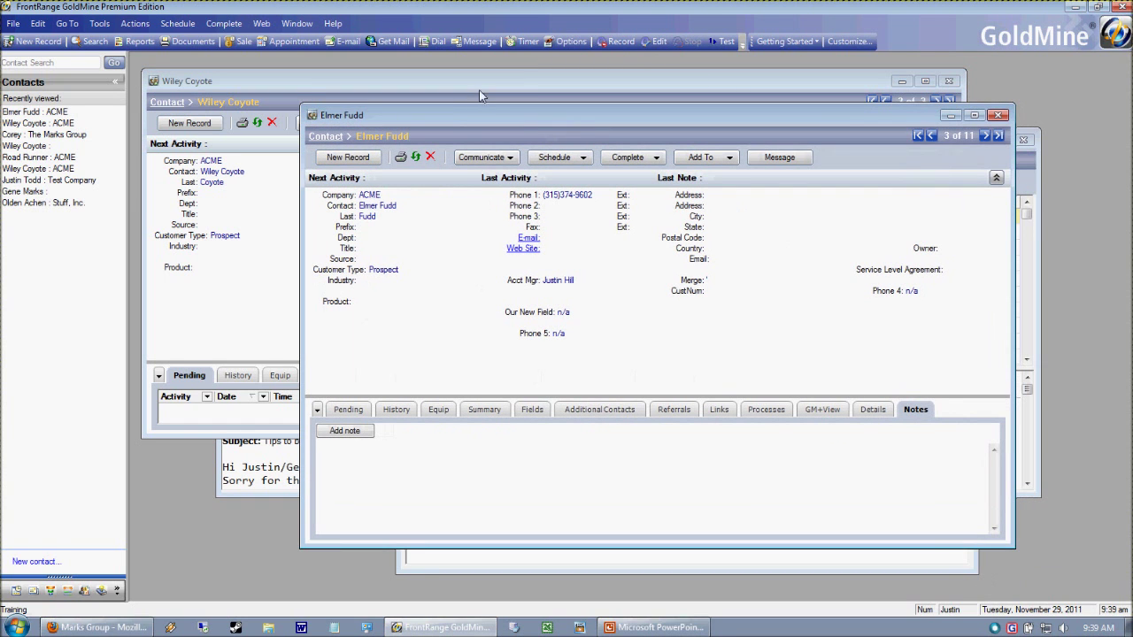
- Search contacts for 'w' and open the Wiley Coyote customer record in its own window
left_click(340, 205)
type("wiley")
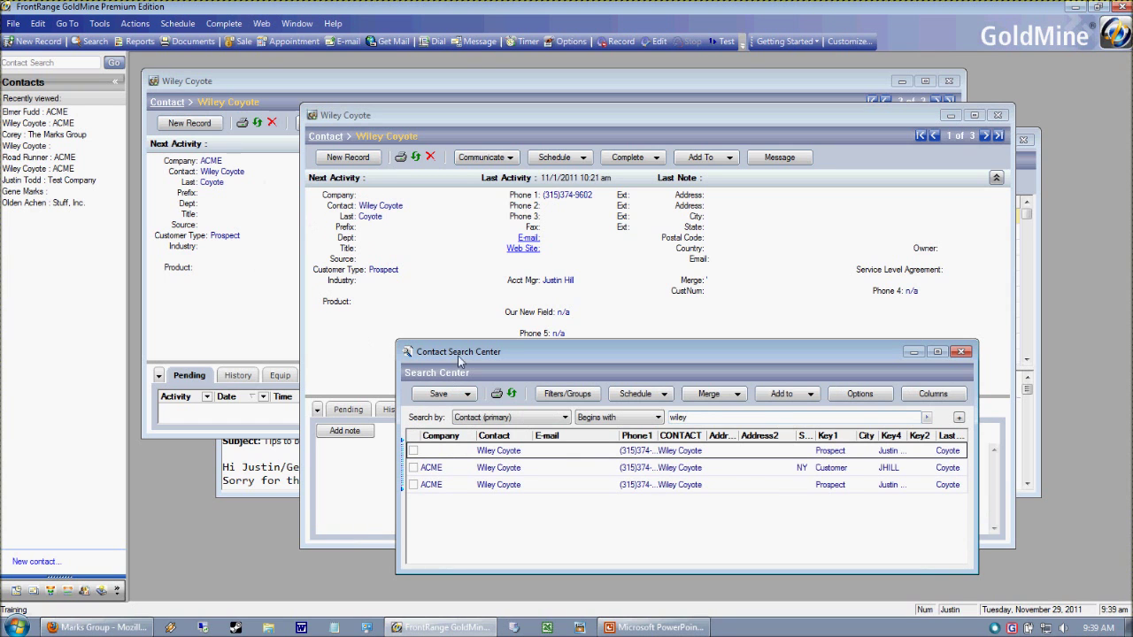
double_click(465, 471)
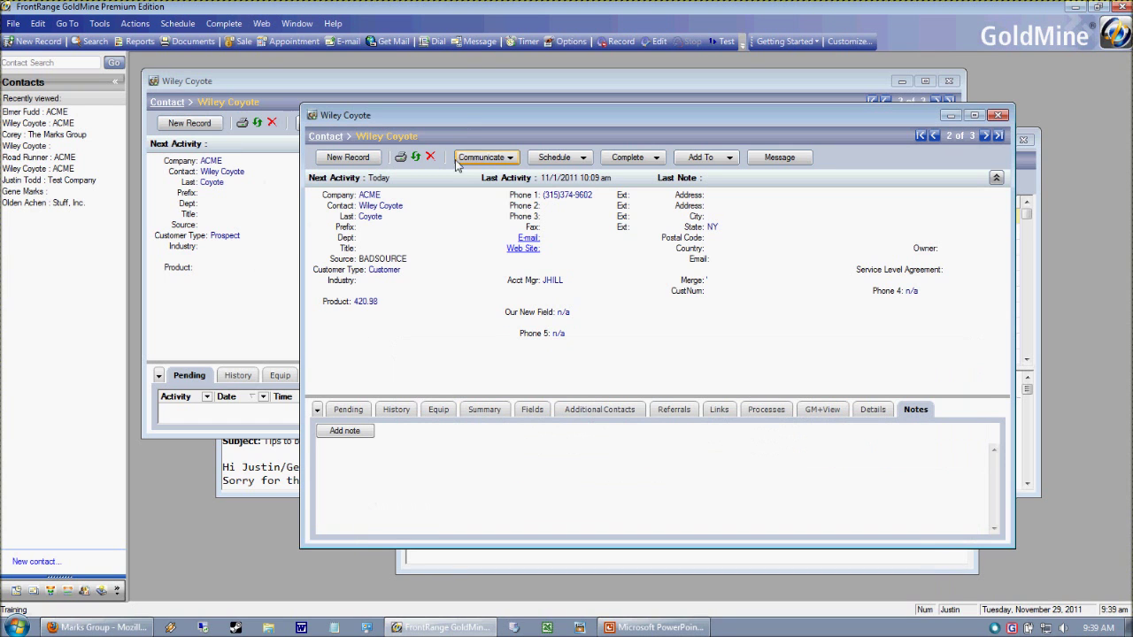
left_click_drag(430, 111, 458, 130)
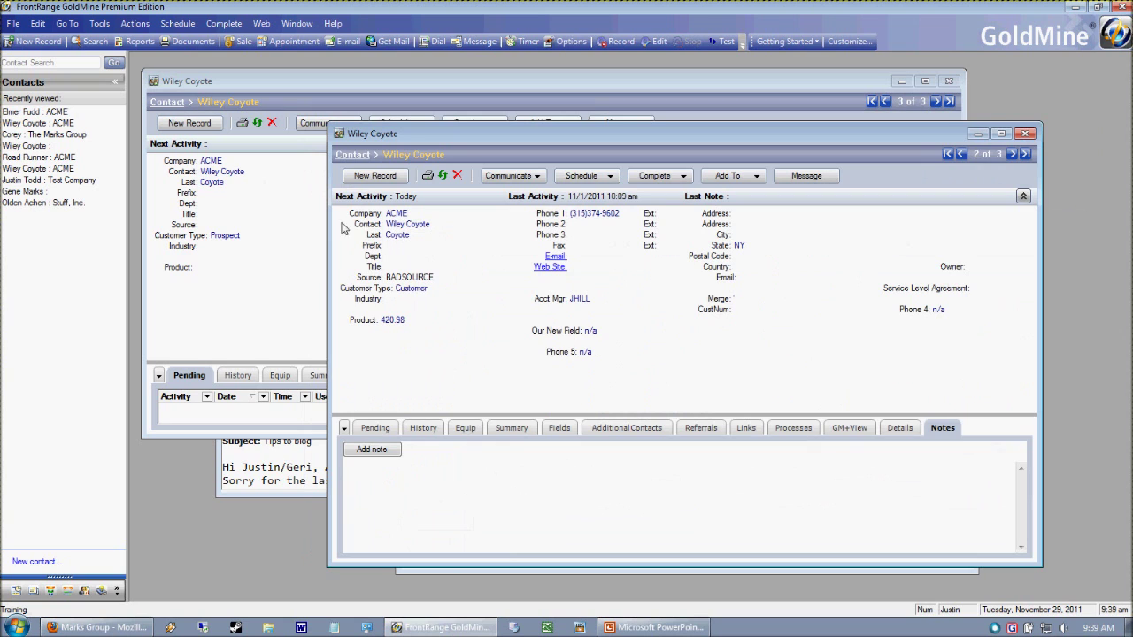
- Open the no-company Wiley Coyote record and place it in front of the ACME duplicate
left_click(367, 224)
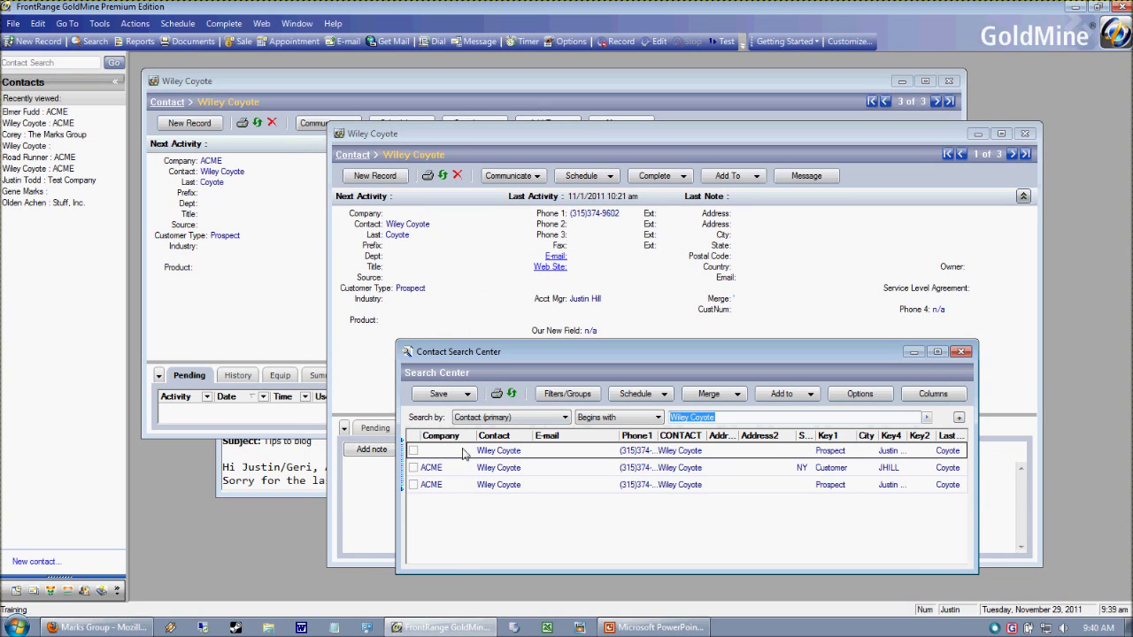
double_click(463, 453)
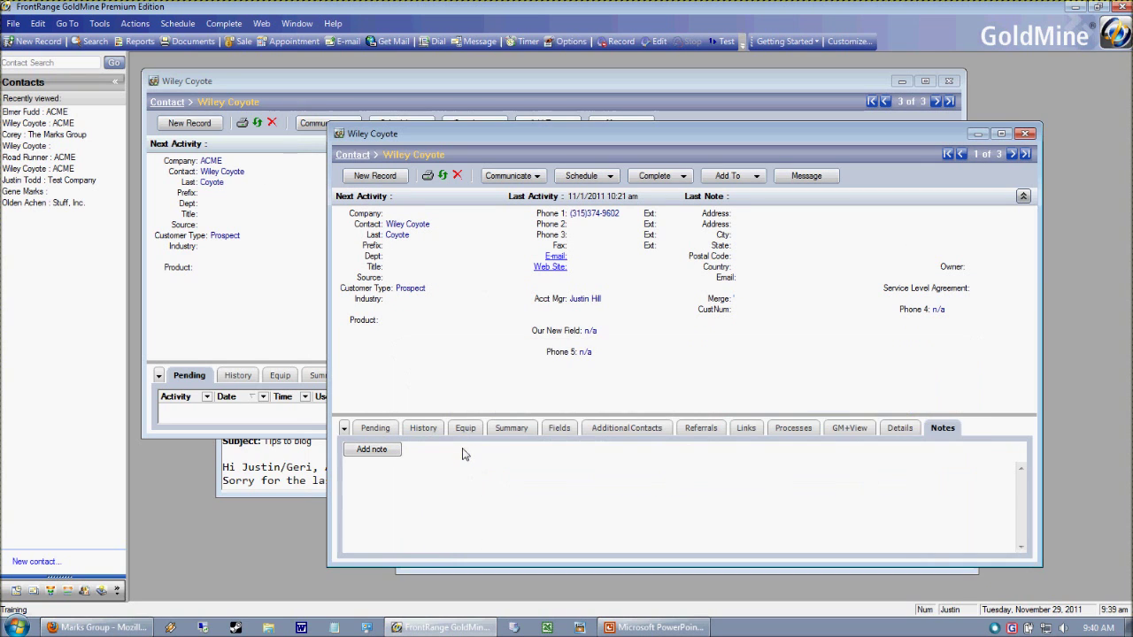
left_click(372, 218)
left_click(175, 173)
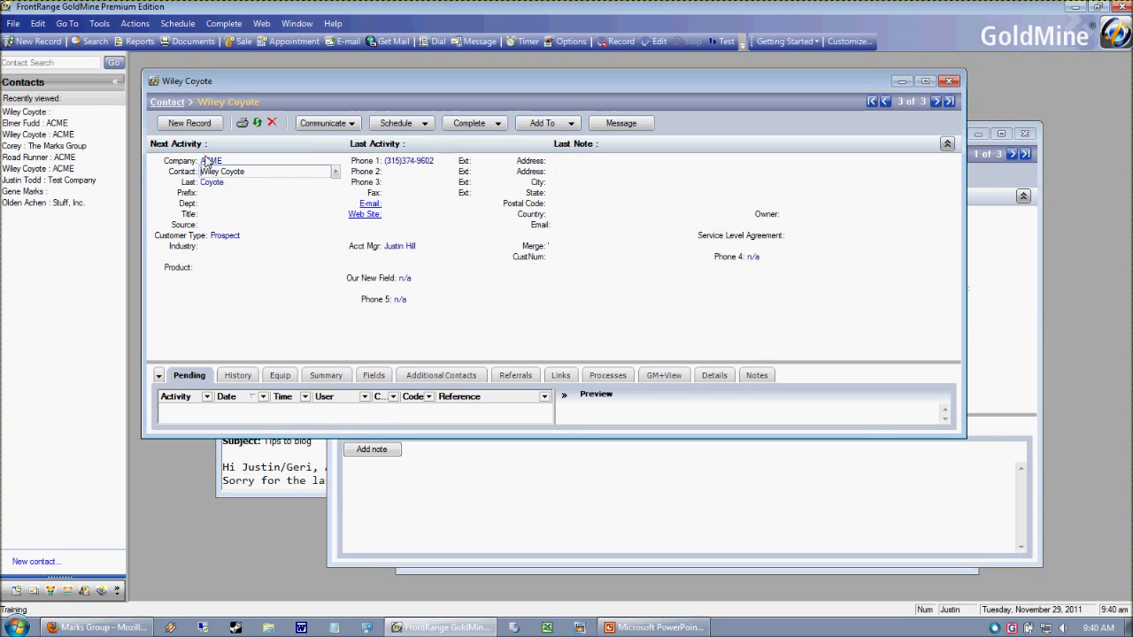
left_click(946, 552)
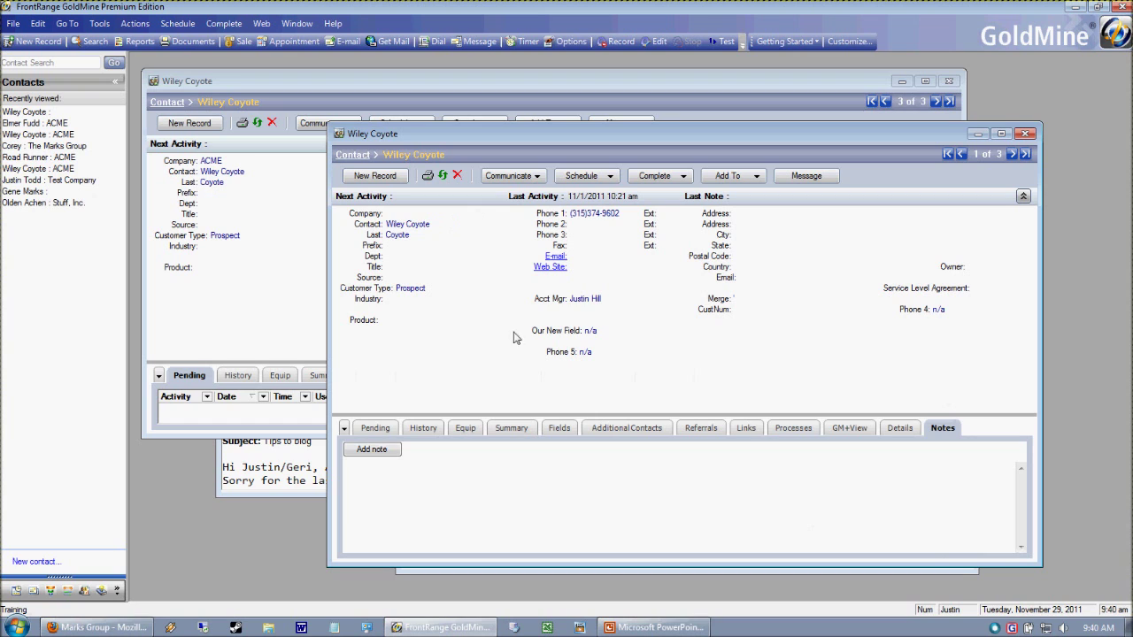
left_click_drag(360, 137, 209, 80)
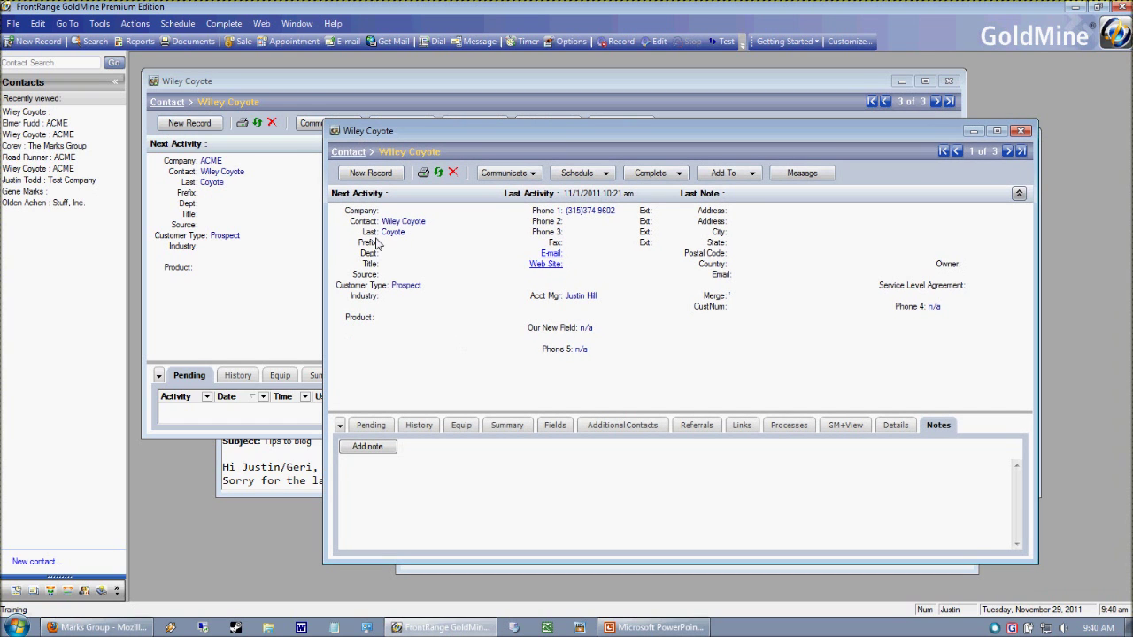
- Show the Tools > Data Management > Merge/Purge Records submenu
left_click(99, 23)
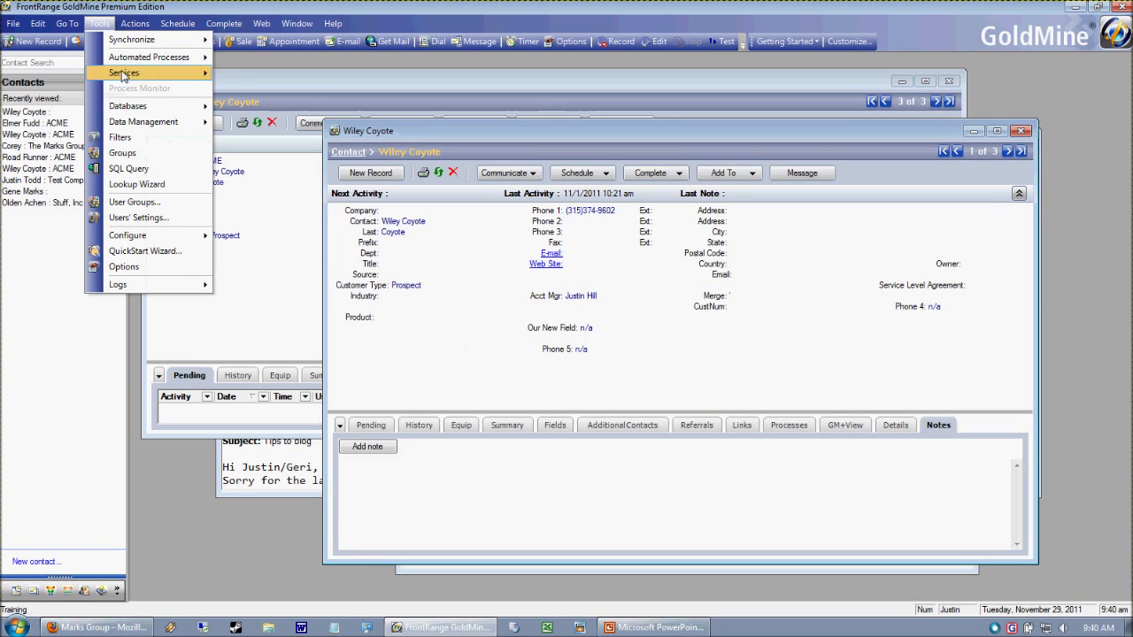
mouse_move(139, 128)
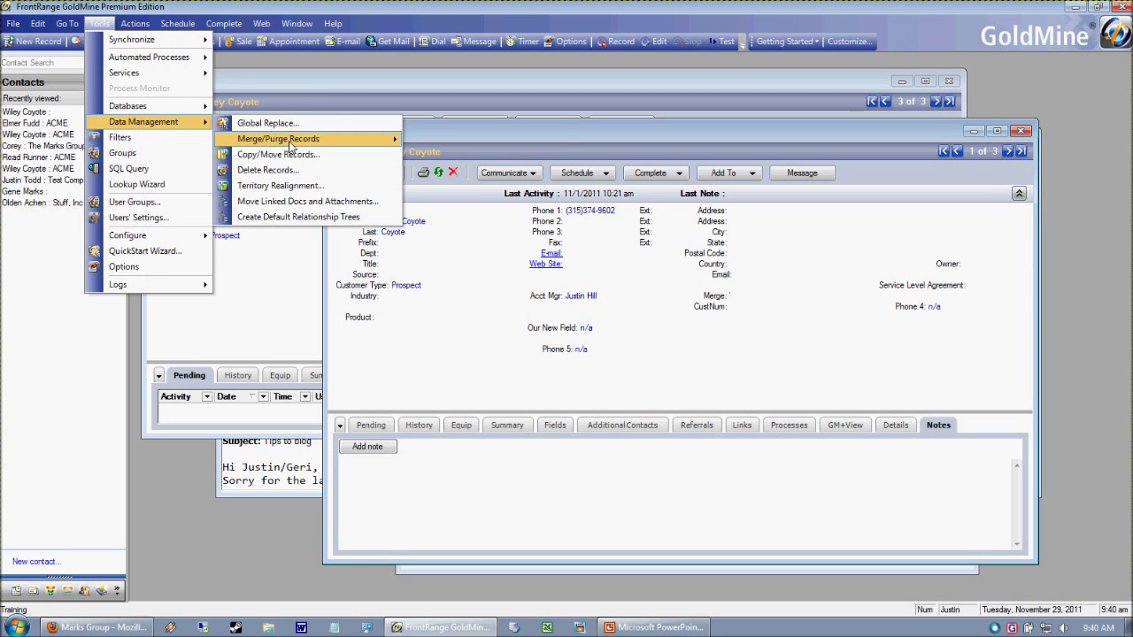
mouse_move(289, 143)
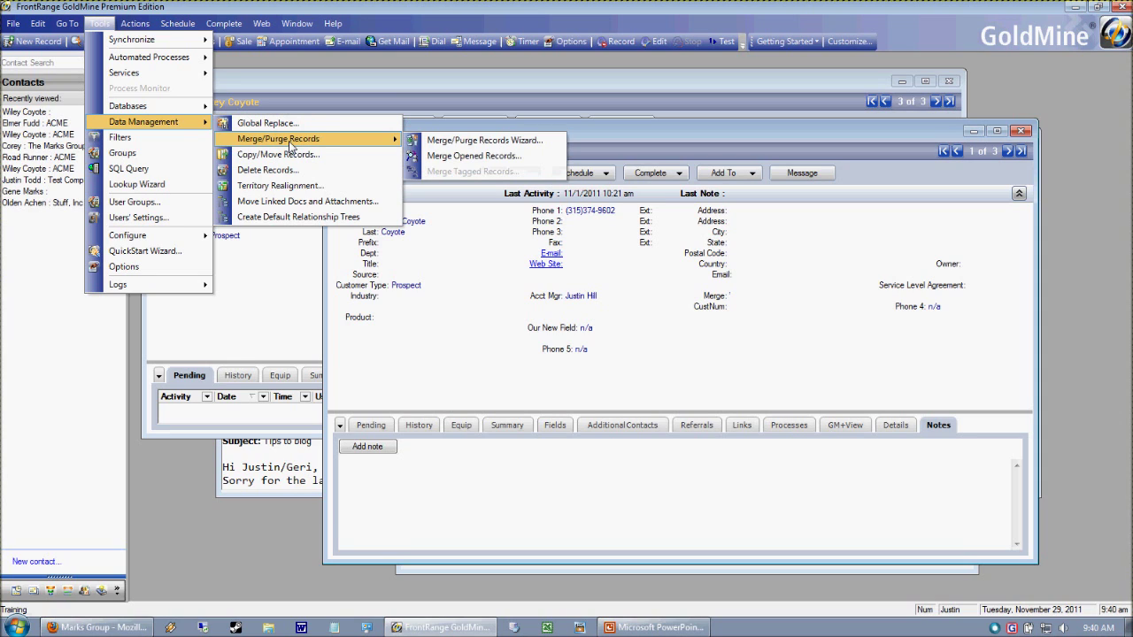
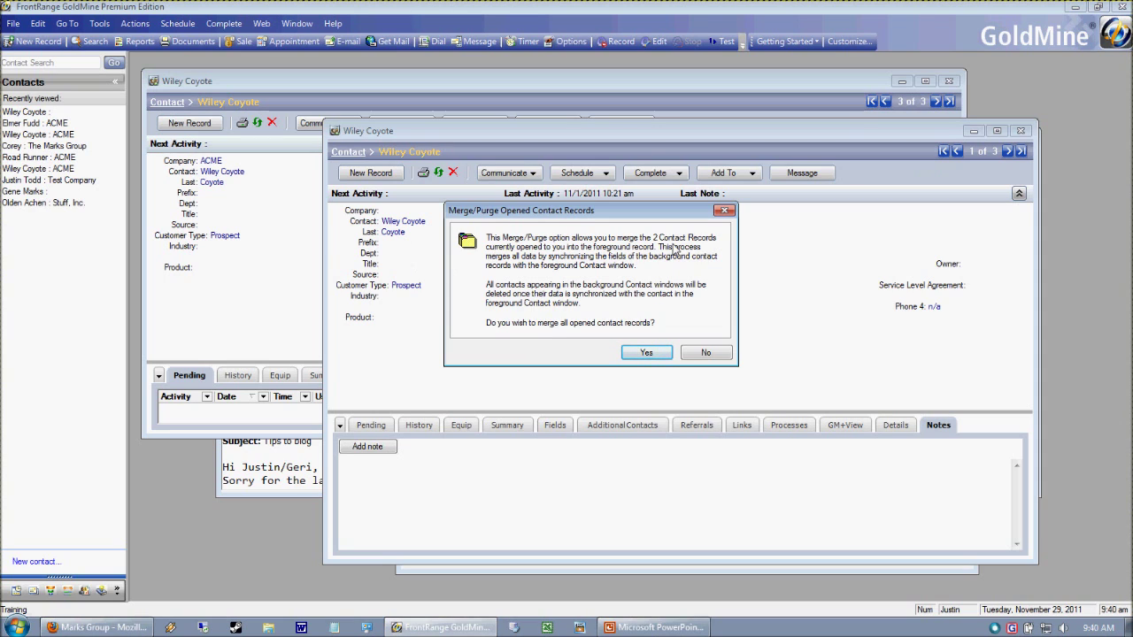
- Confirm the prompt and open the Customer Wiley Coyote record from the search results
left_click(647, 353)
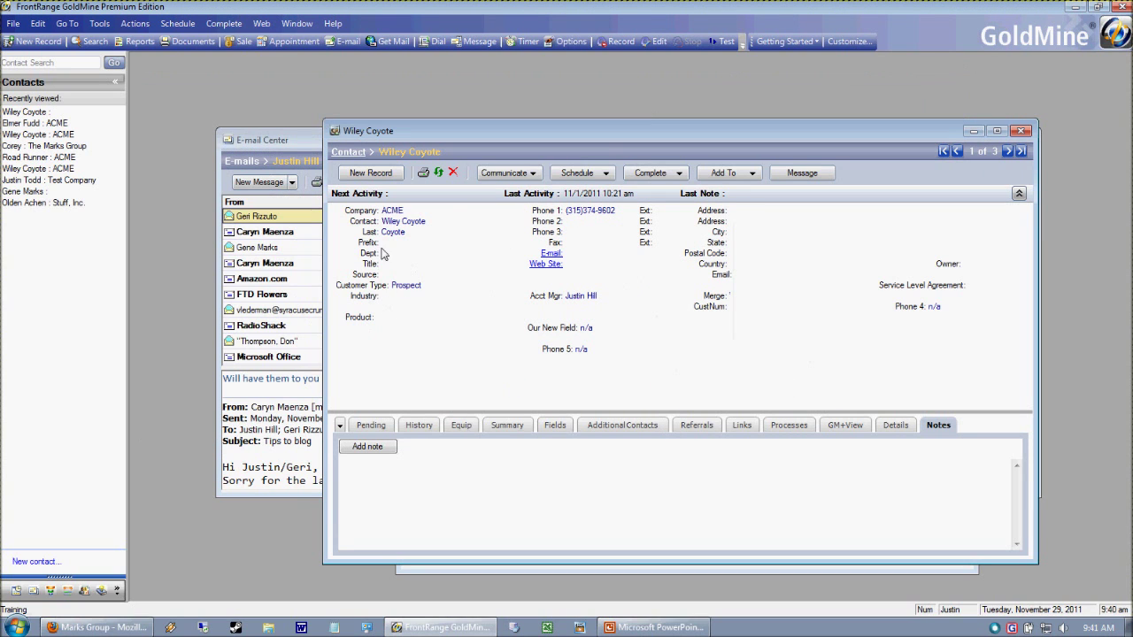
left_click(498, 451)
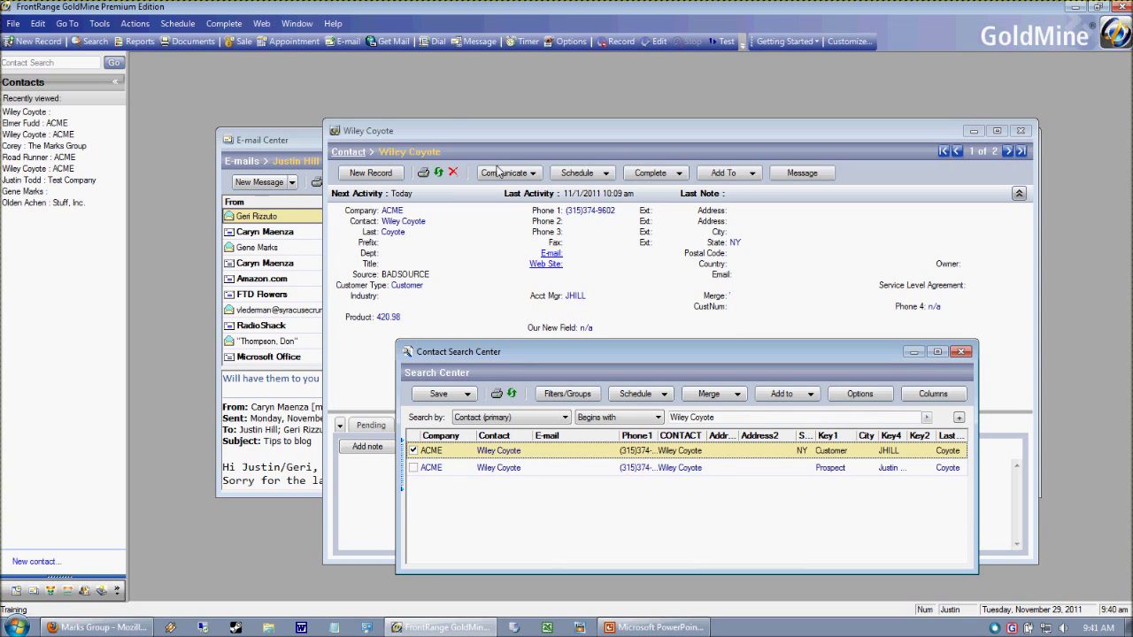
left_click(418, 141)
- Open the Prospect Wiley Coyote record in a new contact window and arrange both record windows
left_click(296, 23)
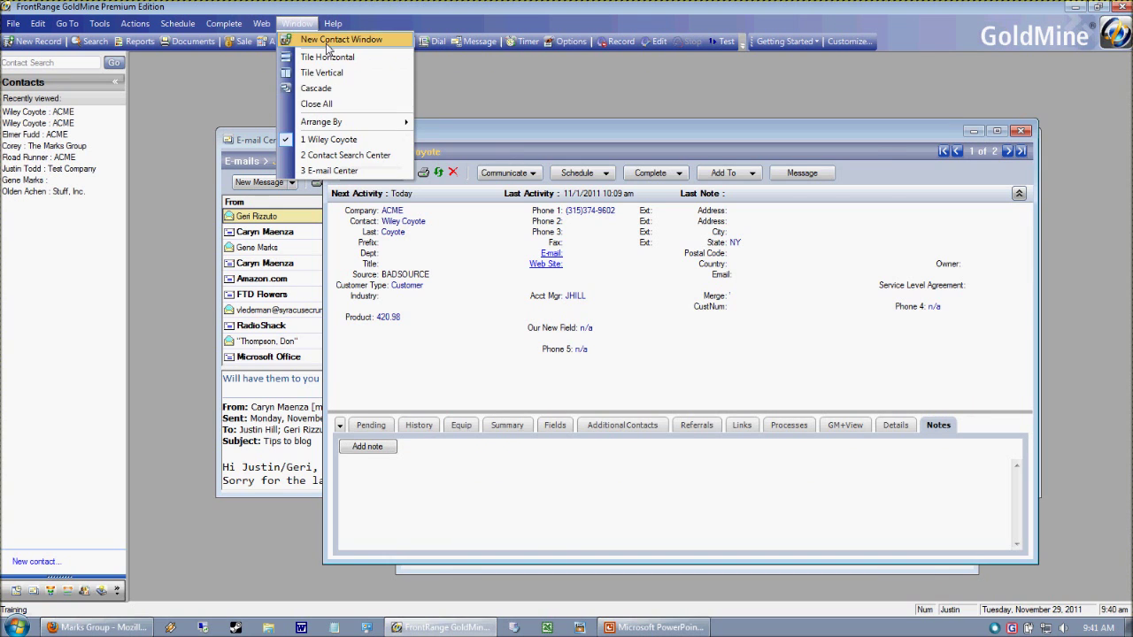
left_click(340, 39)
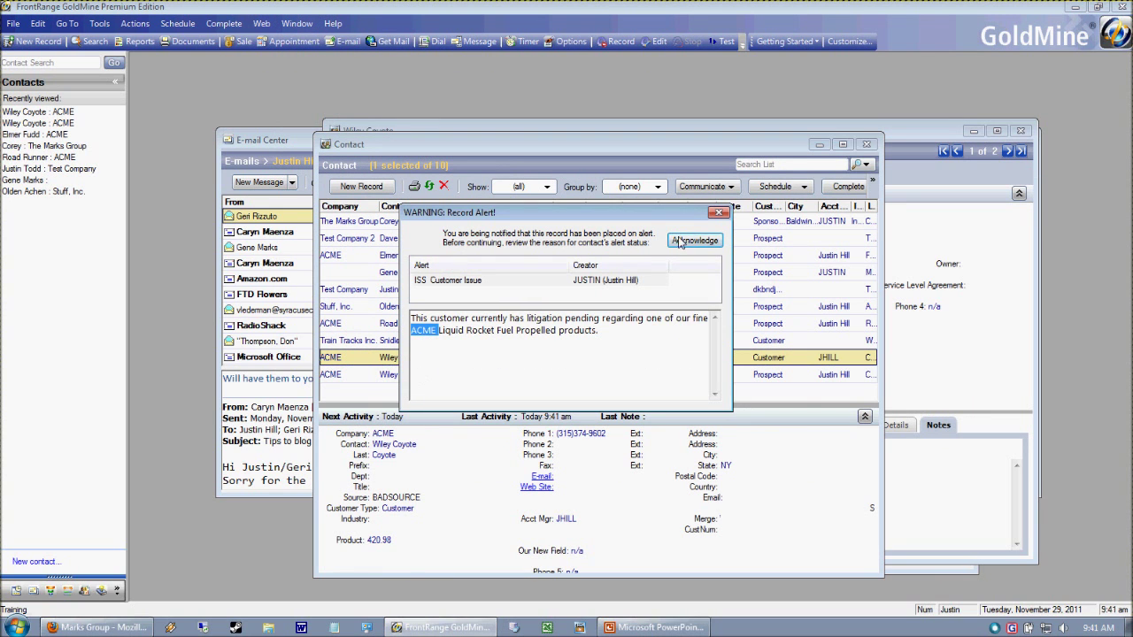
left_click(683, 243)
double_click(384, 377)
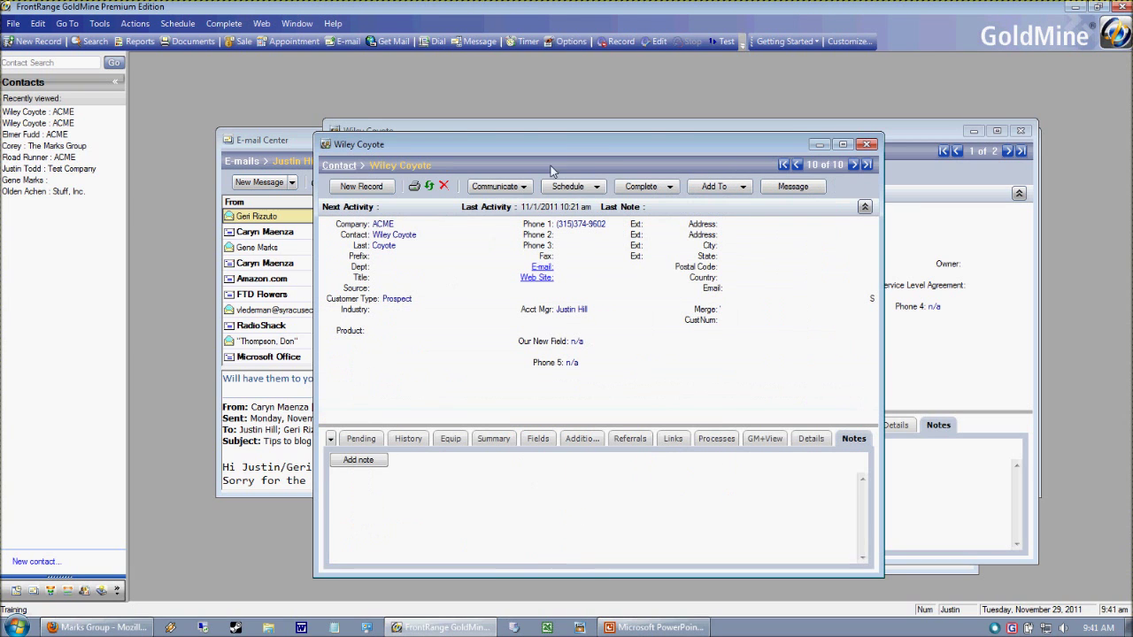
left_click_drag(579, 147, 439, 161)
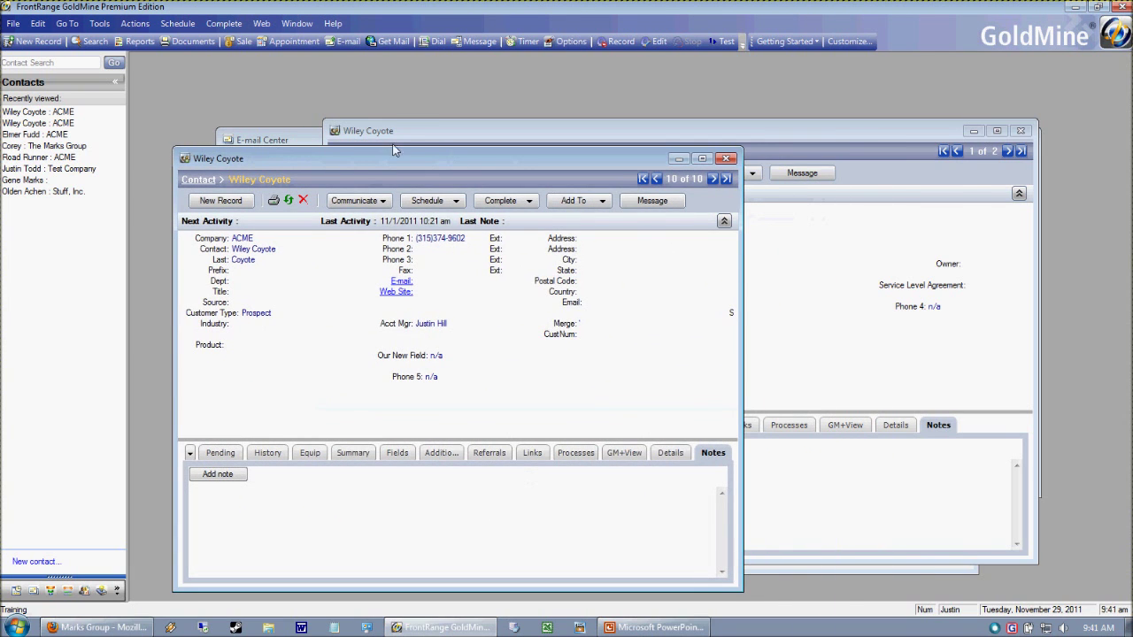
left_click(411, 131)
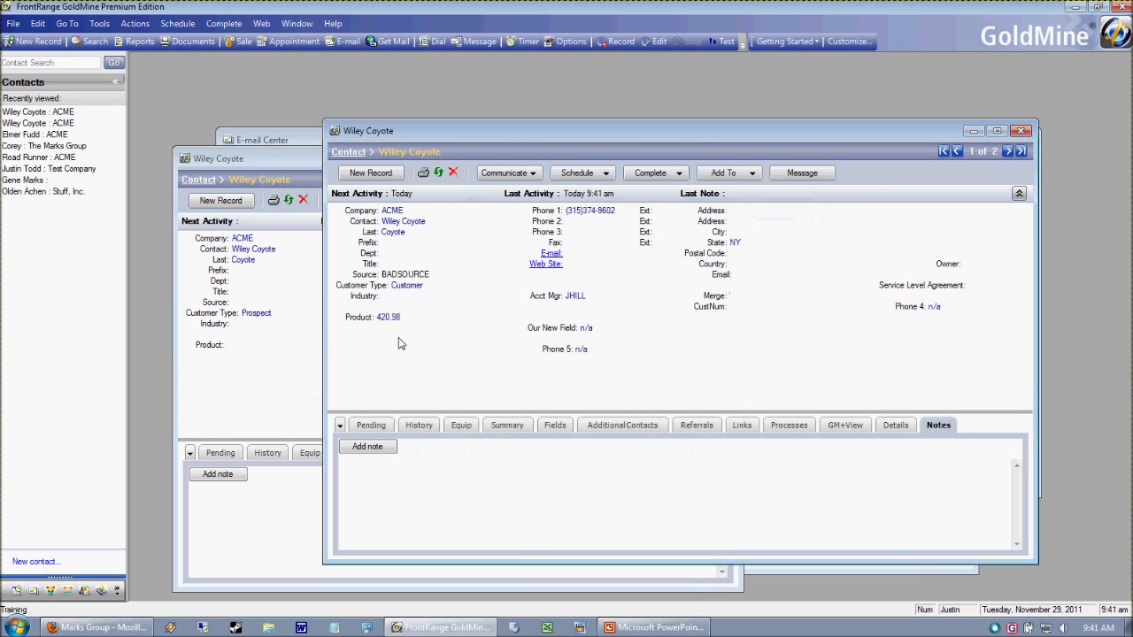
left_click_drag(449, 134, 456, 116)
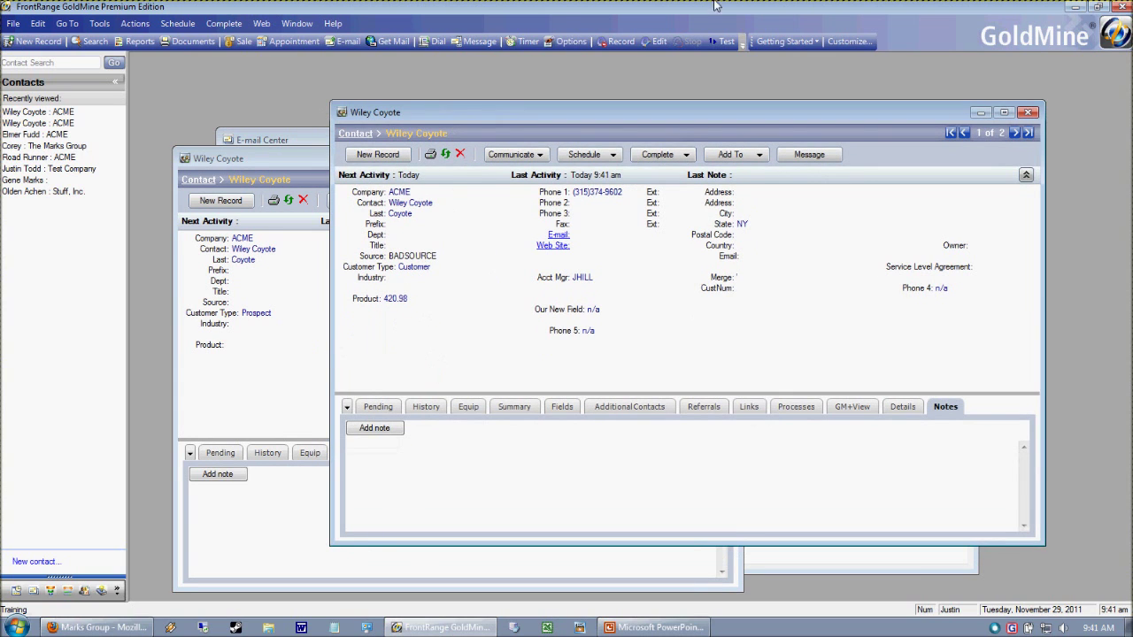
- Merge the open Customer and Prospect Wiley Coyote records with Merge Opened Records, confirming with Yes
left_click(95, 24)
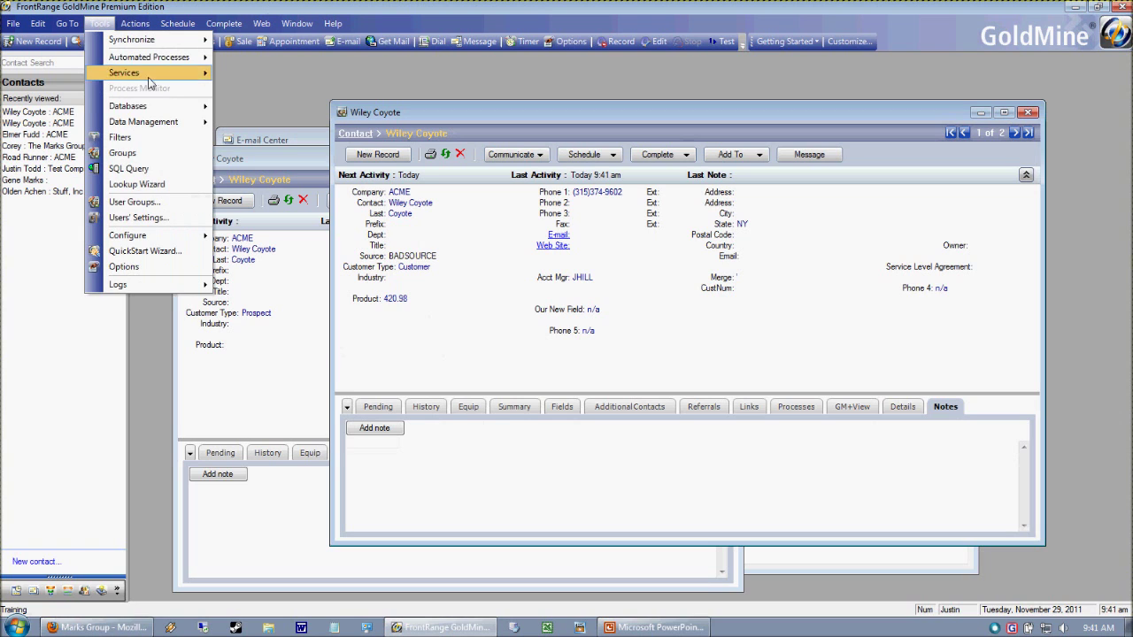
mouse_move(177, 122)
mouse_move(267, 133)
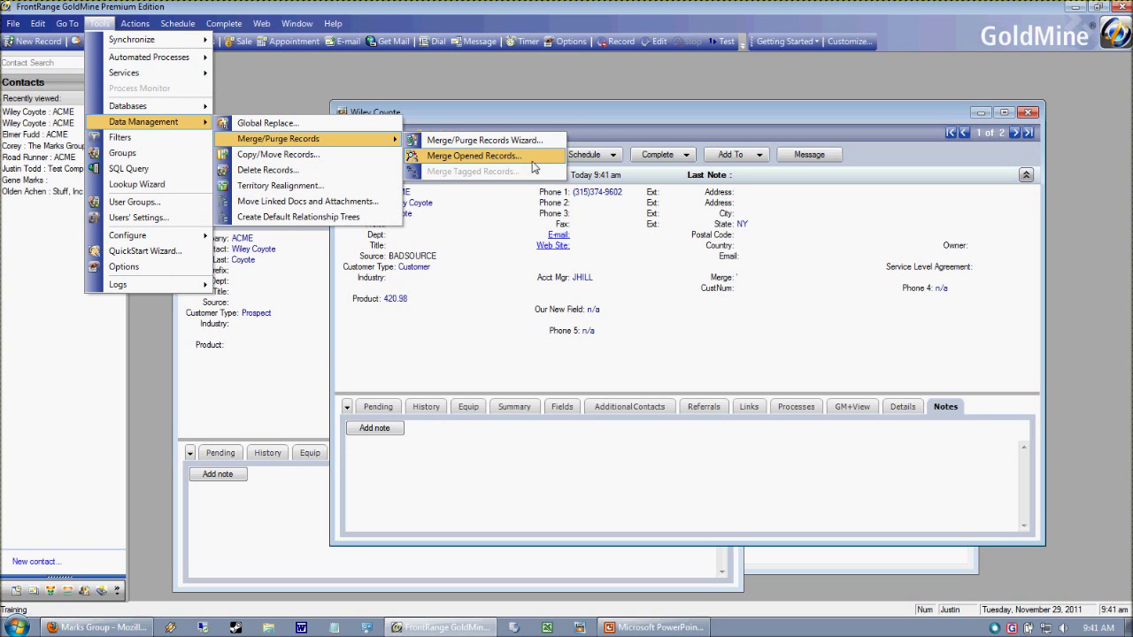
left_click(474, 156)
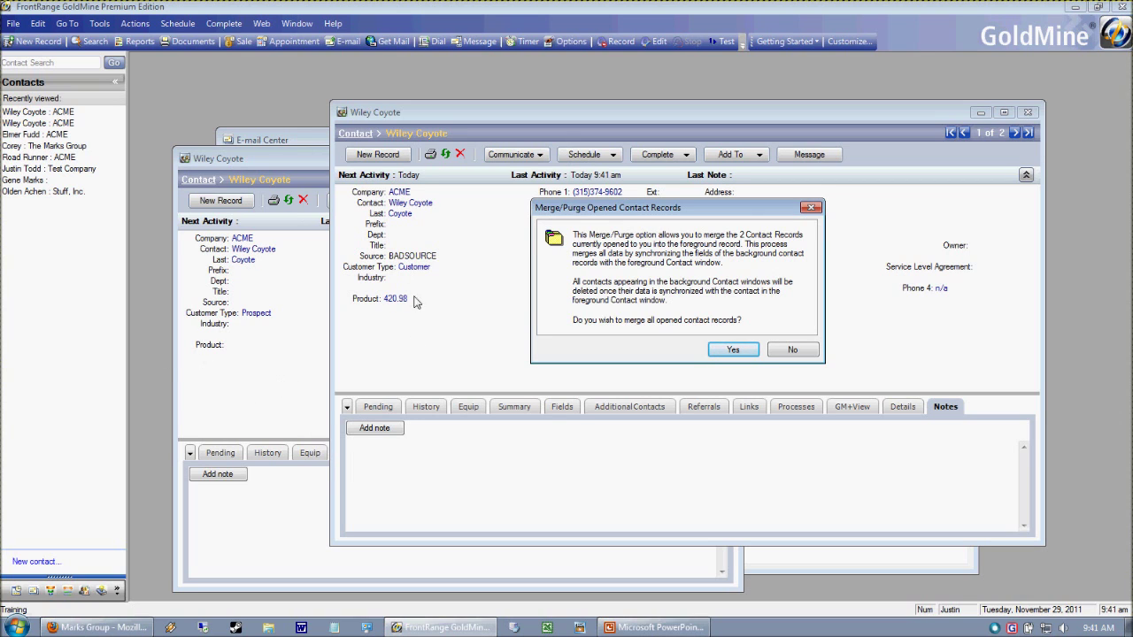
left_click(732, 351)
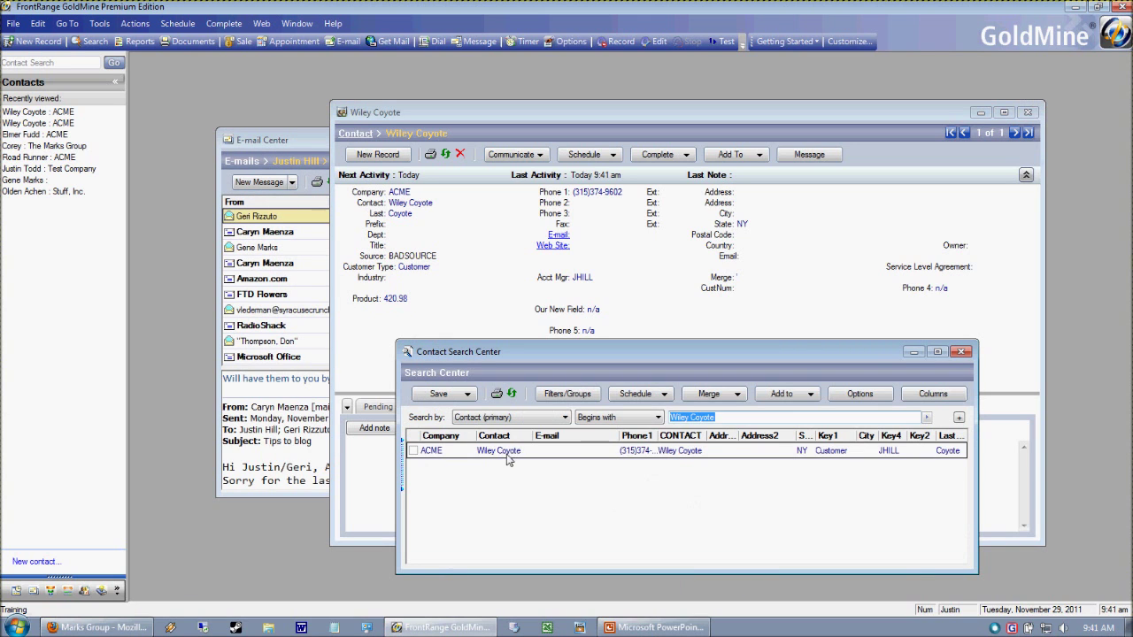
left_click(647, 410)
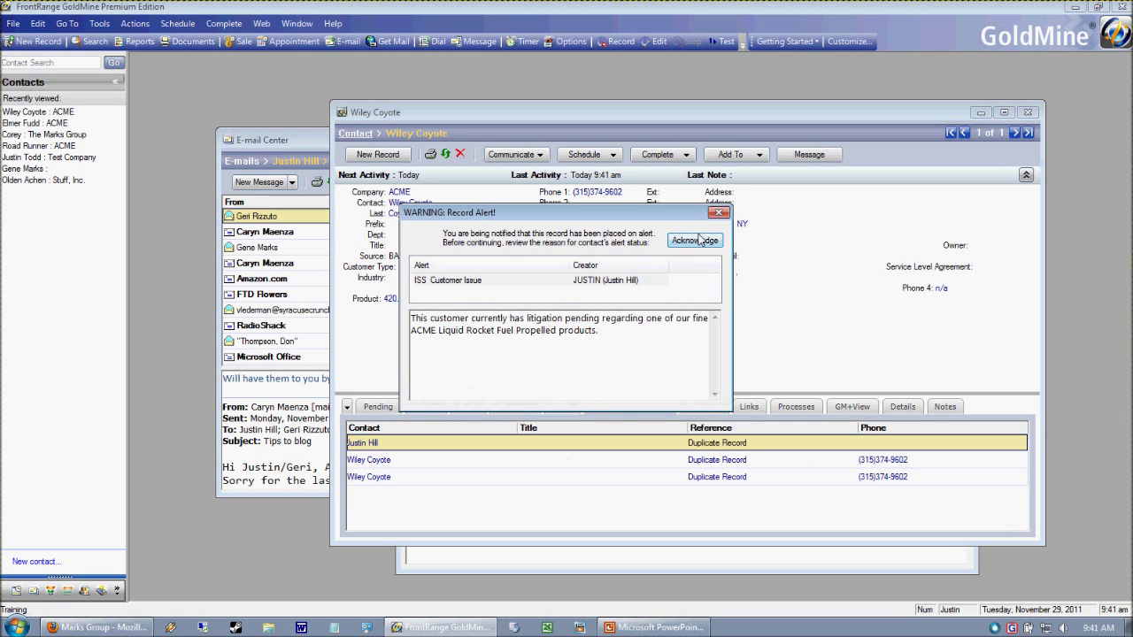
left_click(694, 239)
left_click(624, 462)
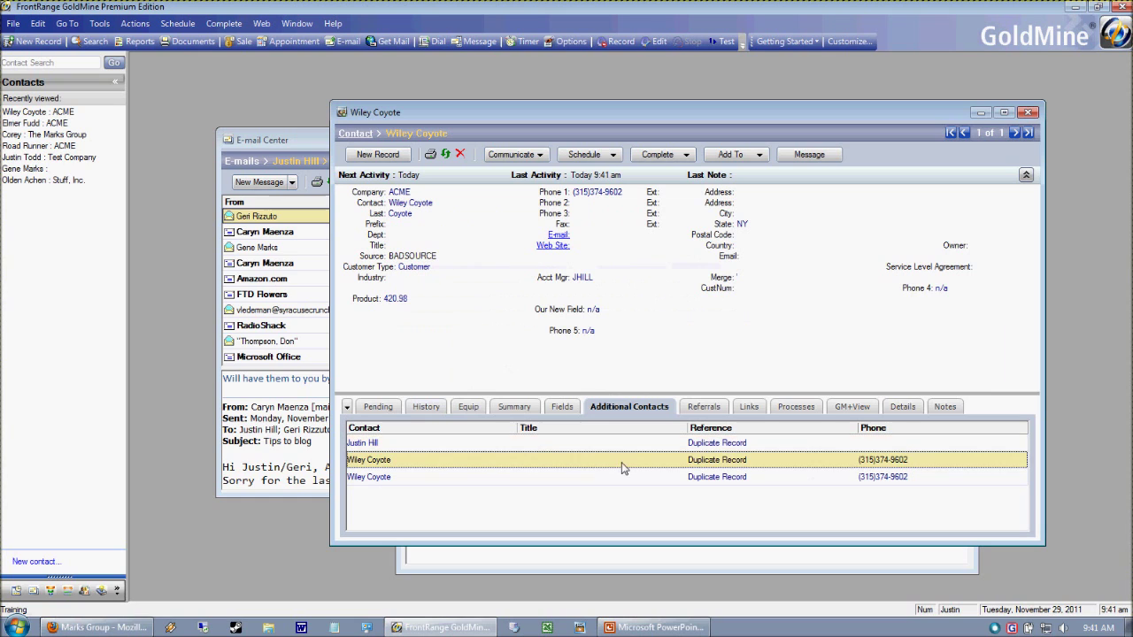
left_click(612, 478)
left_click(607, 459)
left_click(603, 442)
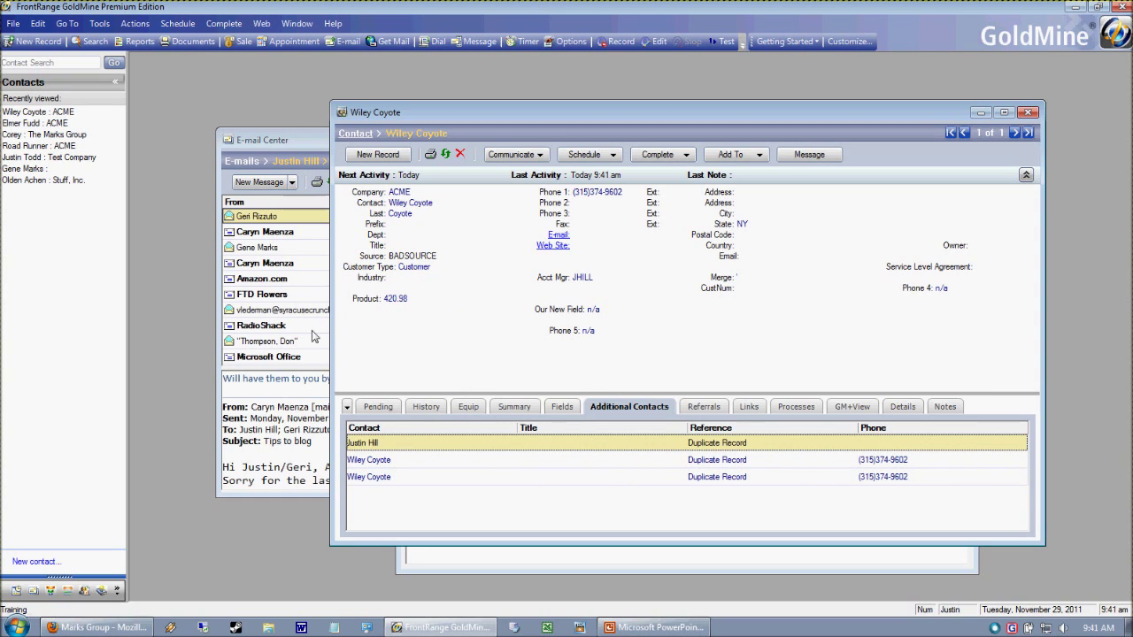
left_click(591, 460)
left_click(595, 478)
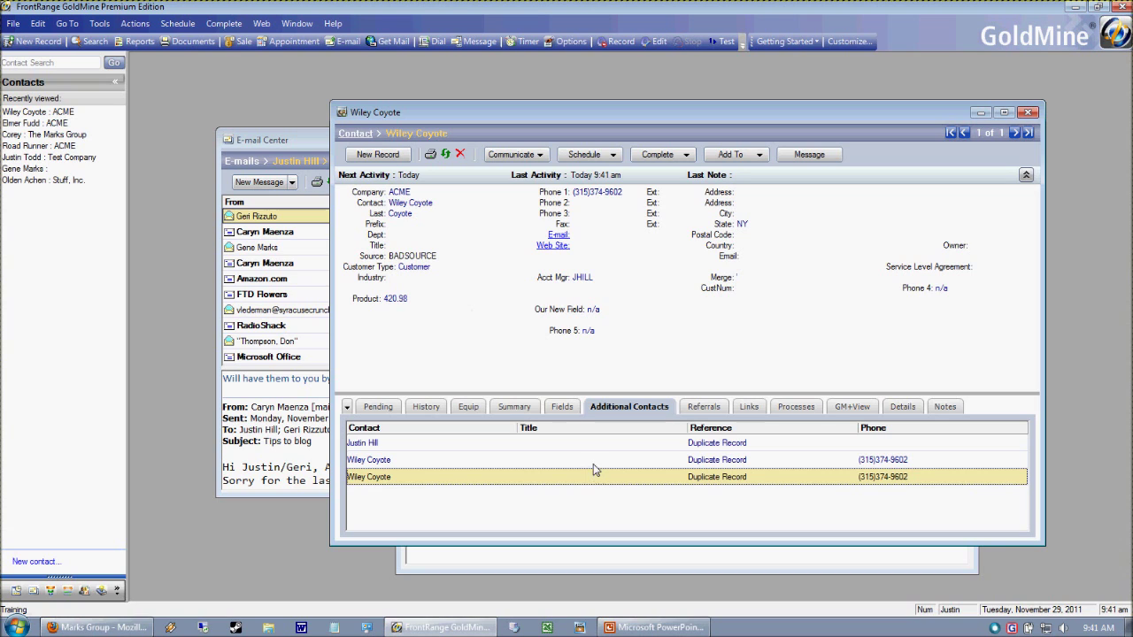
left_click(594, 462)
left_click(595, 442)
left_click(606, 478)
left_click(567, 461)
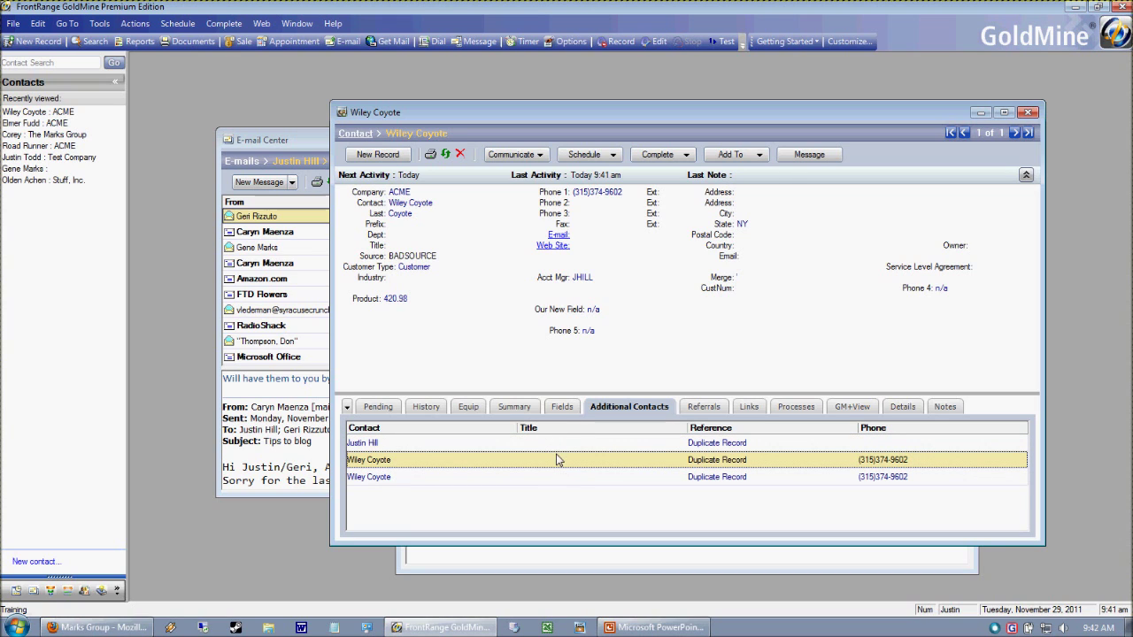
left_click(567, 447)
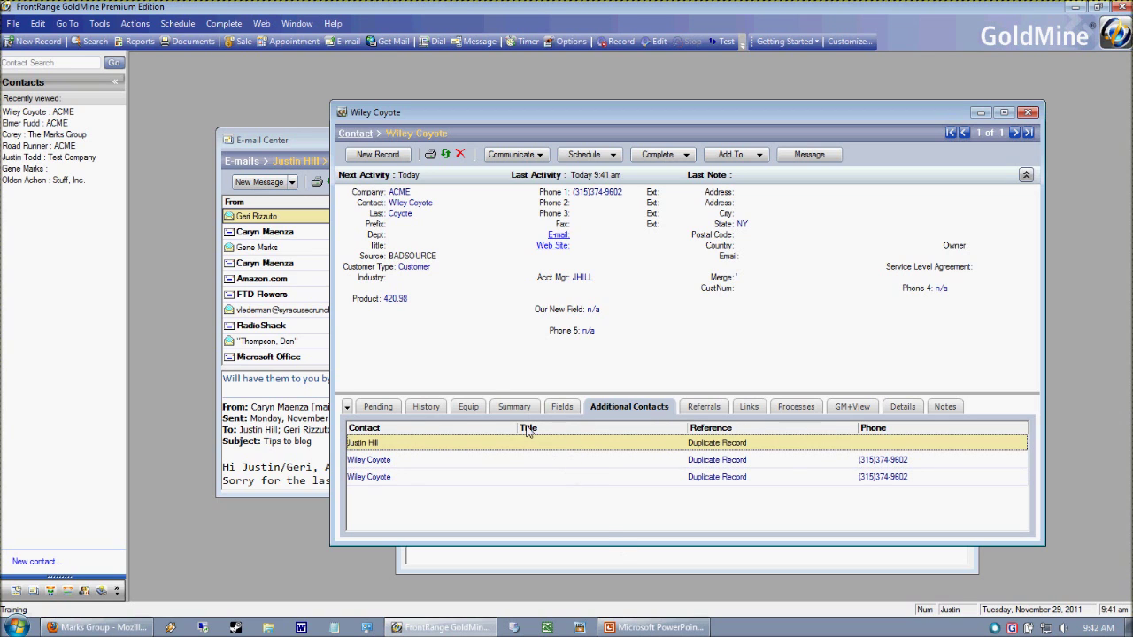
- Open Elmer Fudd's record in a new contact window and place it beside the Wiley Coyote window
left_click(308, 26)
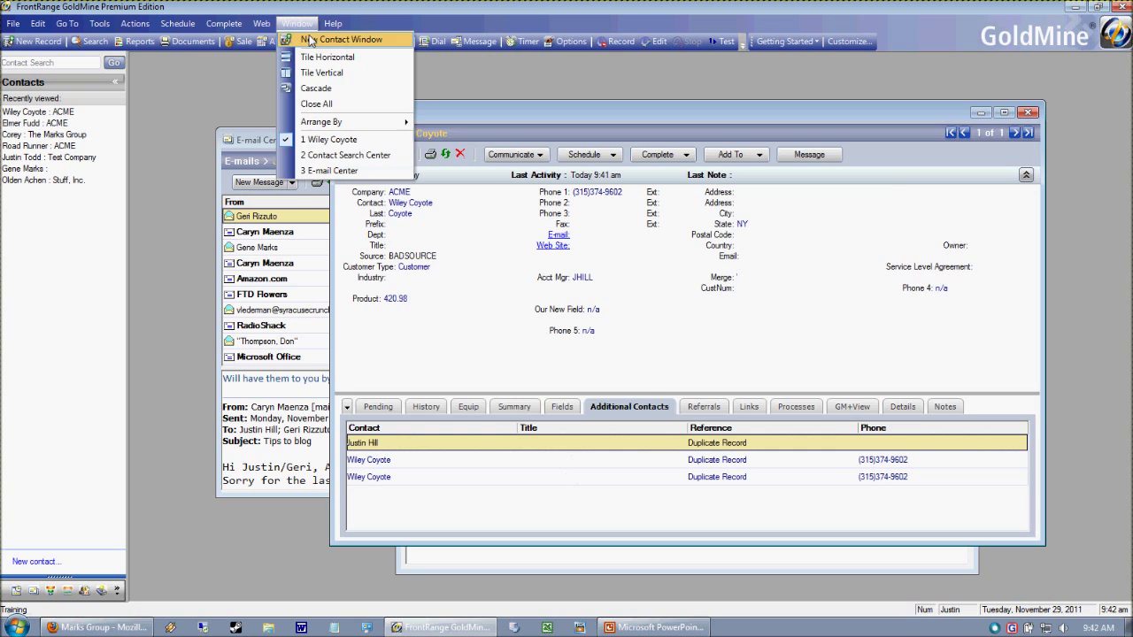
left_click(306, 39)
double_click(410, 268)
left_click_drag(434, 164, 305, 161)
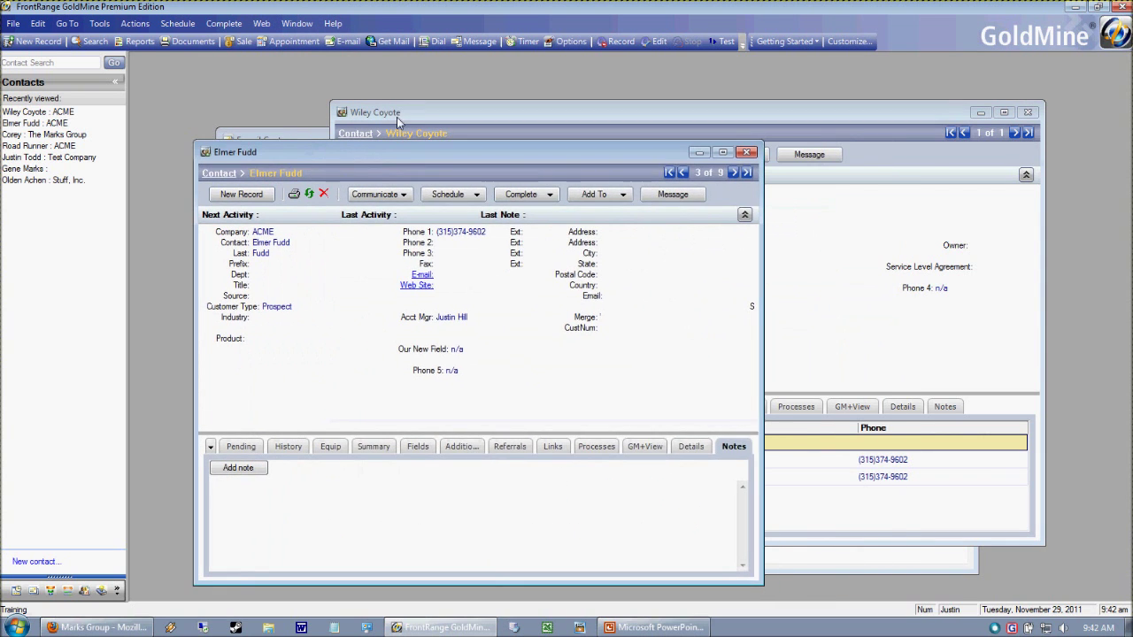
left_click_drag(399, 112, 483, 82)
left_click_drag(599, 83, 497, 91)
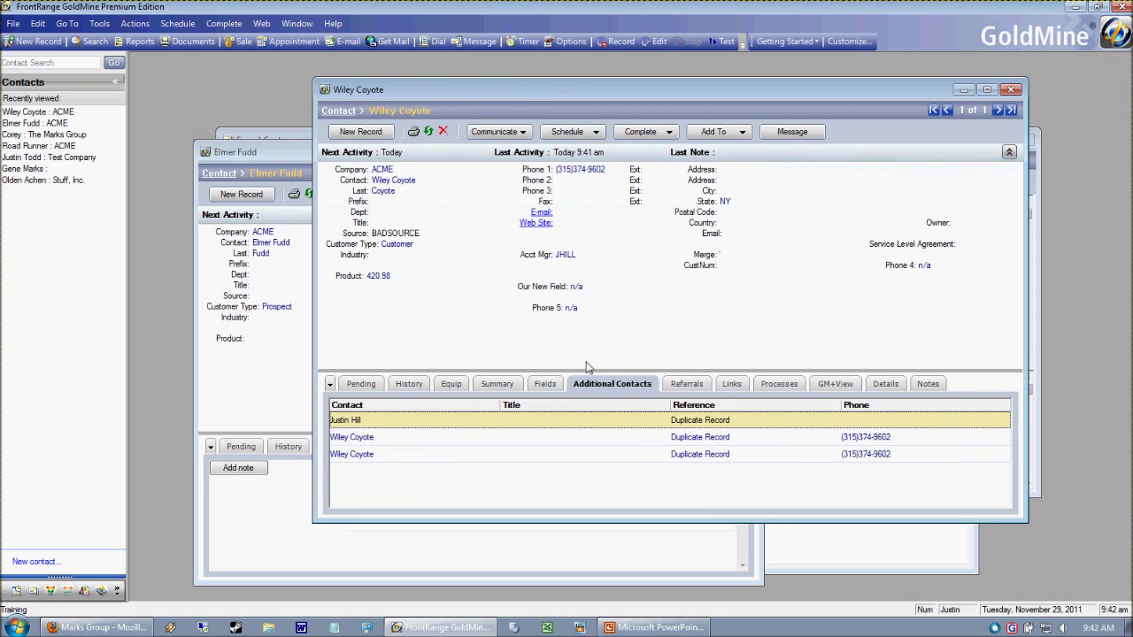
mouse_move(609, 629)
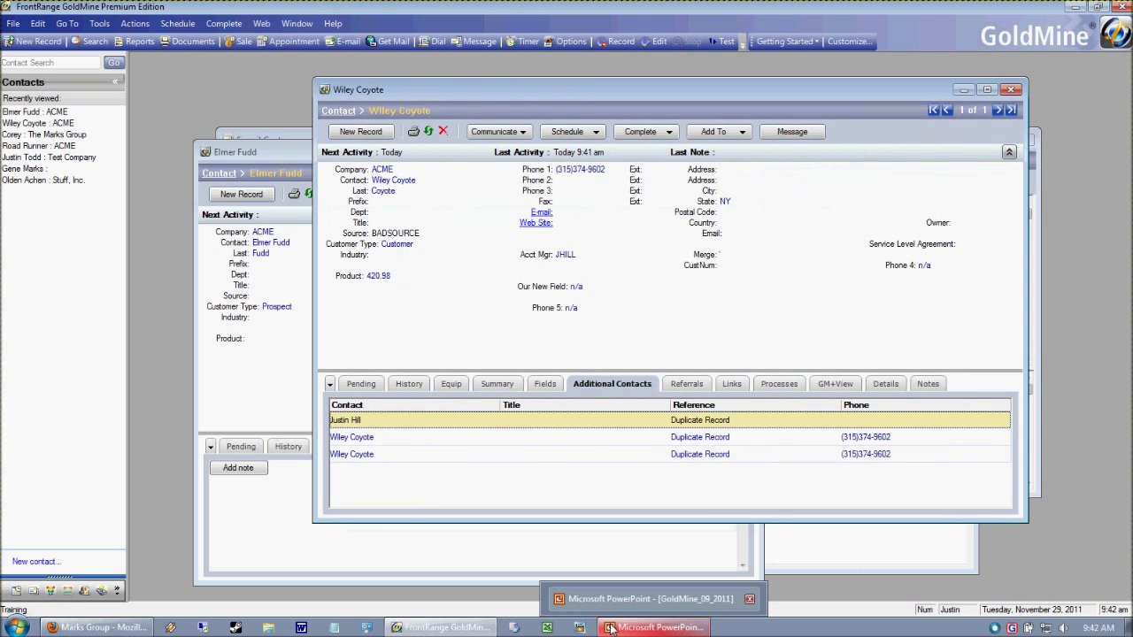
left_click(644, 631)
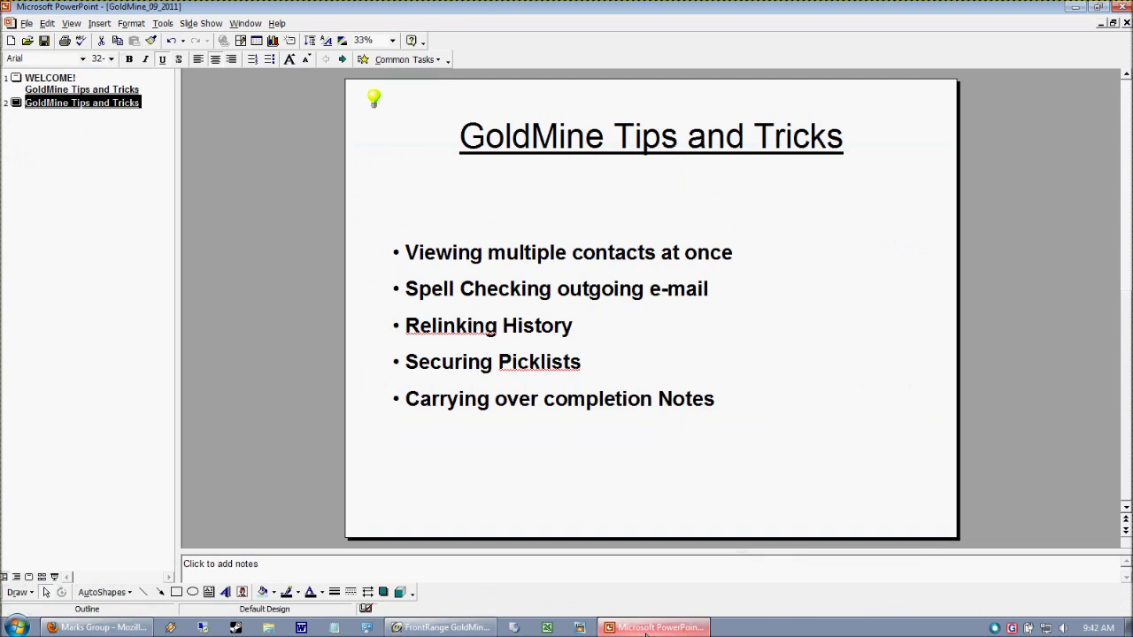
left_click(645, 631)
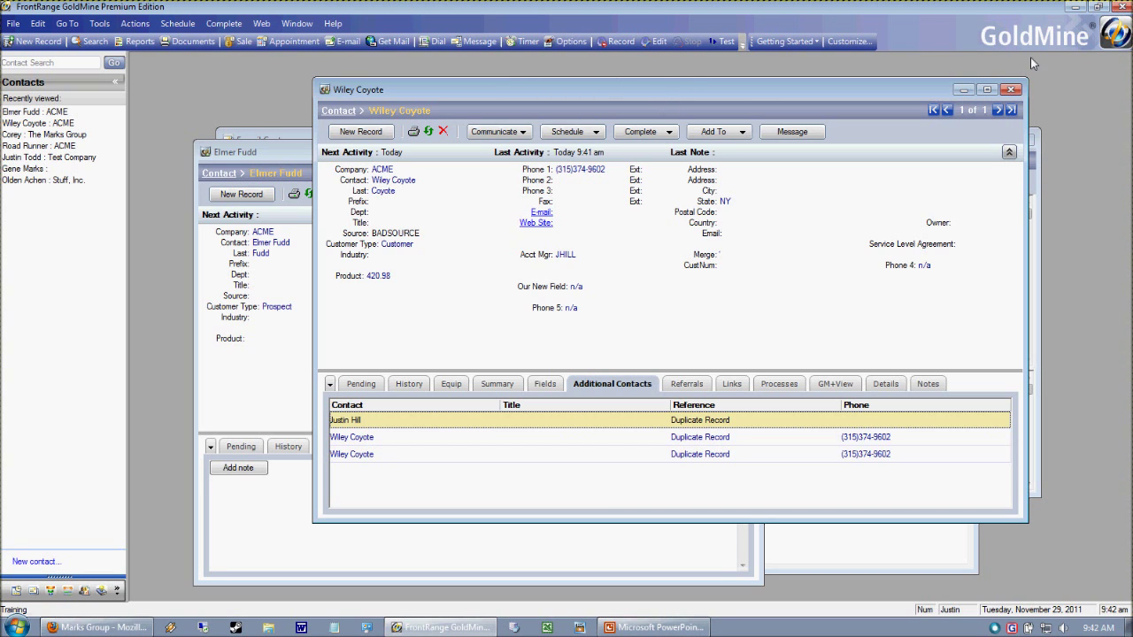
- Maximize the Wiley Coyote record, close the Elmer Fudd tab, and bring up Wiley Coyote's E-mail Addresses
left_click(987, 90)
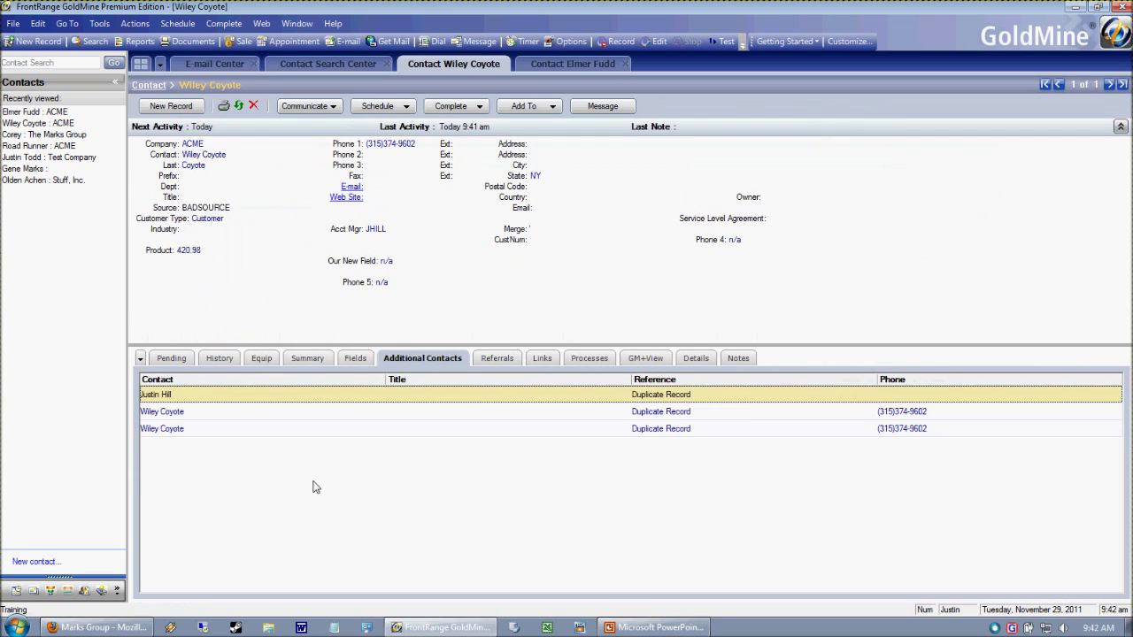
left_click(571, 64)
left_click(435, 66)
left_click(609, 69)
left_click(625, 63)
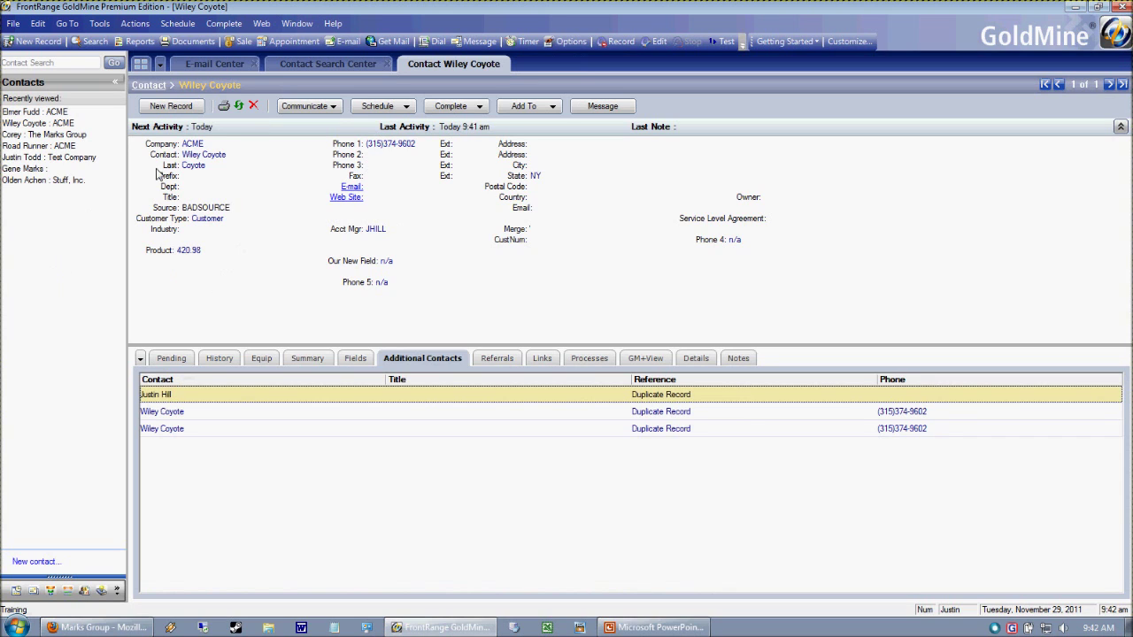
left_click(385, 189)
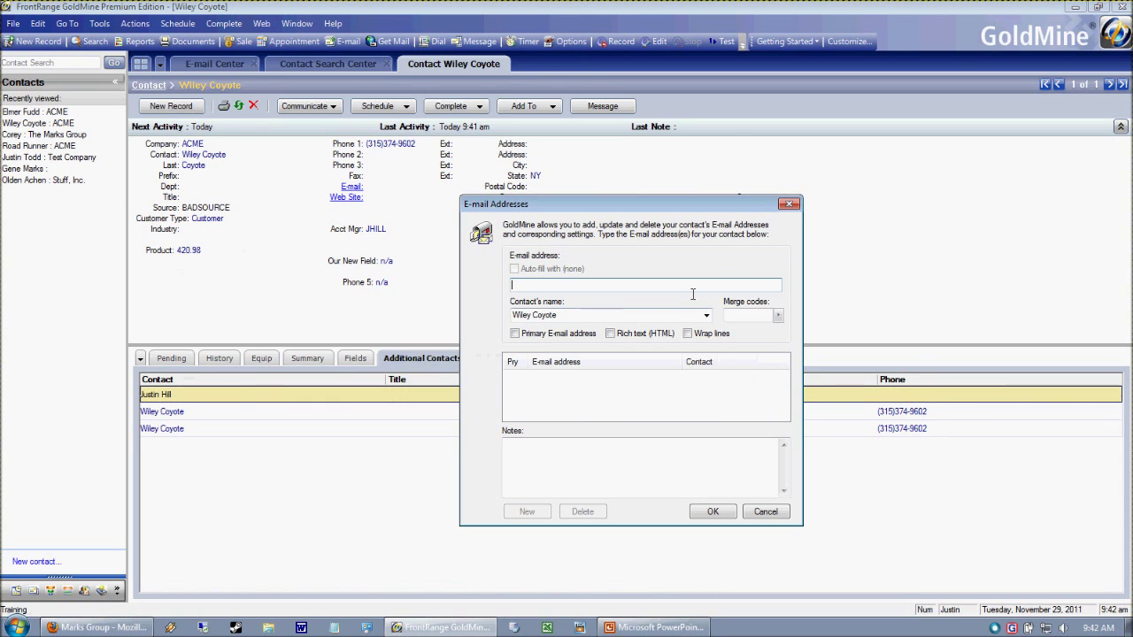
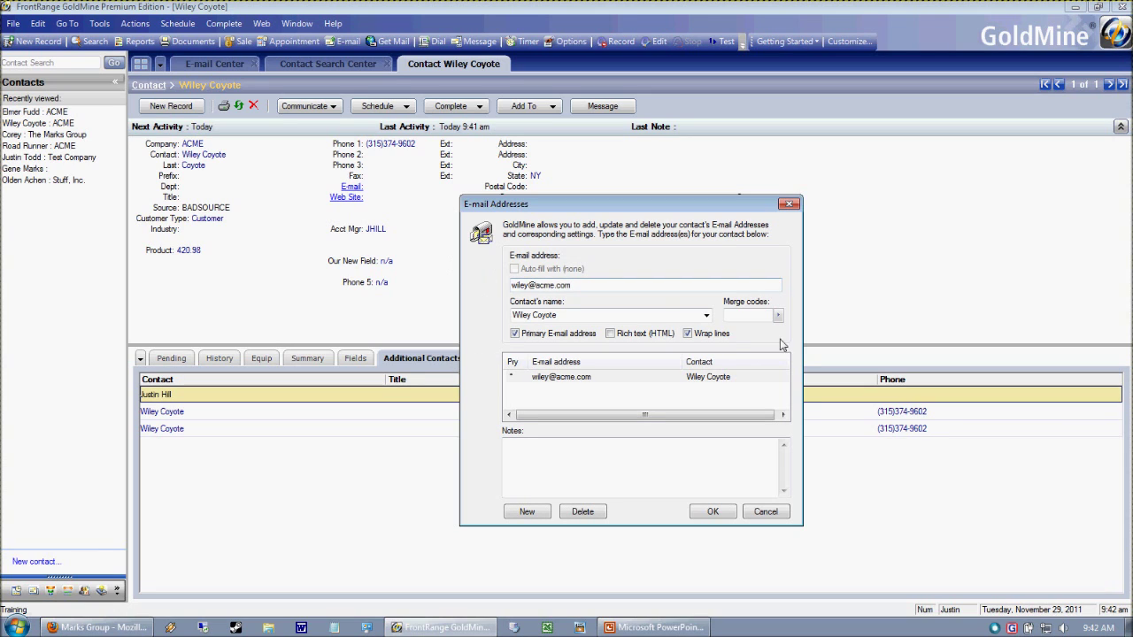
- Enter Wiley Coyote's e-mail address, save it, and start a new e-mail to him
left_click(716, 512)
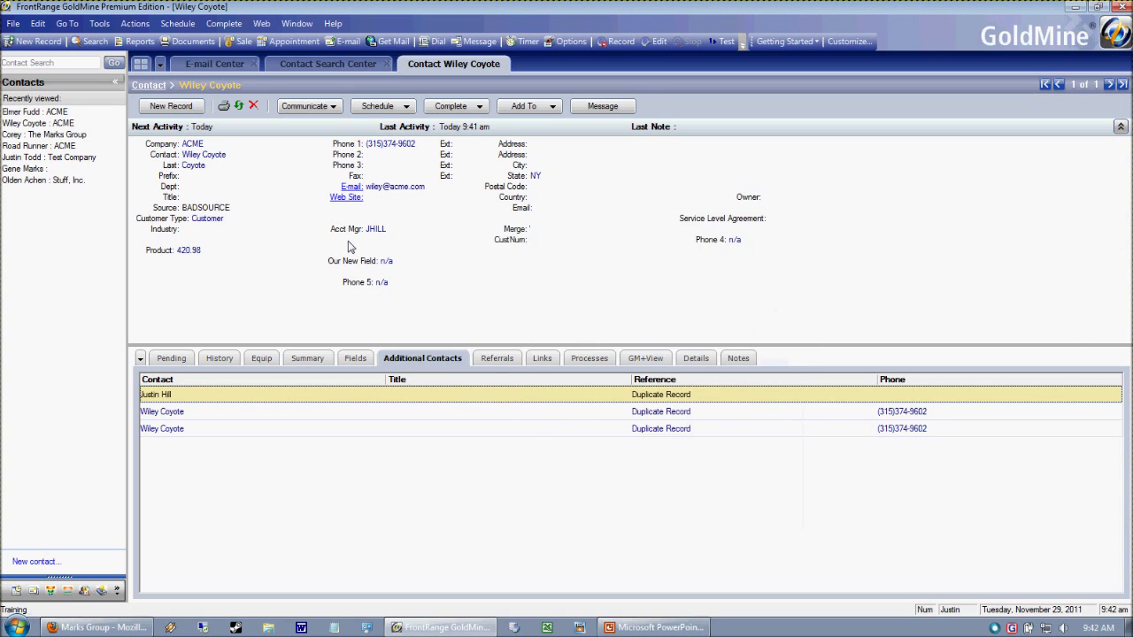
left_click(358, 188)
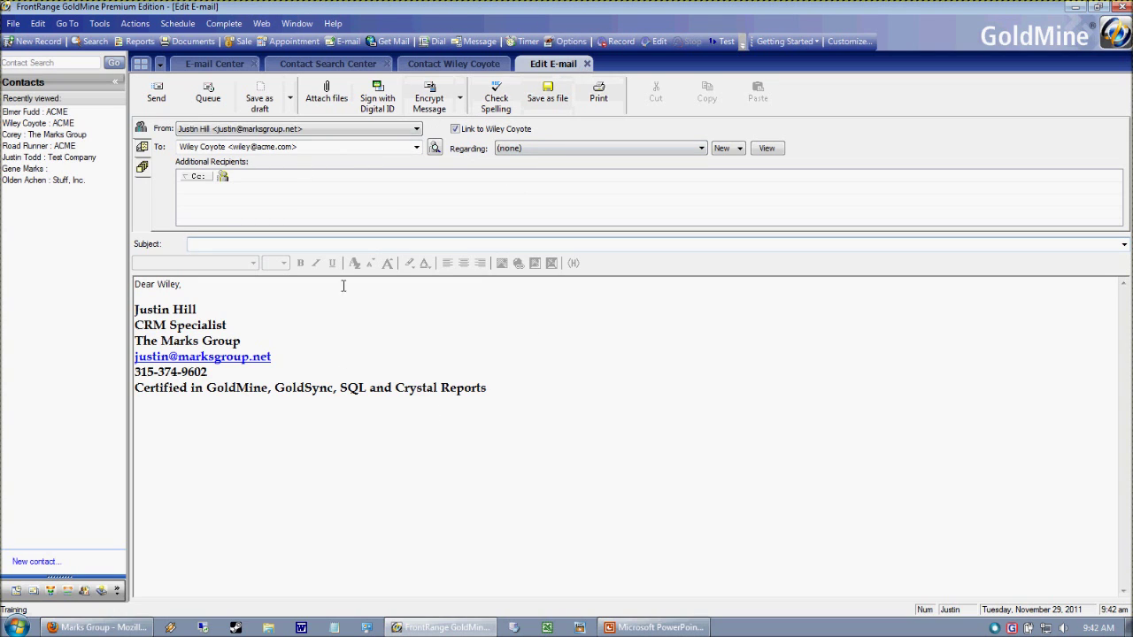
left_click(588, 67)
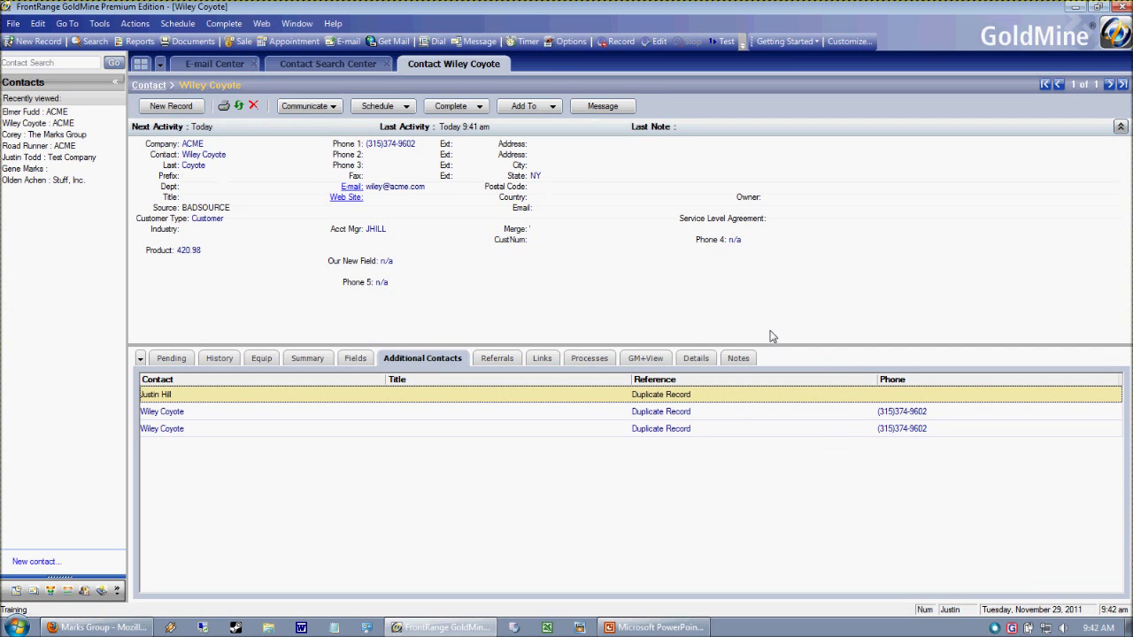
left_click(365, 193)
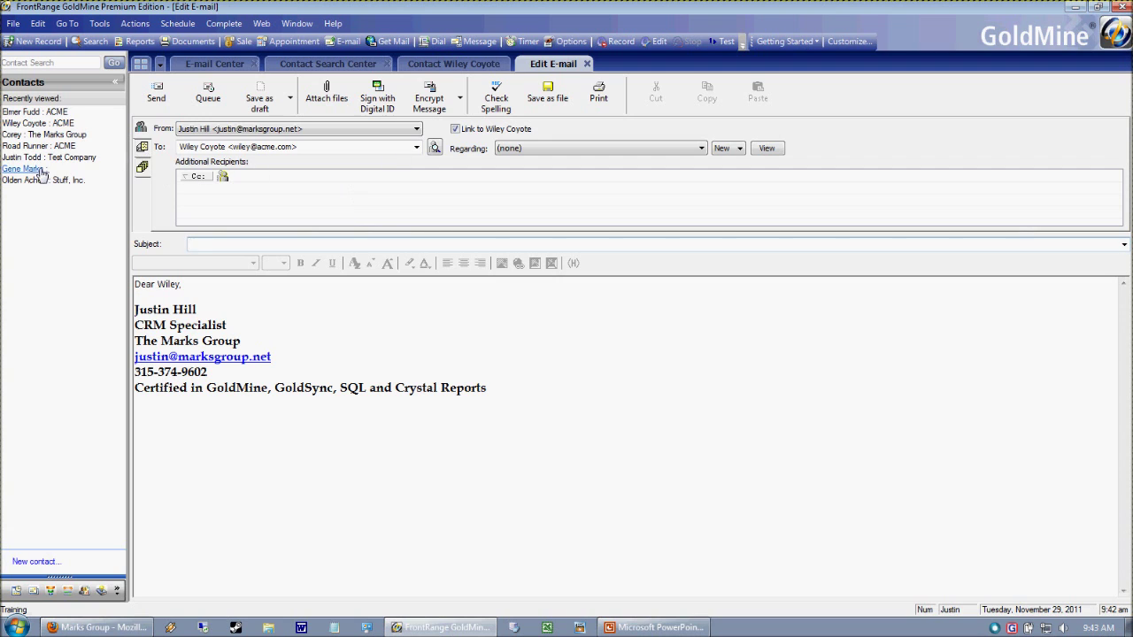
left_click(587, 64)
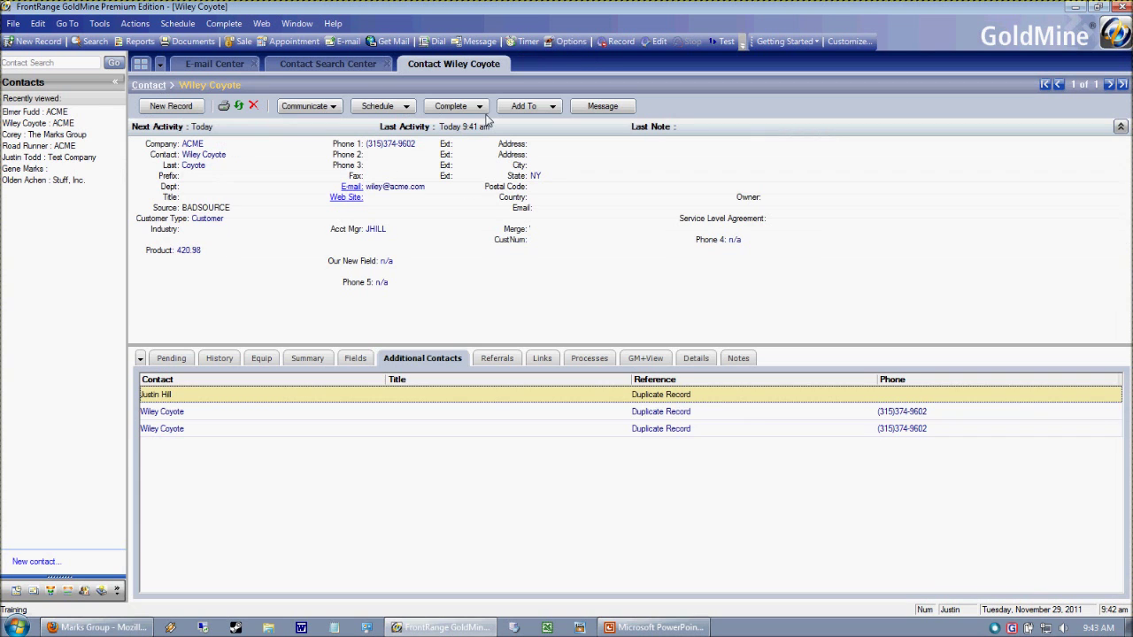
left_click(133, 24)
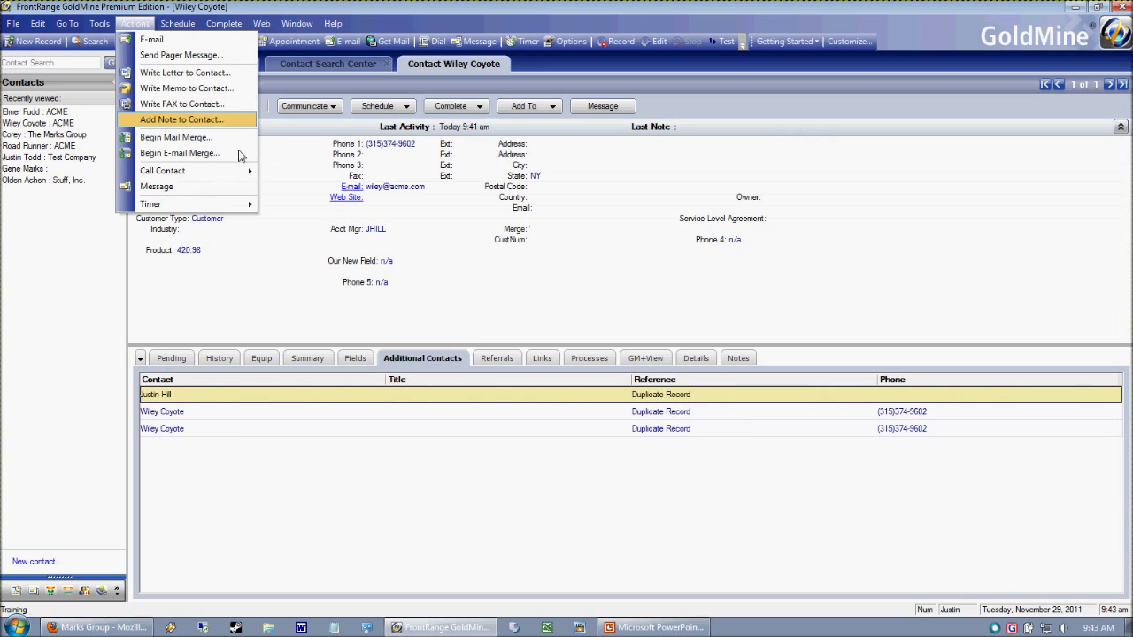
left_click(152, 39)
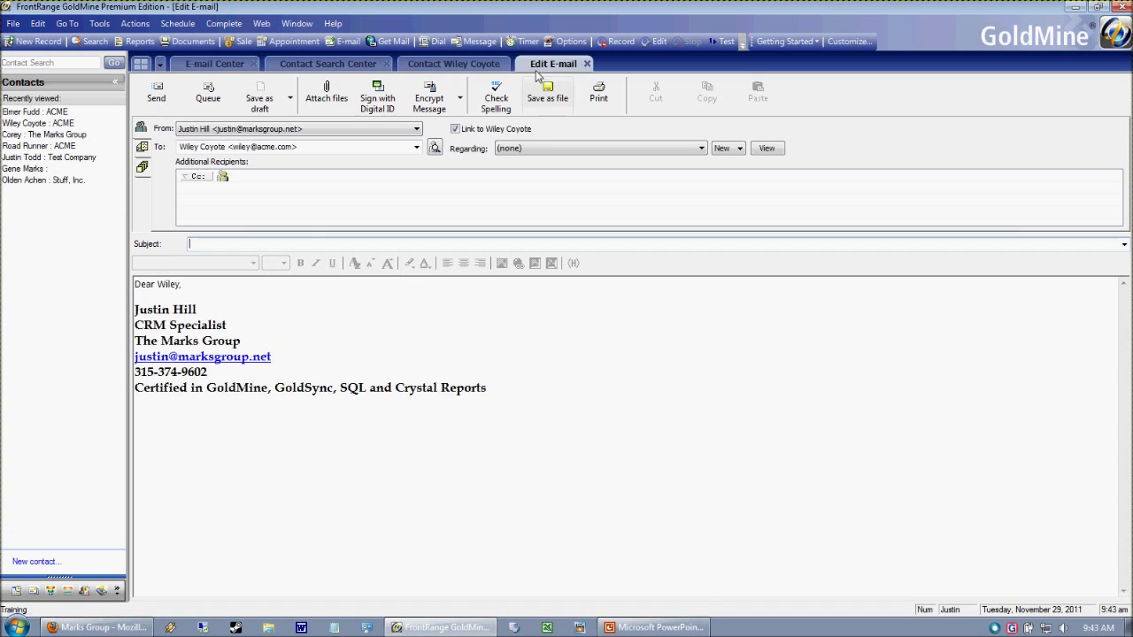
left_click(587, 65)
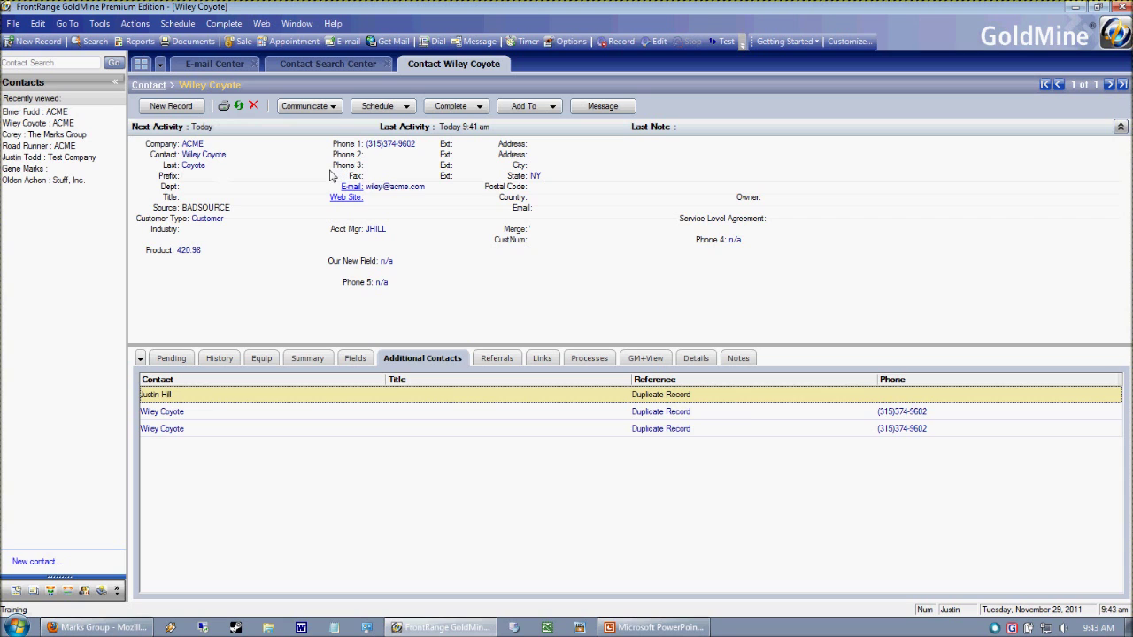
left_click(352, 187)
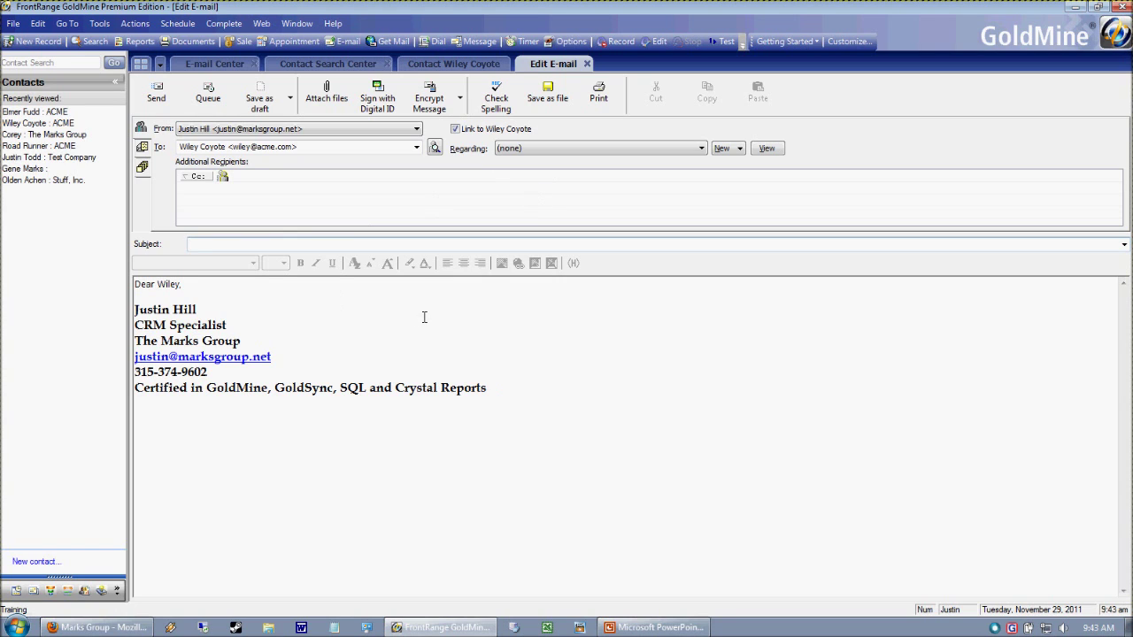
- Enter the subject 'Email', add blank body lines, and delete the 'Piece, maintenance,' line
type("Email")
left_click(228, 296)
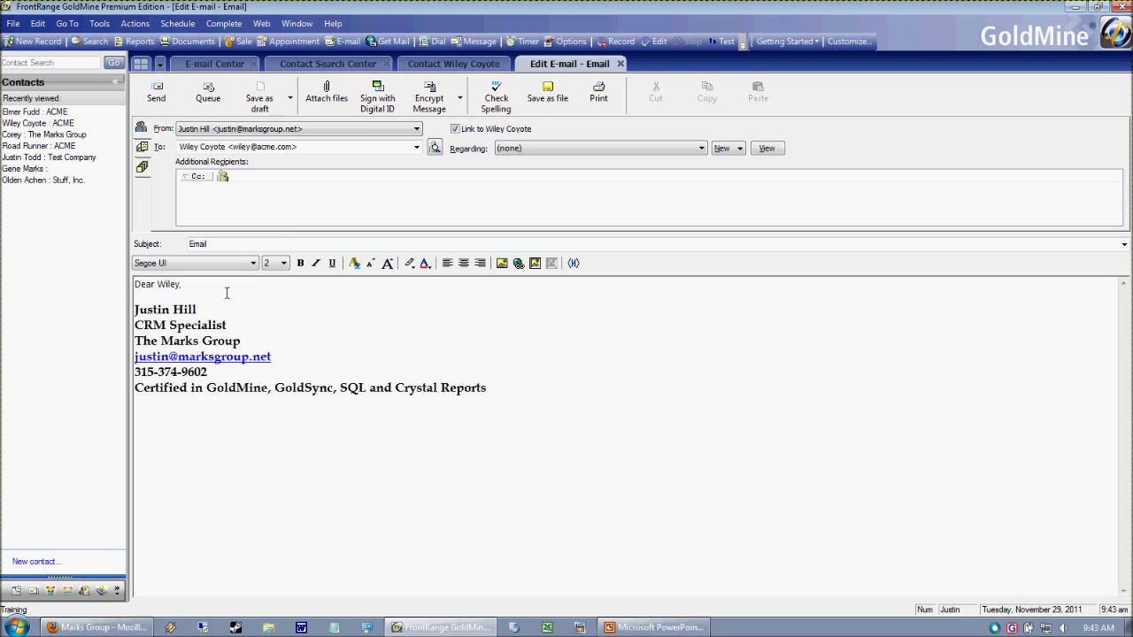
key("Return")
key("Return")
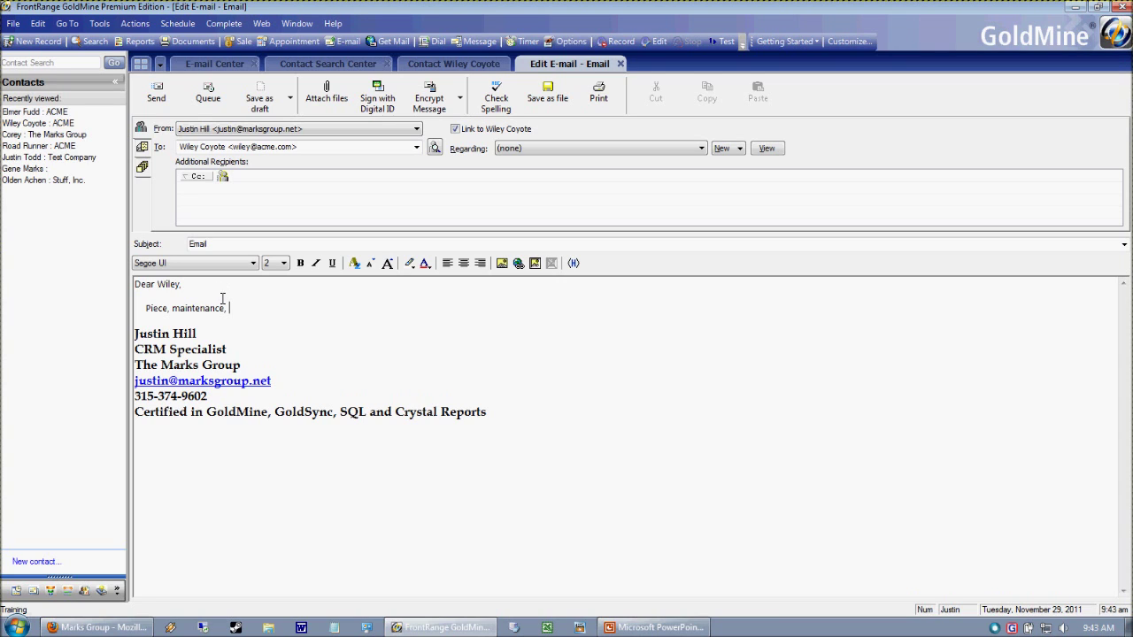
left_click_drag(260, 312, 118, 309)
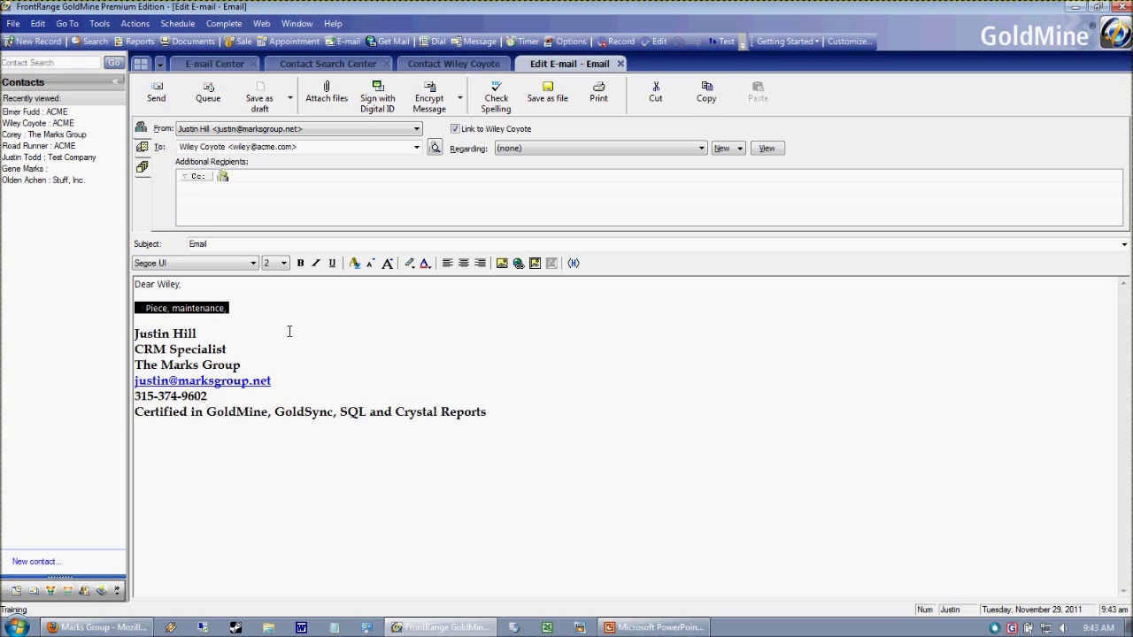
key("Delete")
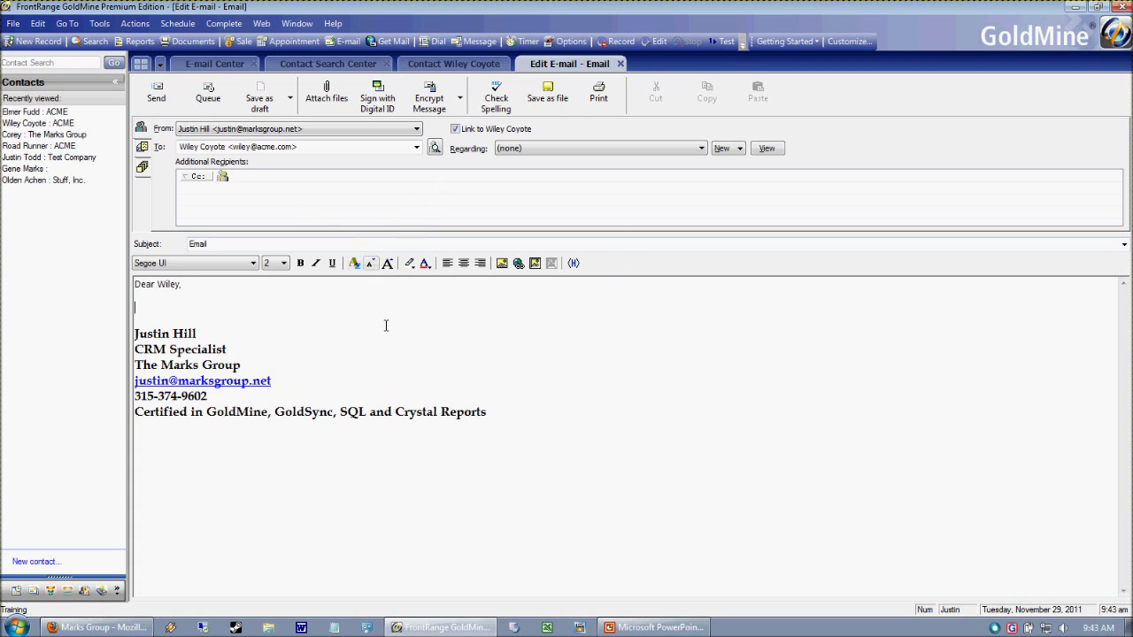
- Enable 'Auto spell-check before sending' in E-Mail Options > Advanced and accept both dialogs
left_click(99, 23)
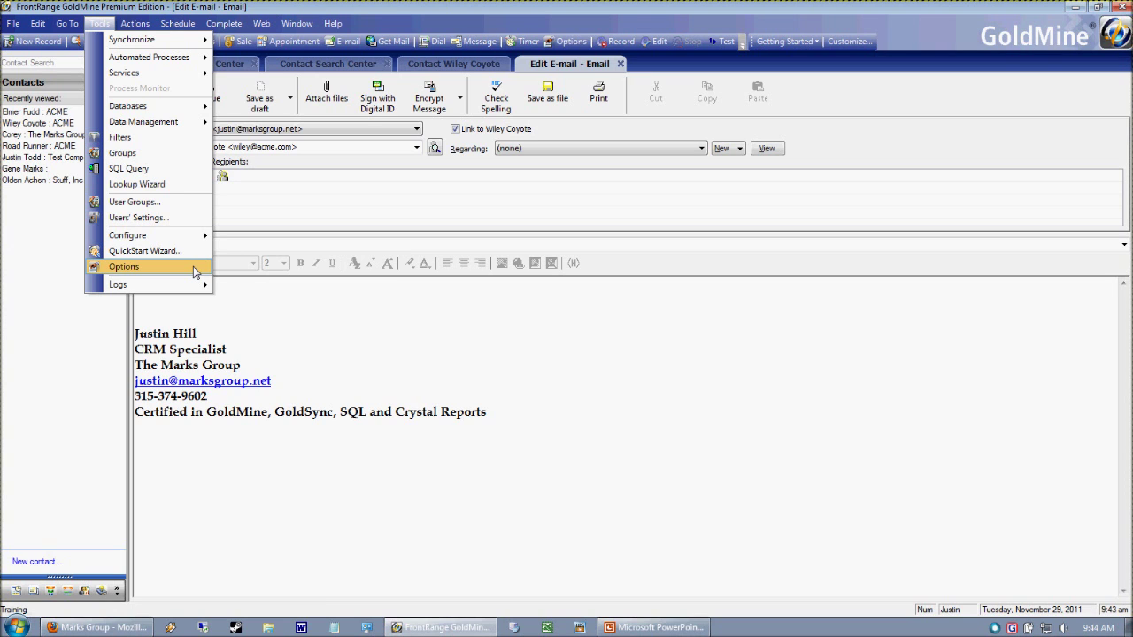
left_click(123, 267)
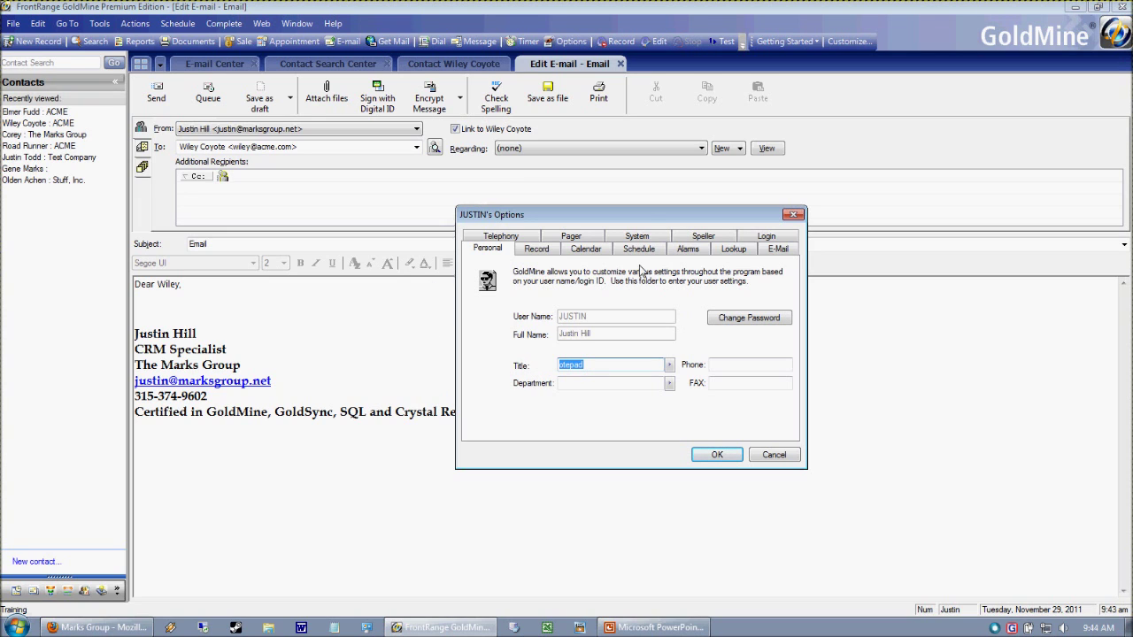
left_click(781, 252)
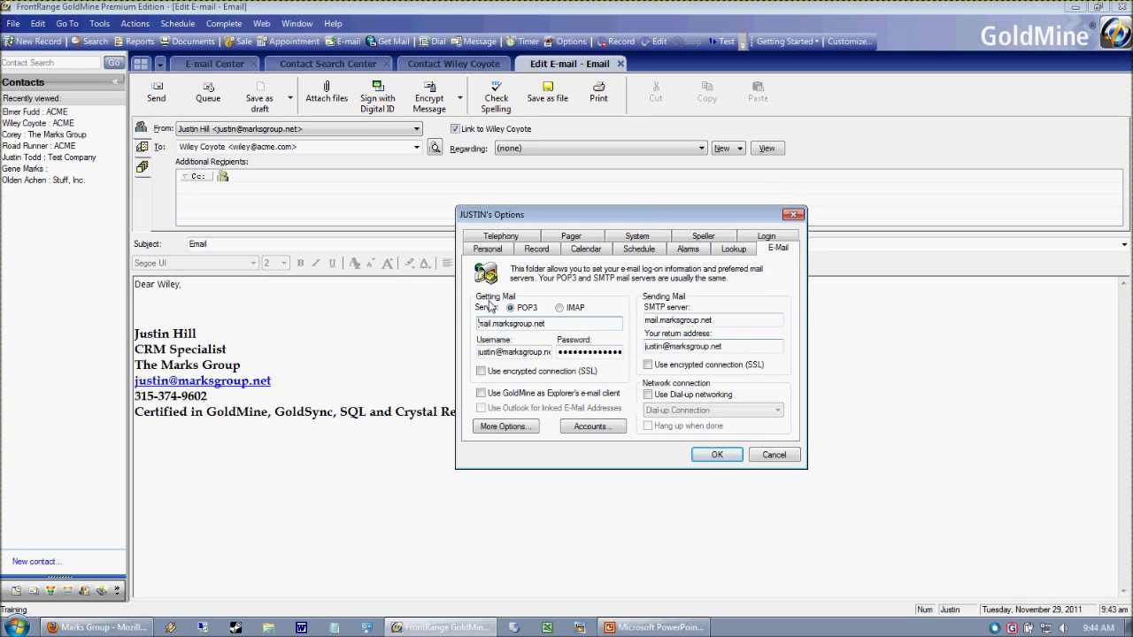
left_click(503, 428)
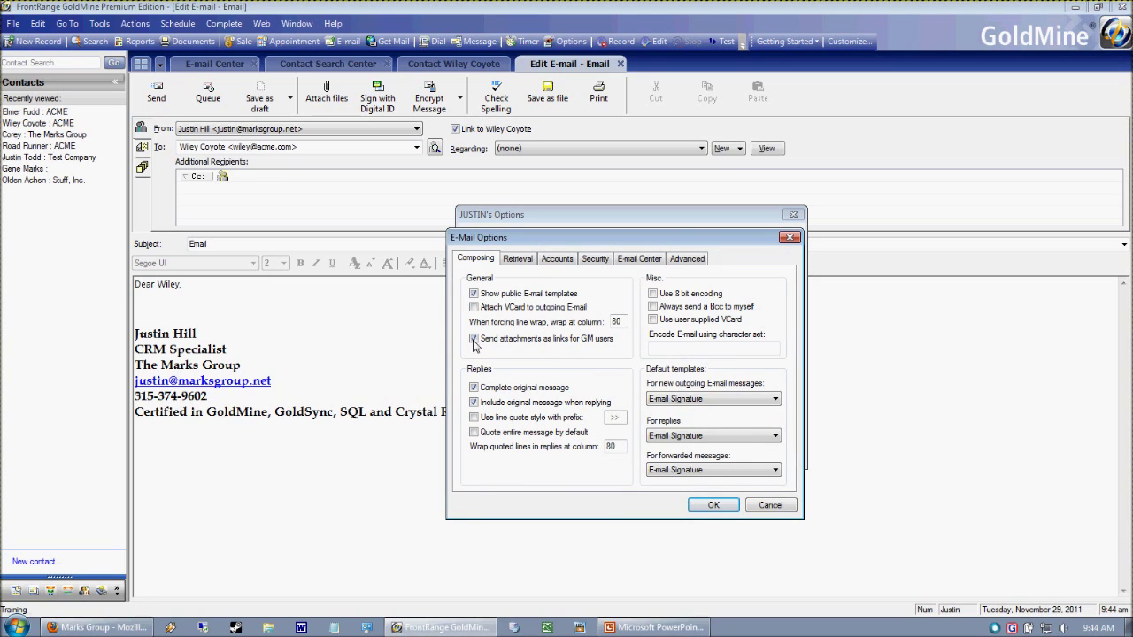
left_click(684, 259)
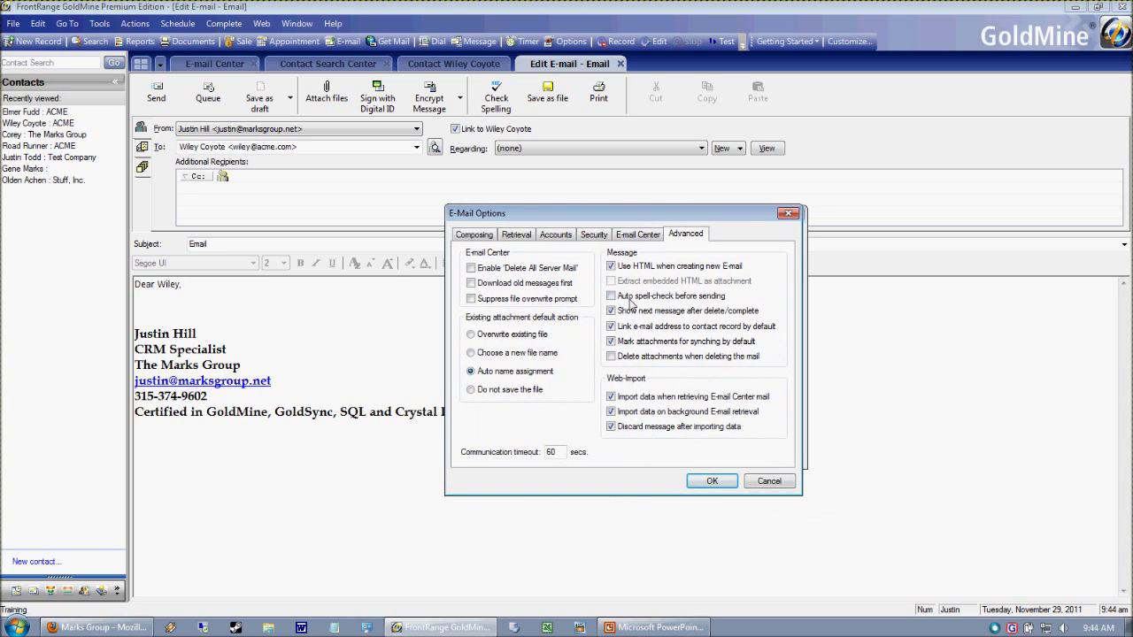
left_click(611, 297)
left_click(711, 482)
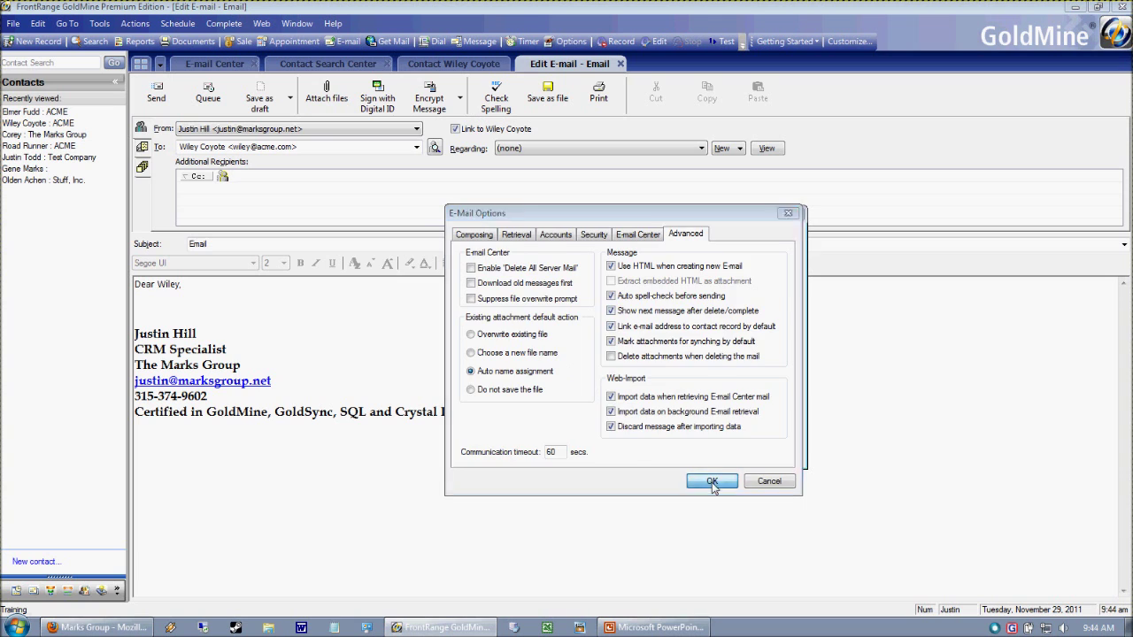
left_click(716, 457)
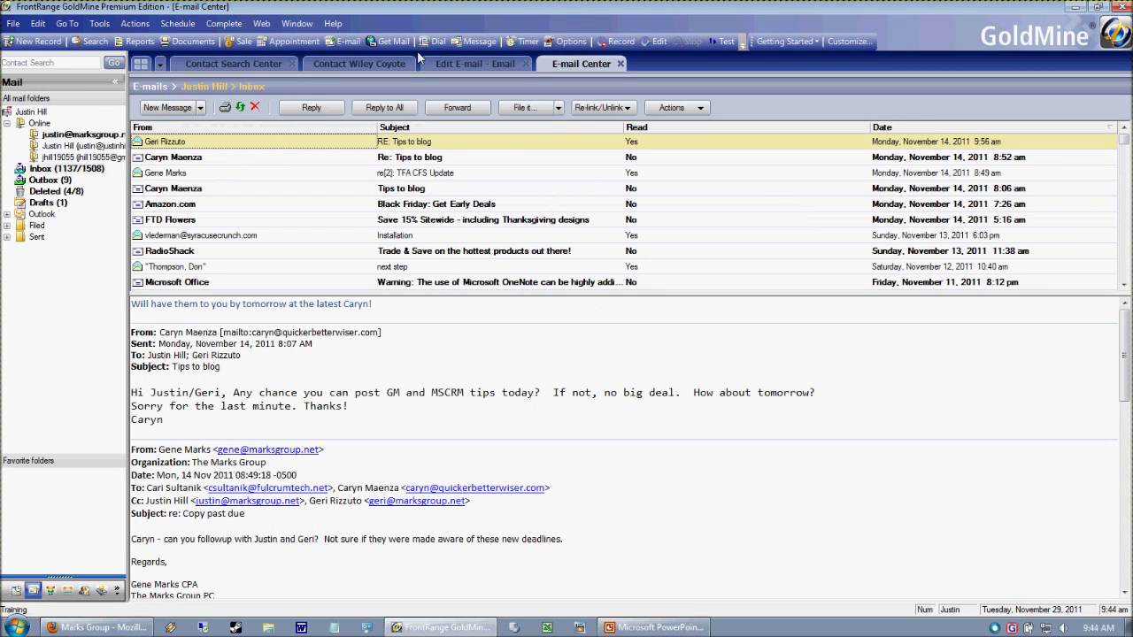
- Add the misspelled word 'mpole' to the draft body, then open the Test Company contact record
left_click(469, 64)
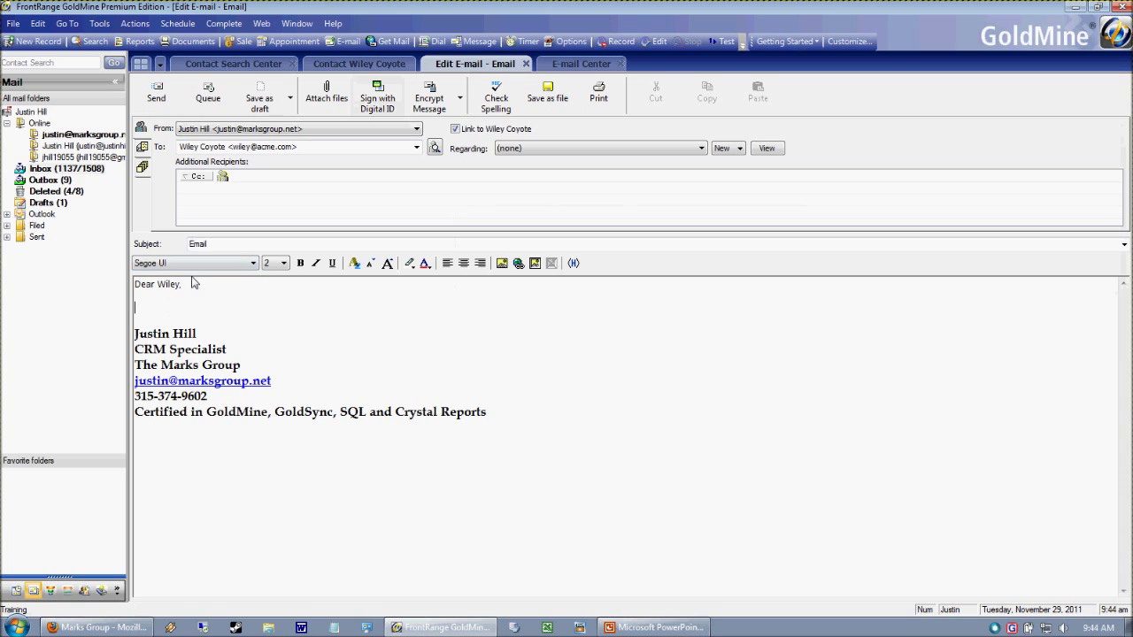
type("mpole e")
left_click(232, 64)
type("ustin")
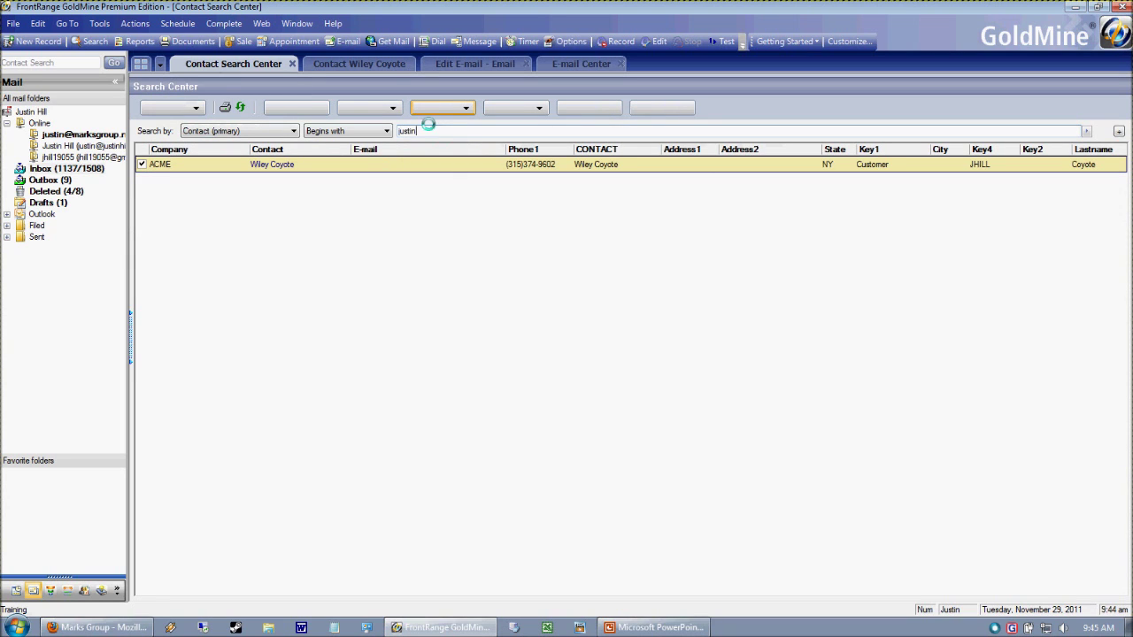
double_click(335, 176)
- Move your own e-mail address onto the Test Company contact and start a new e-mail to it
left_click(397, 188)
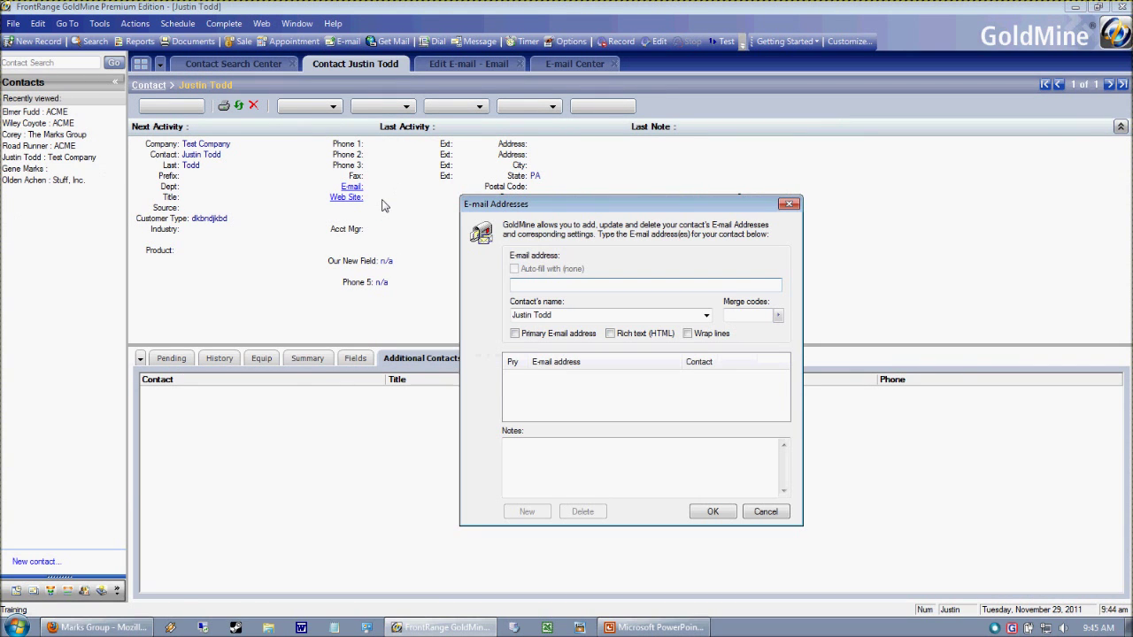
key("Tab")
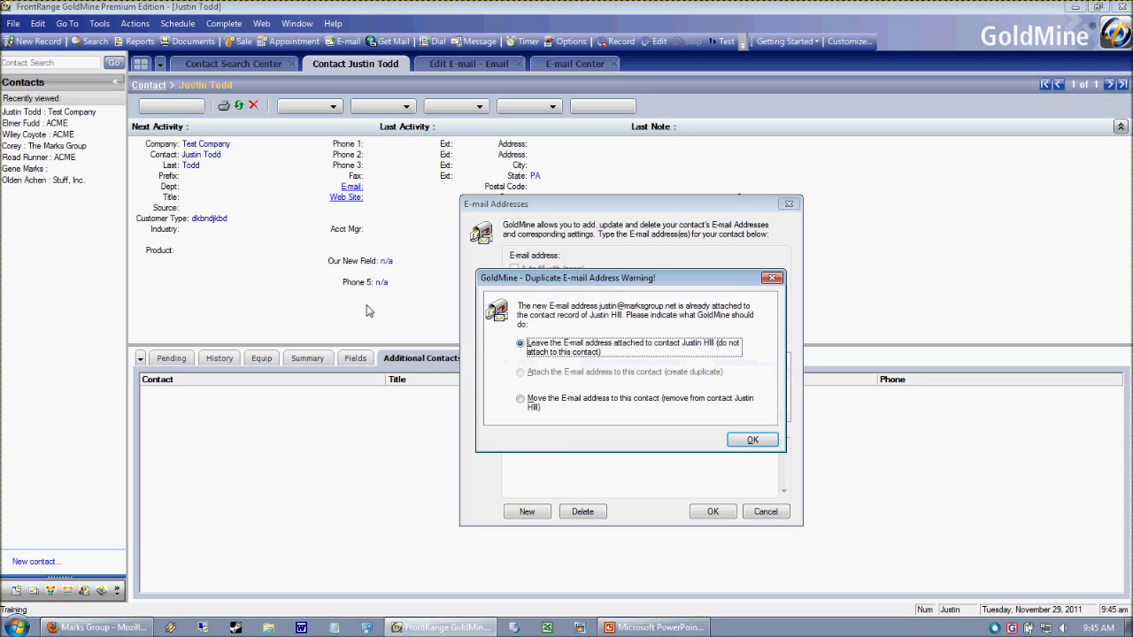
left_click(522, 400)
left_click(752, 440)
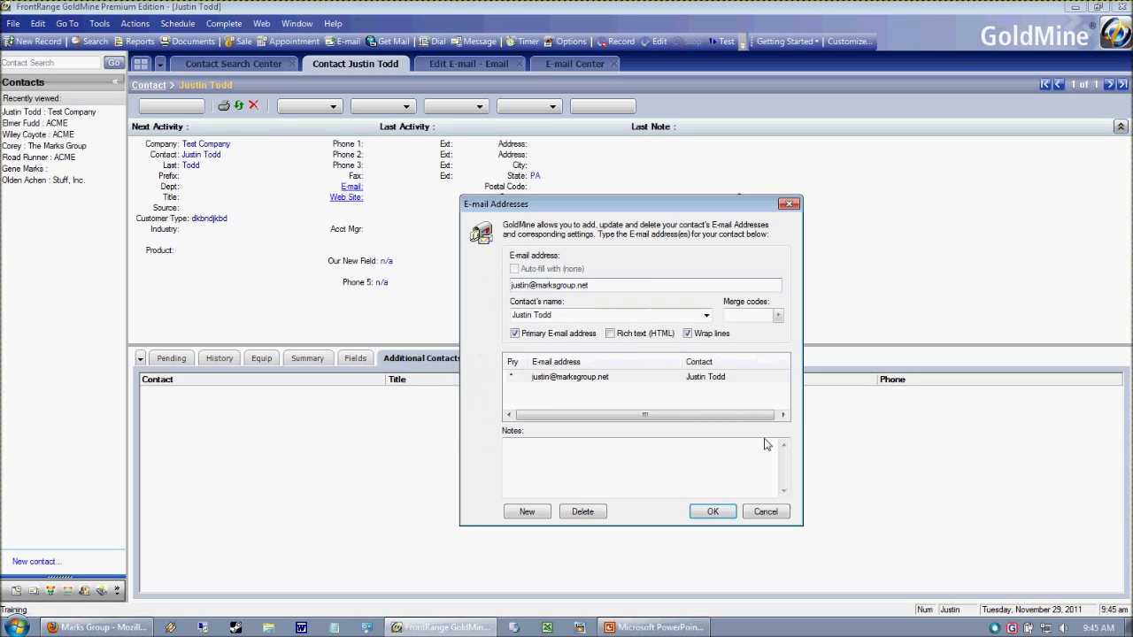
left_click(726, 507)
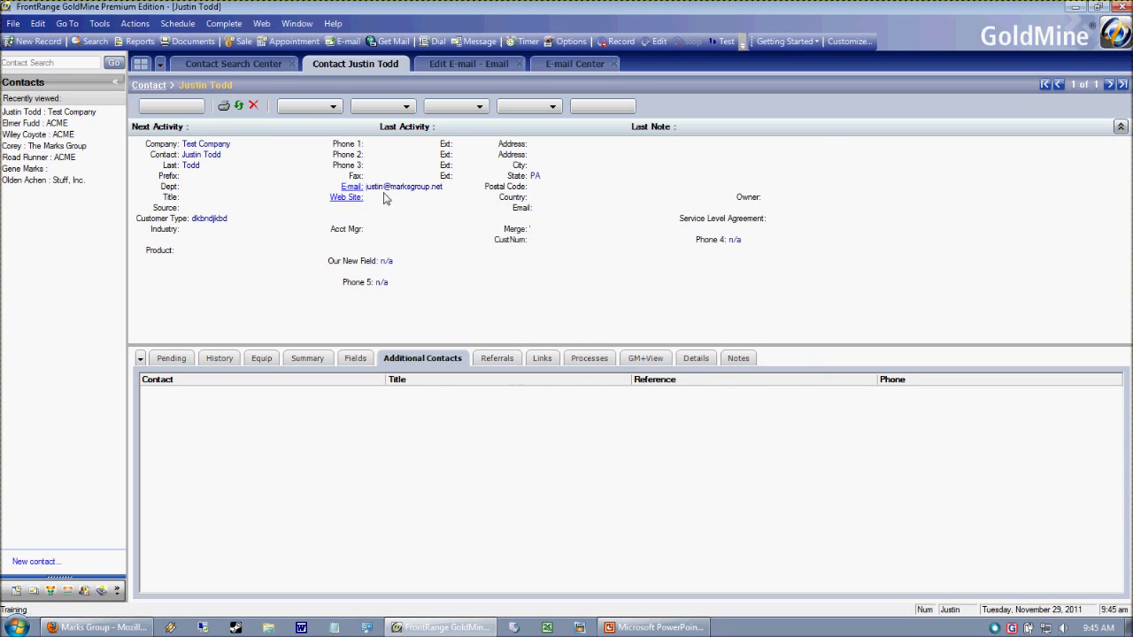
left_click(350, 188)
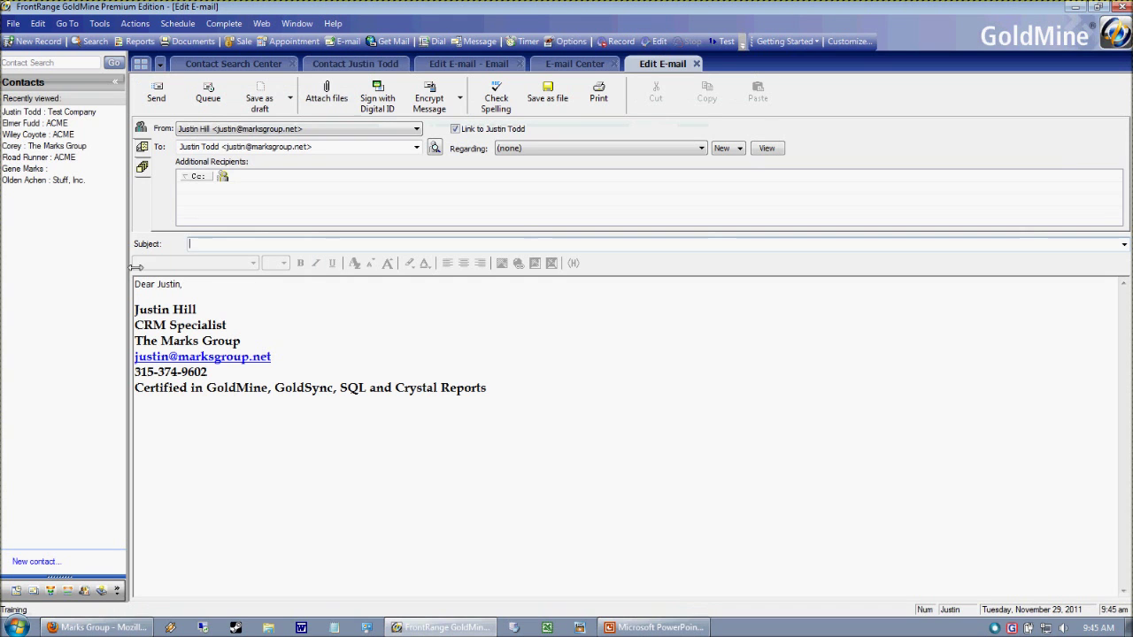
- Send the test e-mail with subject 'Test Email' and body 'How are you doing'
type("Test Email")
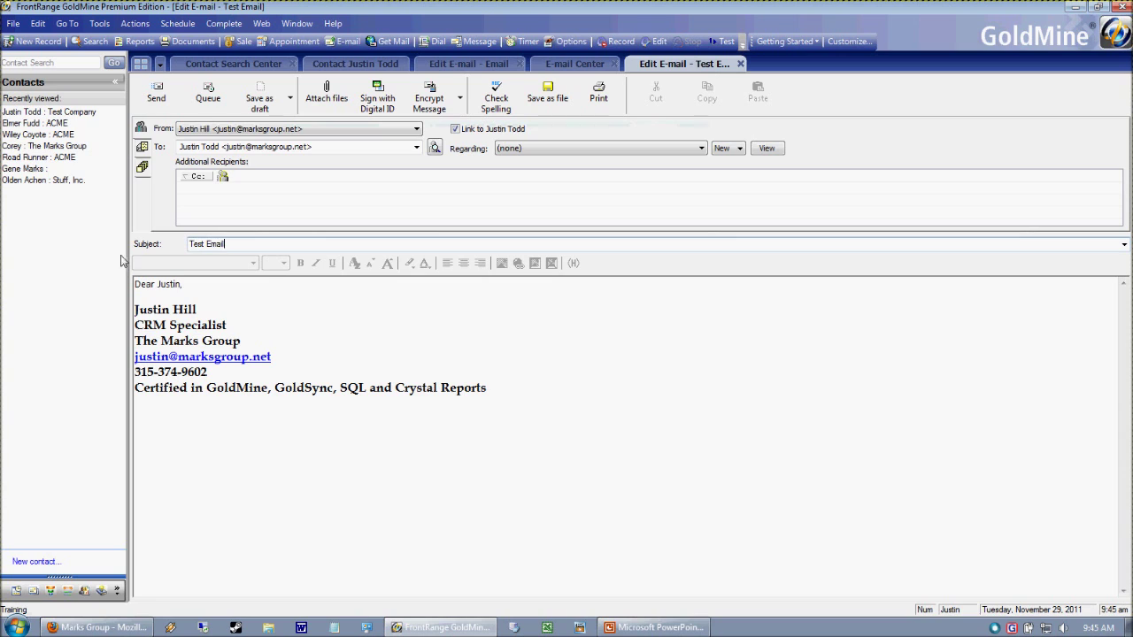
left_click(218, 281)
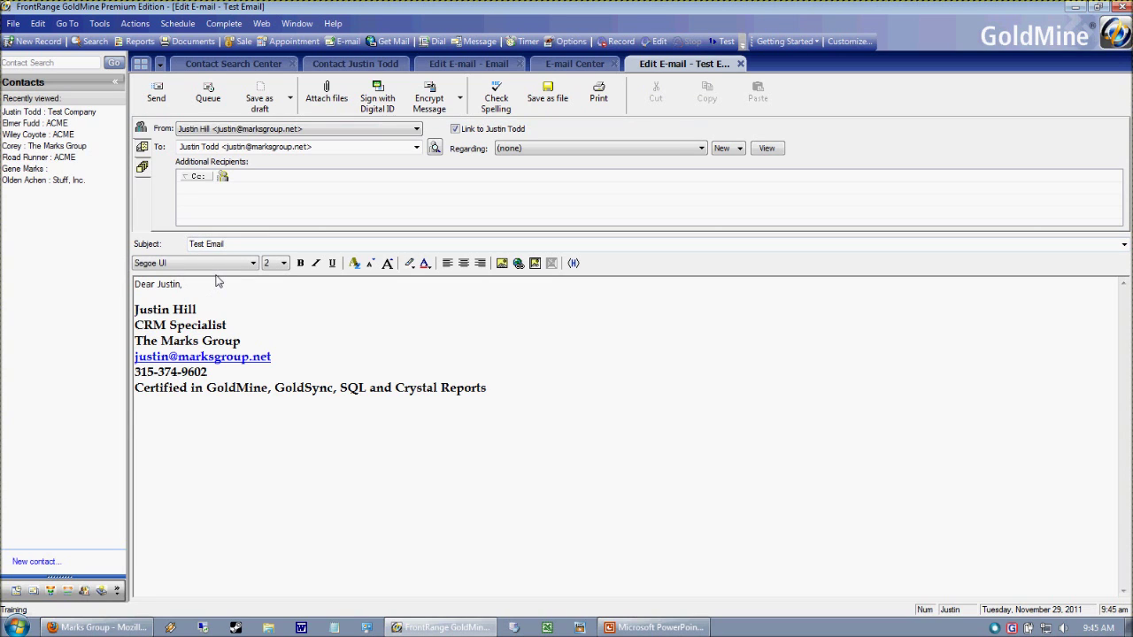
key("Return")
key("Return")
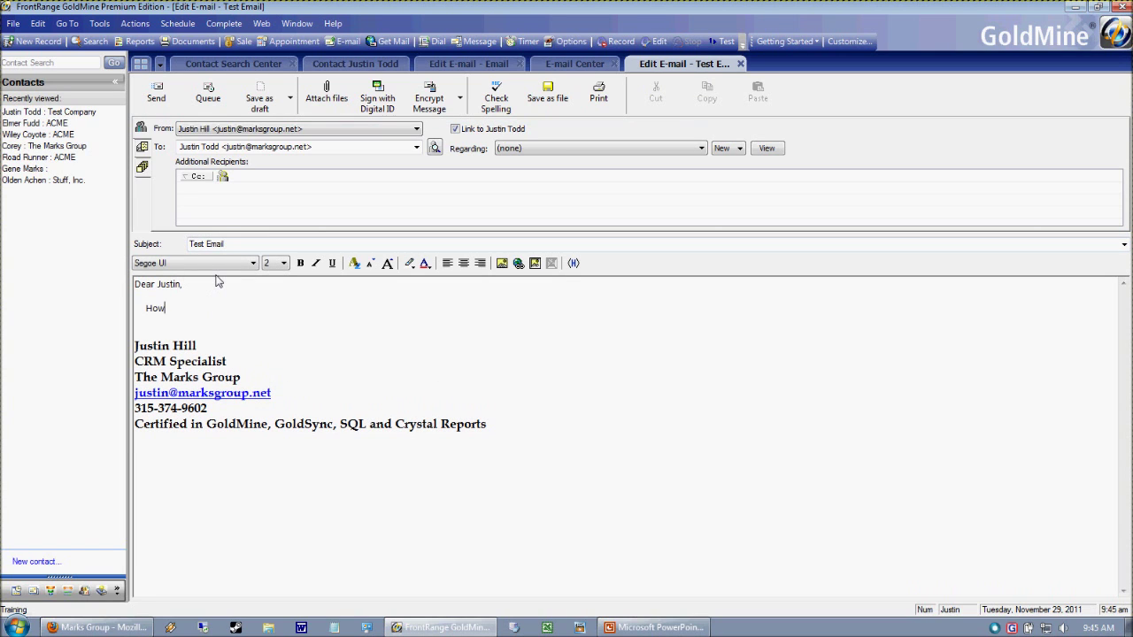
type("How are you doing?")
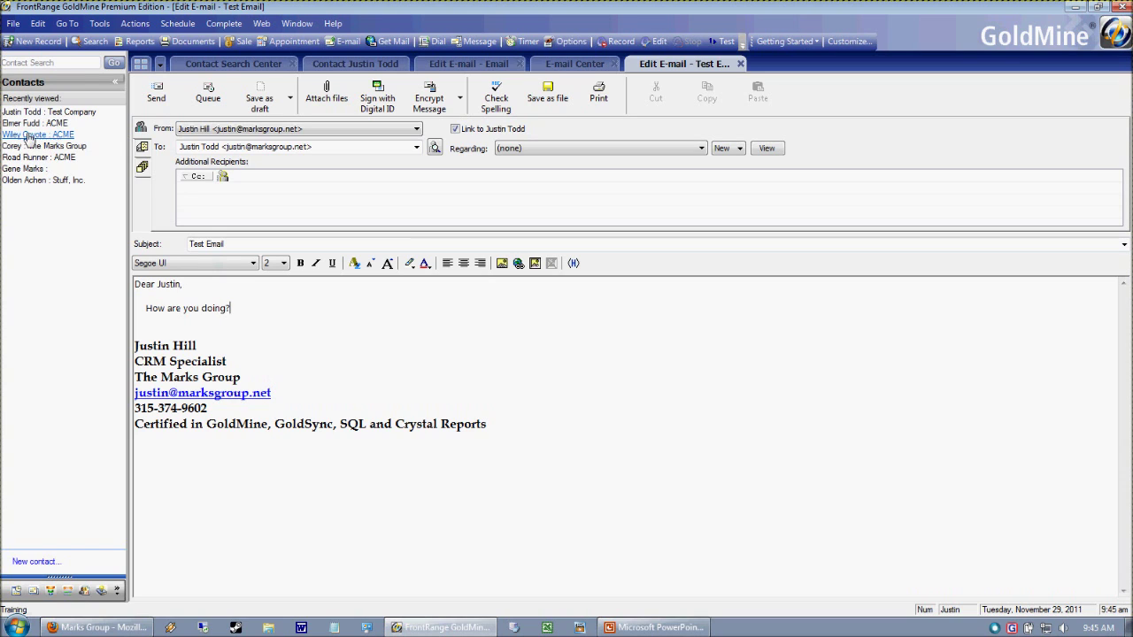
left_click(152, 99)
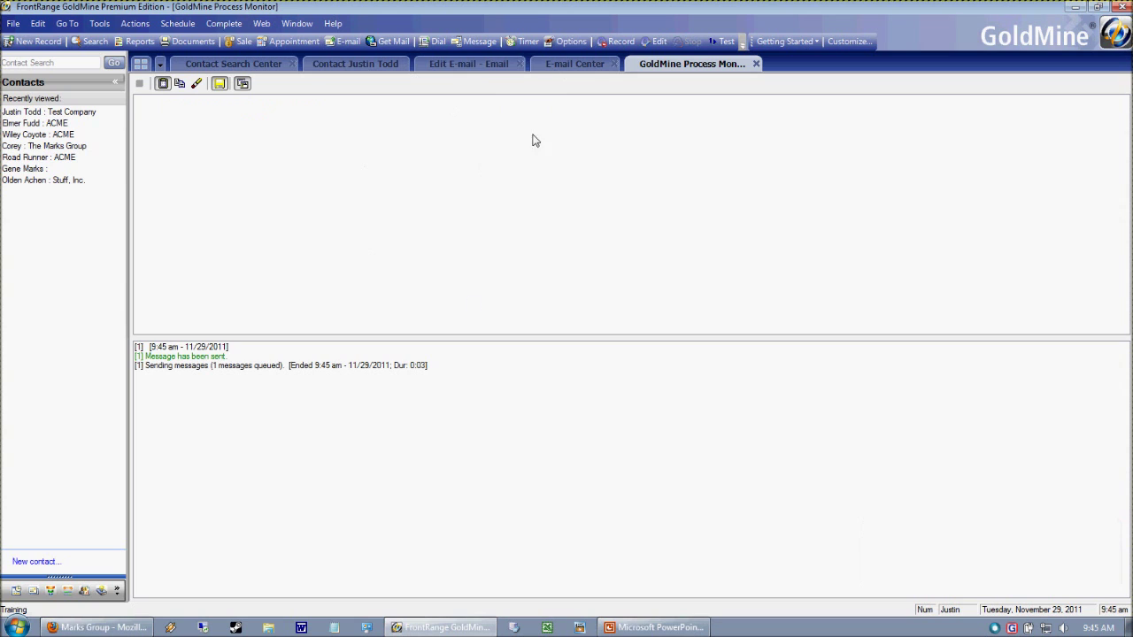
- Return to the ACME contact's draft and delete its garbled body line
left_click(468, 66)
triple_click(214, 317)
key("BackSpace")
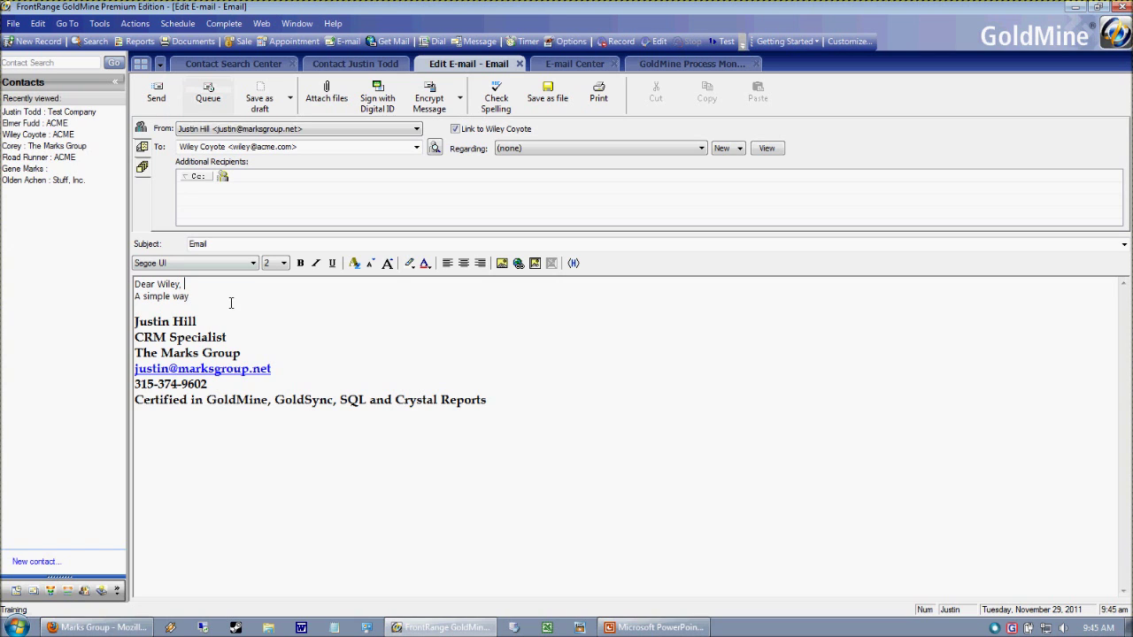
- Spell-check the ACME draft and add the recipient's flagged first name to the dictionary
key("Return")
key("Return")
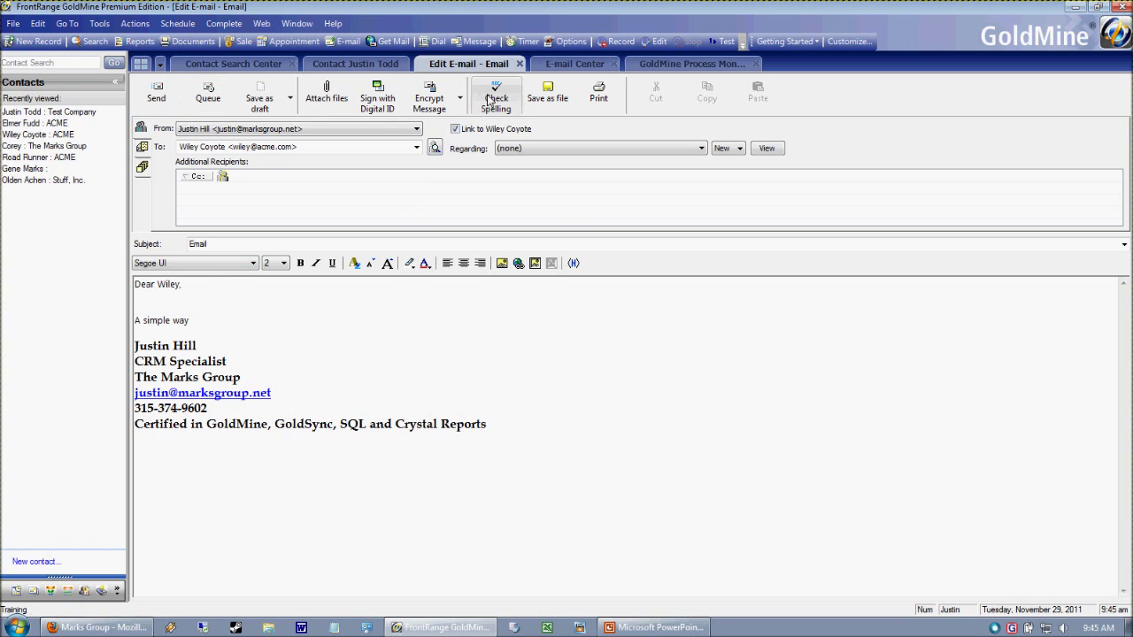
left_click(496, 97)
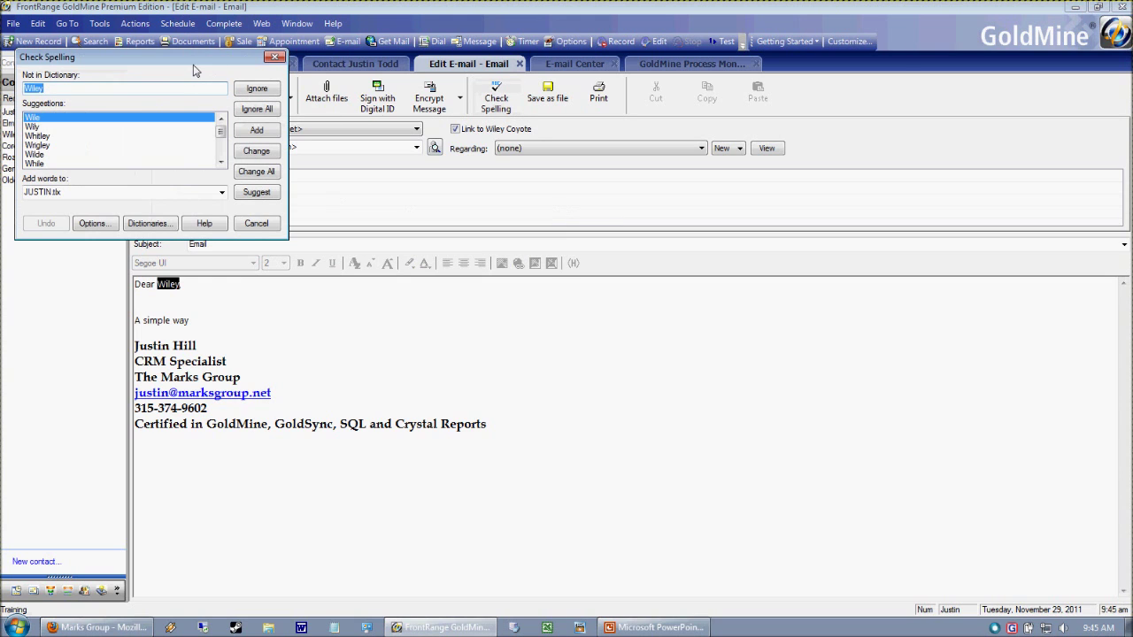
left_click_drag(197, 67, 444, 96)
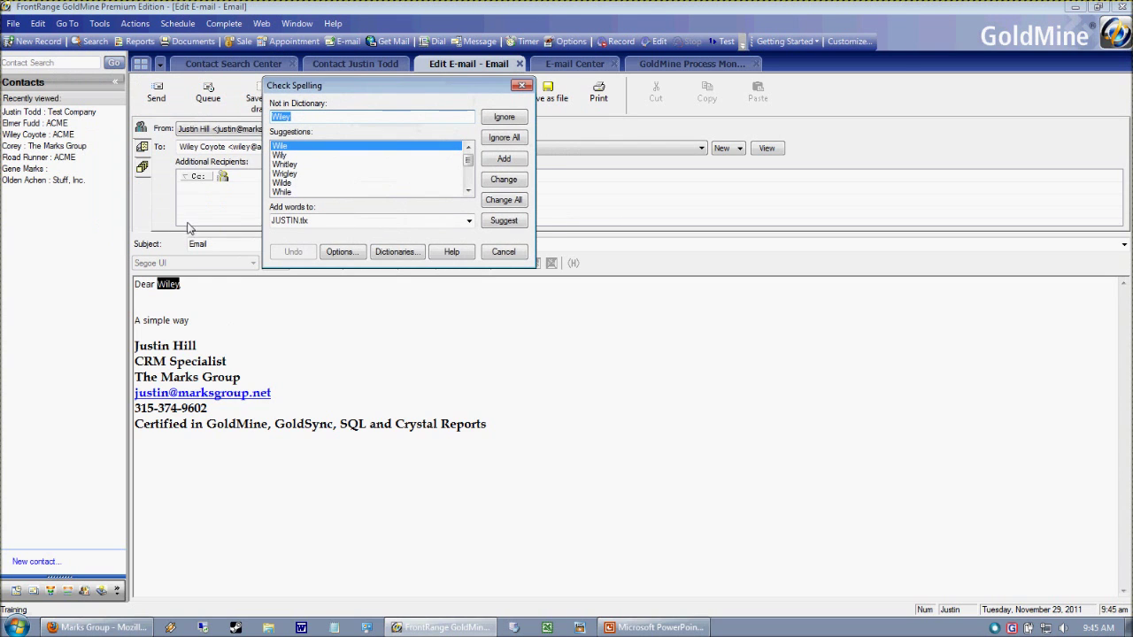
double_click(297, 116)
left_click(308, 119)
left_click_drag(358, 85, 444, 124)
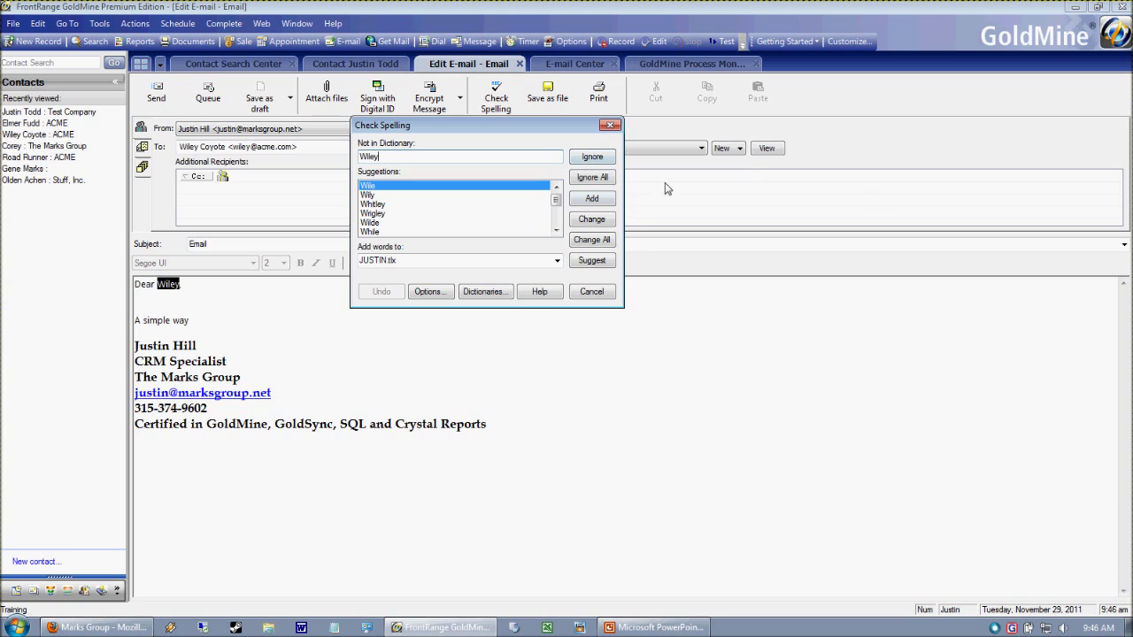
left_click(592, 200)
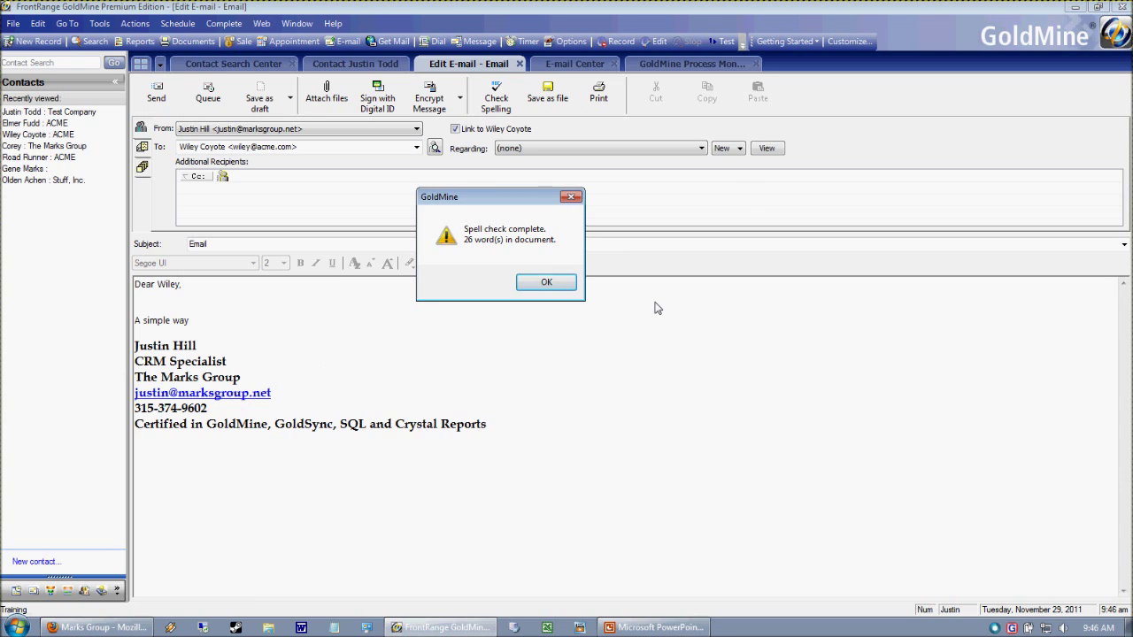
left_click(544, 283)
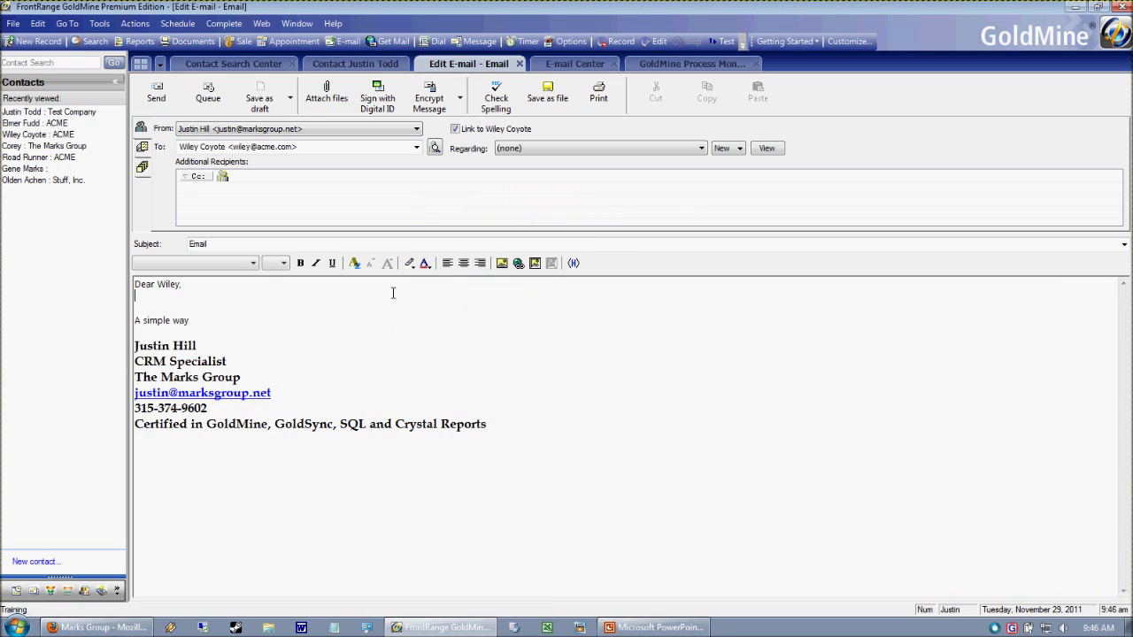
- Re-run the spell check to confirm the draft passes, then return to the 'A simple way' line
left_click(497, 98)
left_click(617, 364)
double_click(168, 363)
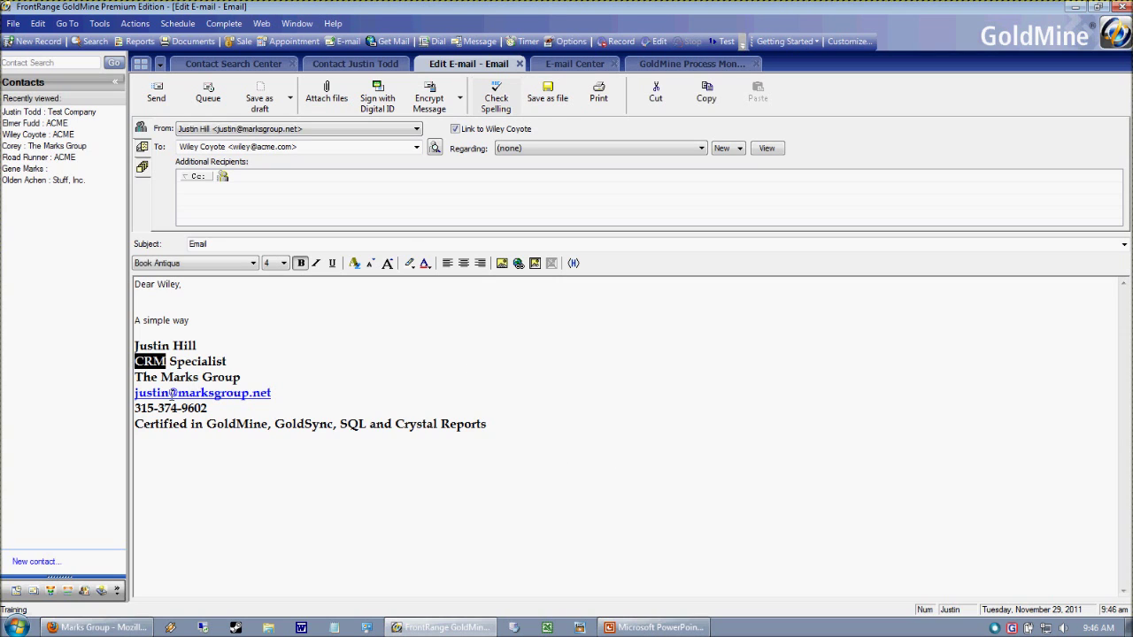
left_click_drag(276, 428, 392, 428)
left_click(370, 425)
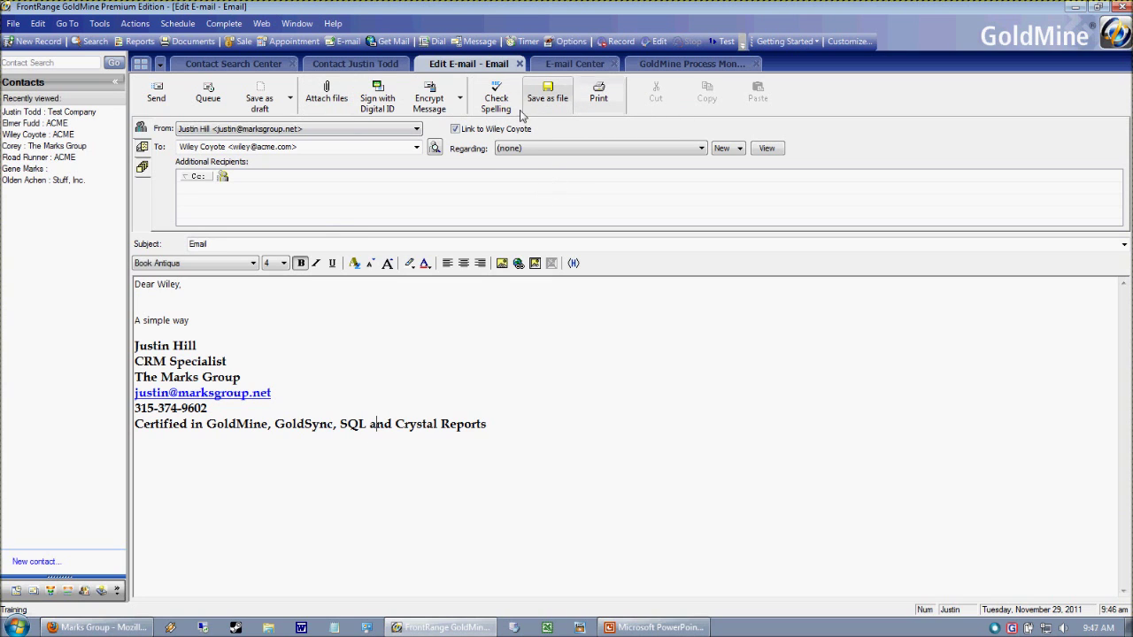
key("F7")
left_click_drag(186, 286, 69, 284)
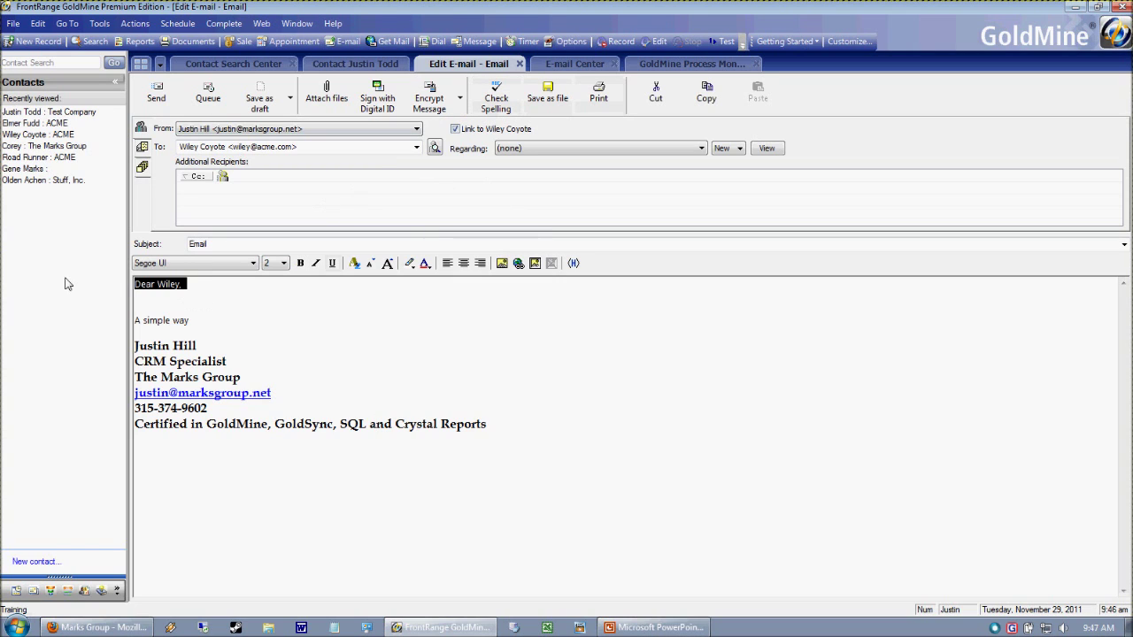
left_click(212, 326)
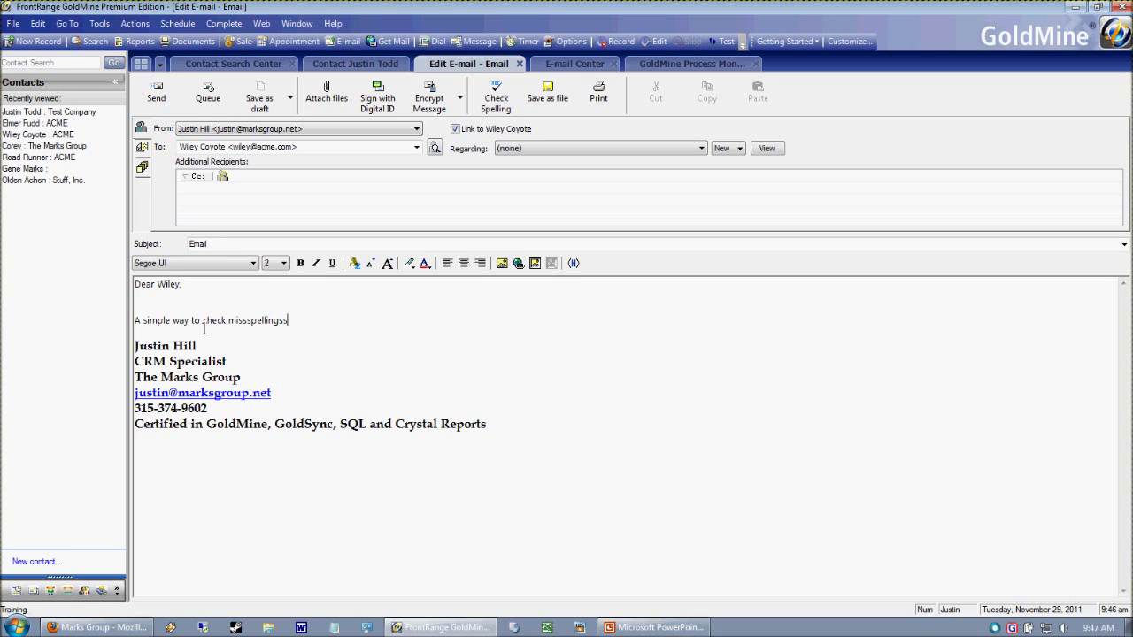
- Spell-check the draft and replace the misspelled word with 'misspellings'
left_click(496, 97)
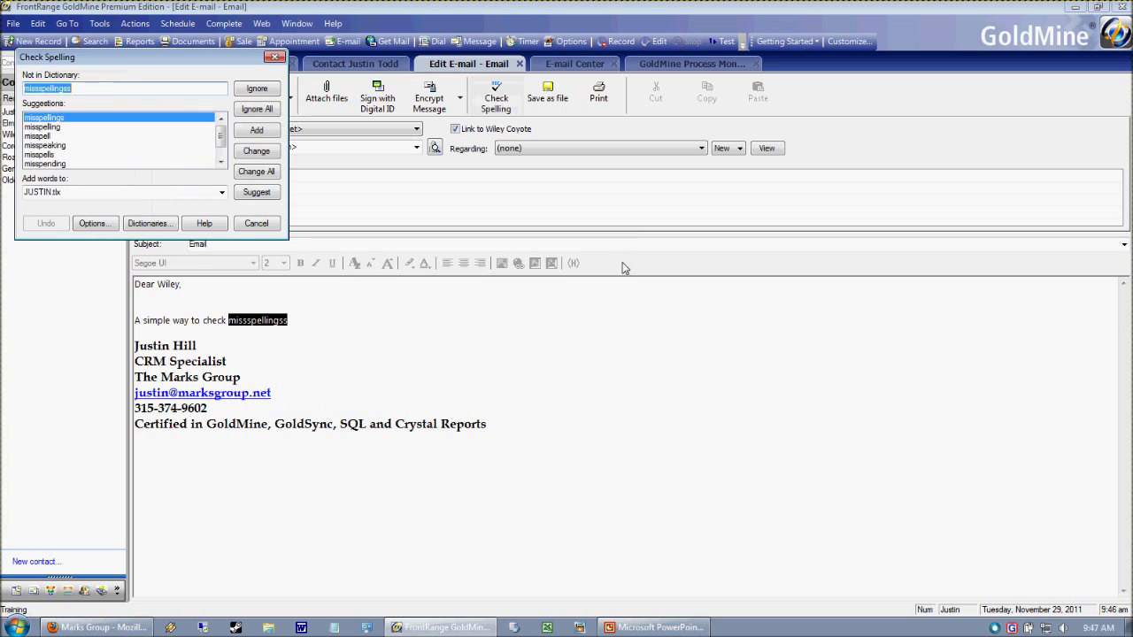
left_click_drag(157, 58, 456, 124)
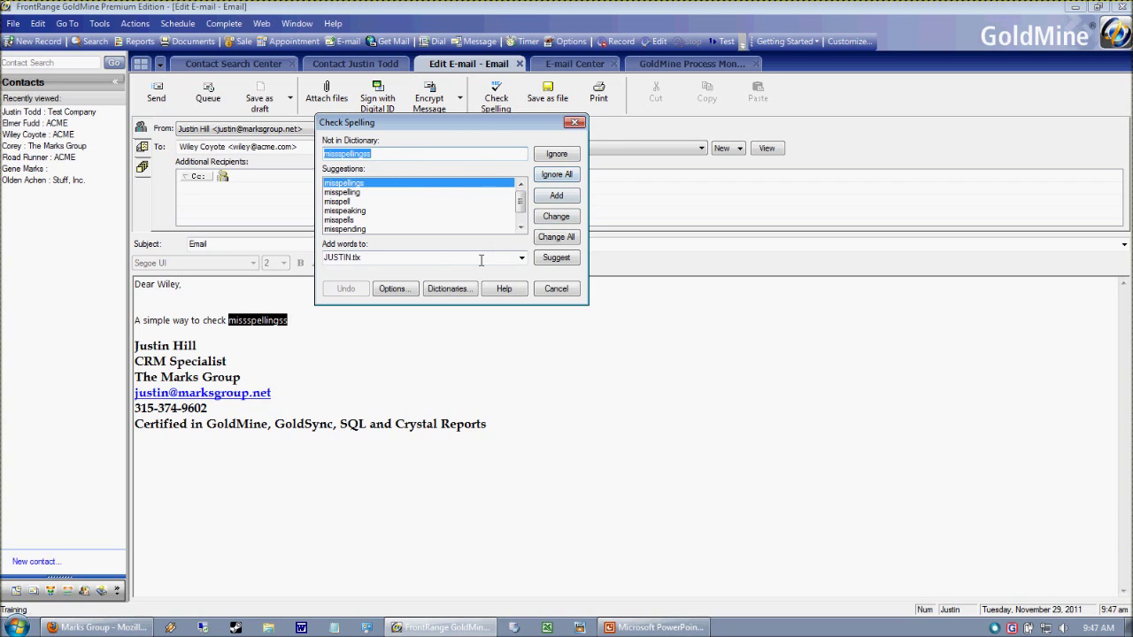
left_click_drag(473, 130, 698, 159)
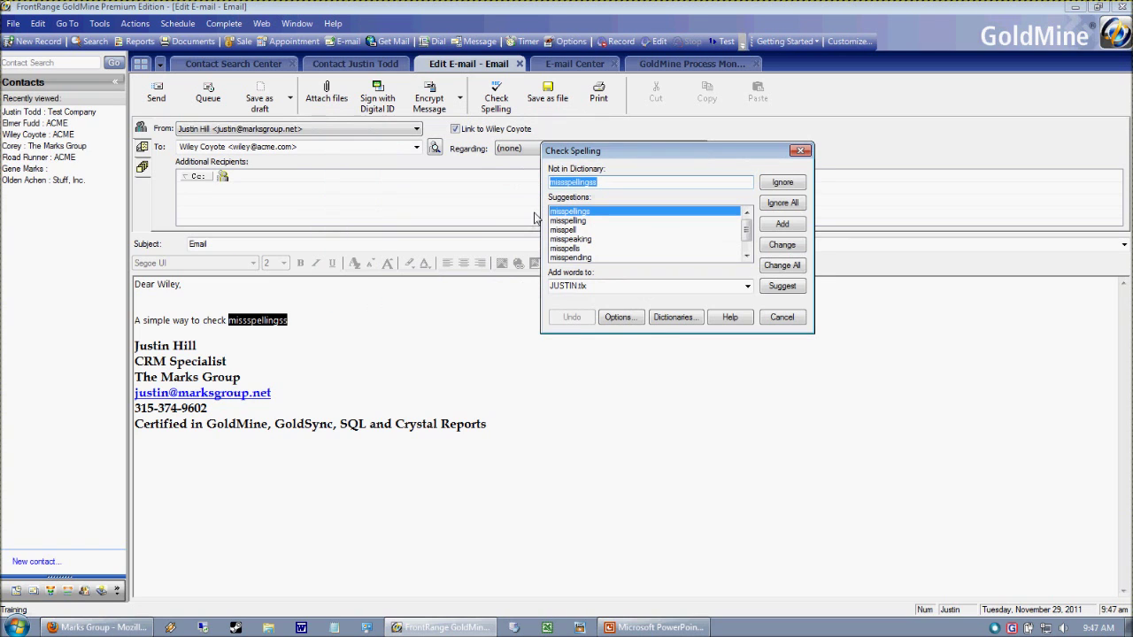
left_click(651, 239)
left_click(597, 221)
left_click(597, 211)
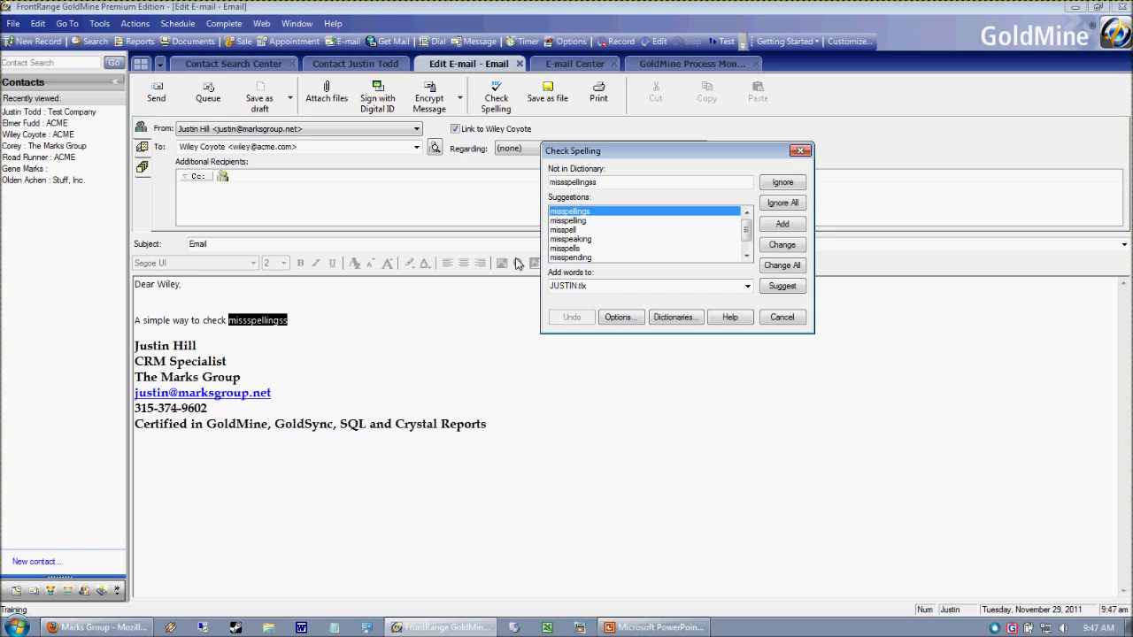
double_click(563, 213)
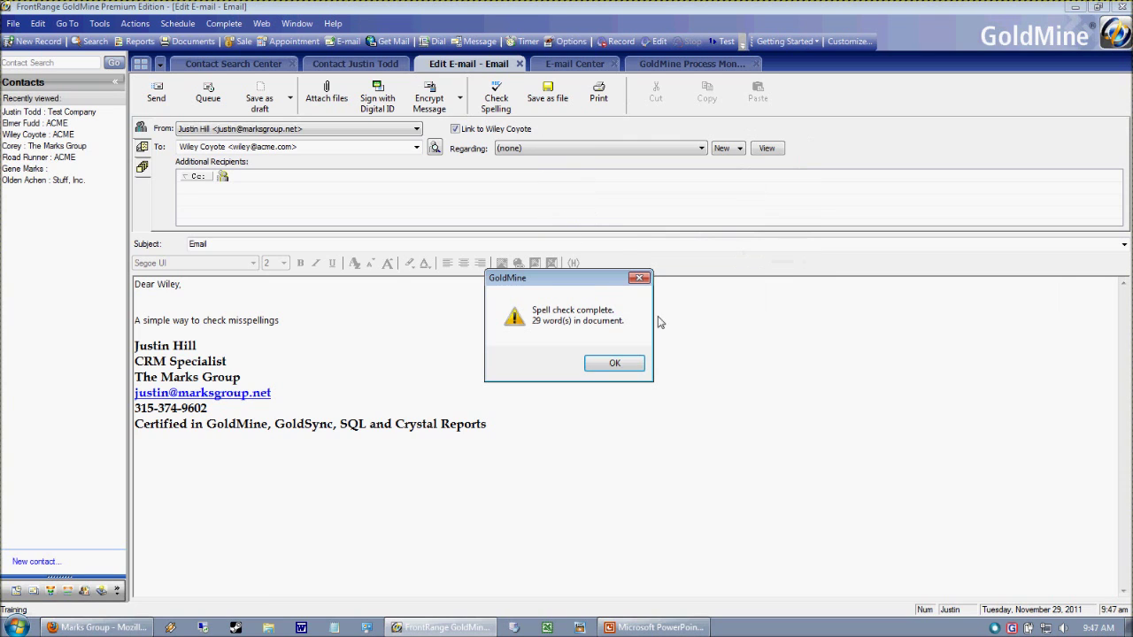
left_click(602, 363)
left_click_drag(316, 329, 114, 325)
triple_click(496, 372)
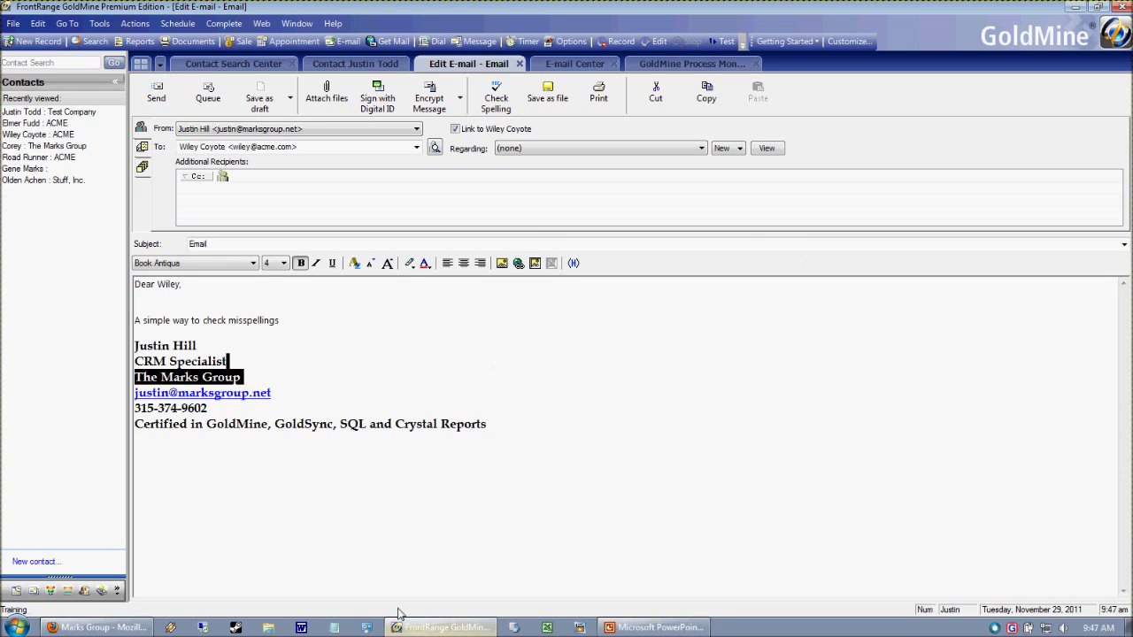
left_click(564, 375)
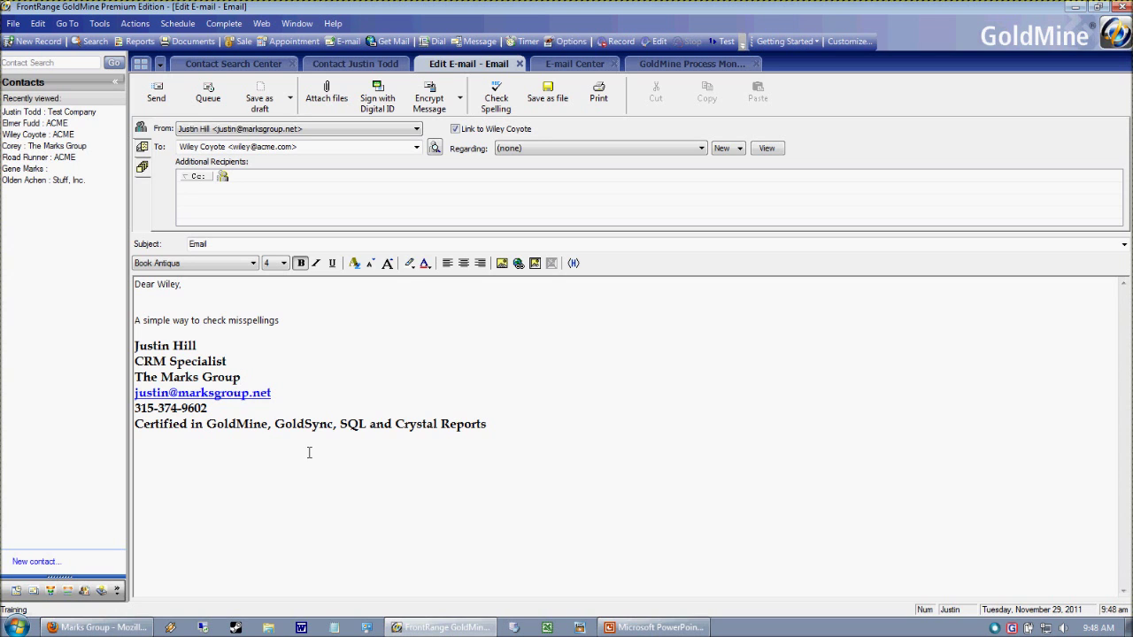
- View the PowerPoint tips slide, then return to the GoldMine e-mail editor
left_click(655, 627)
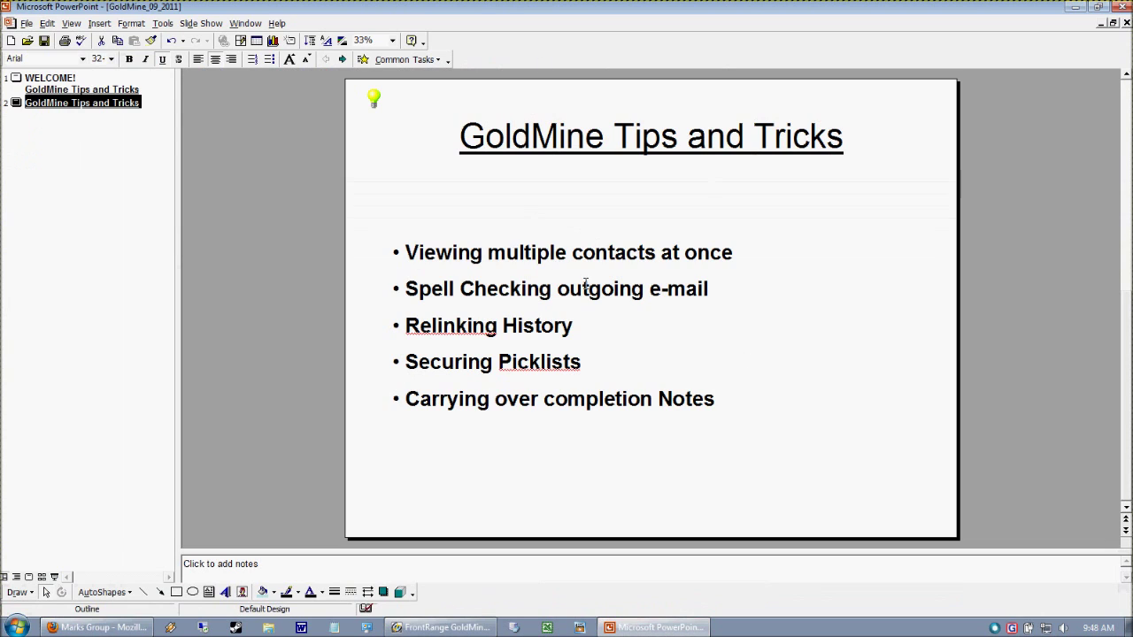
left_click(611, 330)
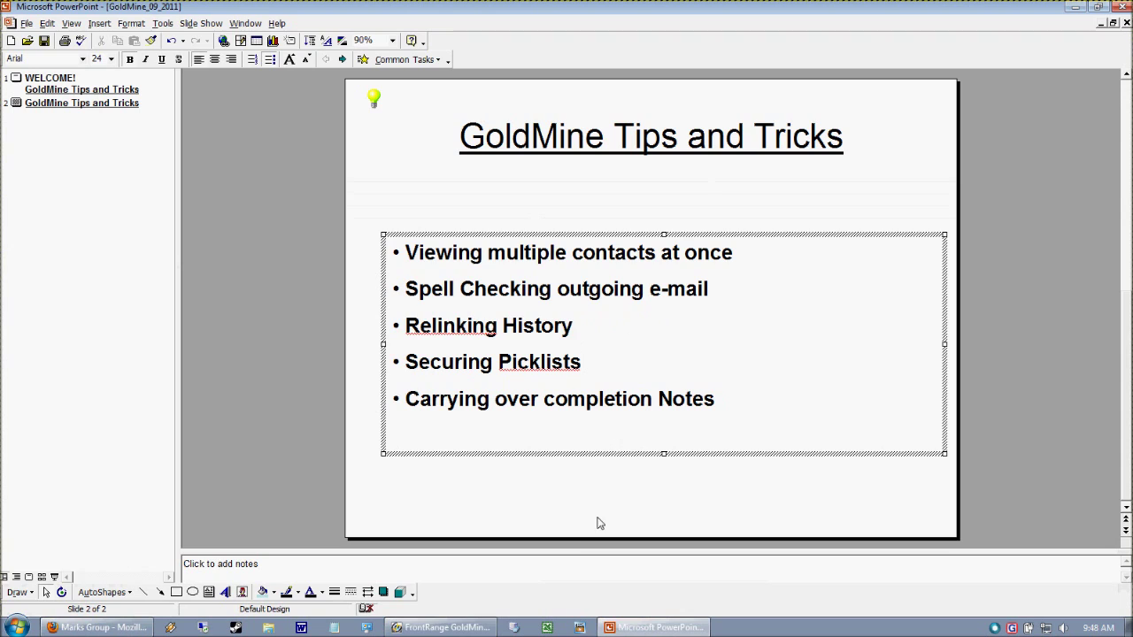
left_click(442, 628)
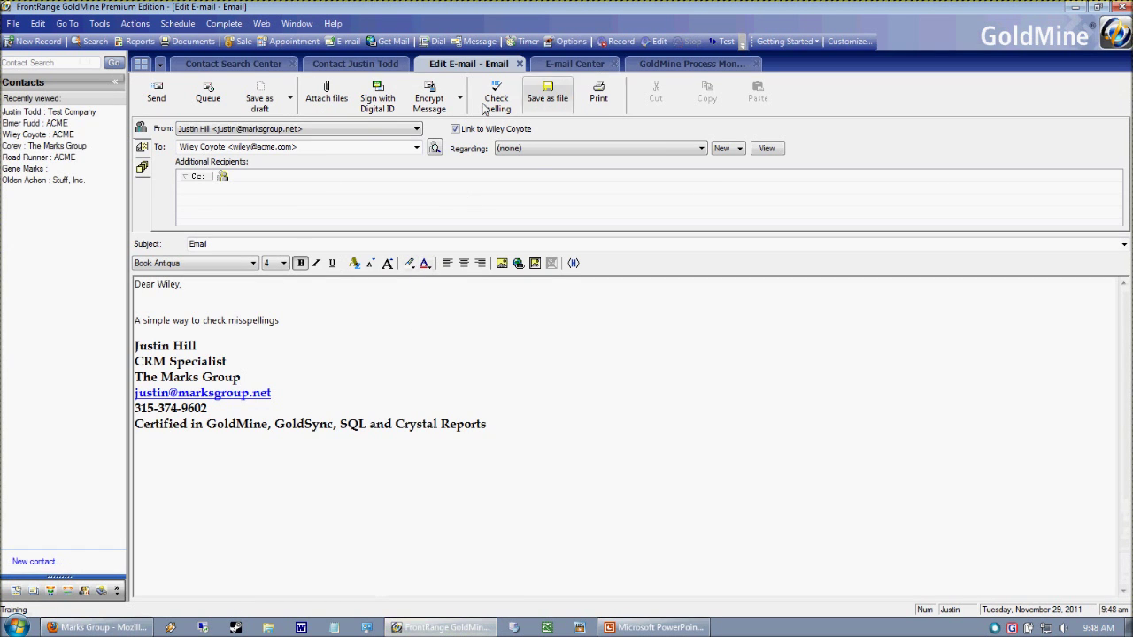
- Close the Edit E-mail tab without saving to Drafts, then close the Process Monitor tab
left_click(521, 66)
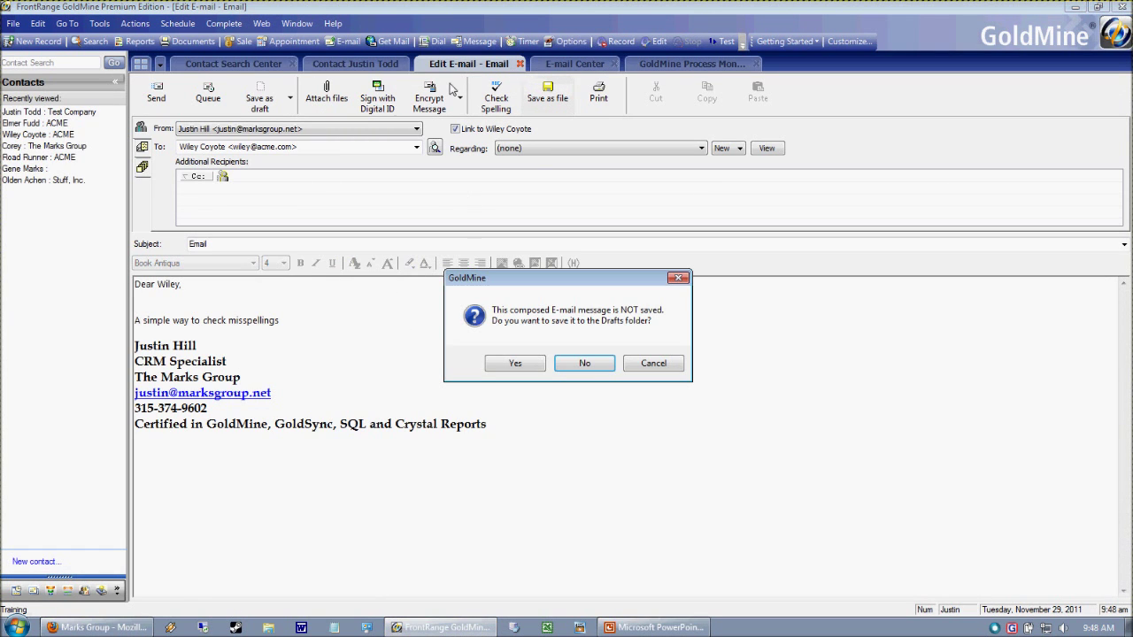
left_click(560, 365)
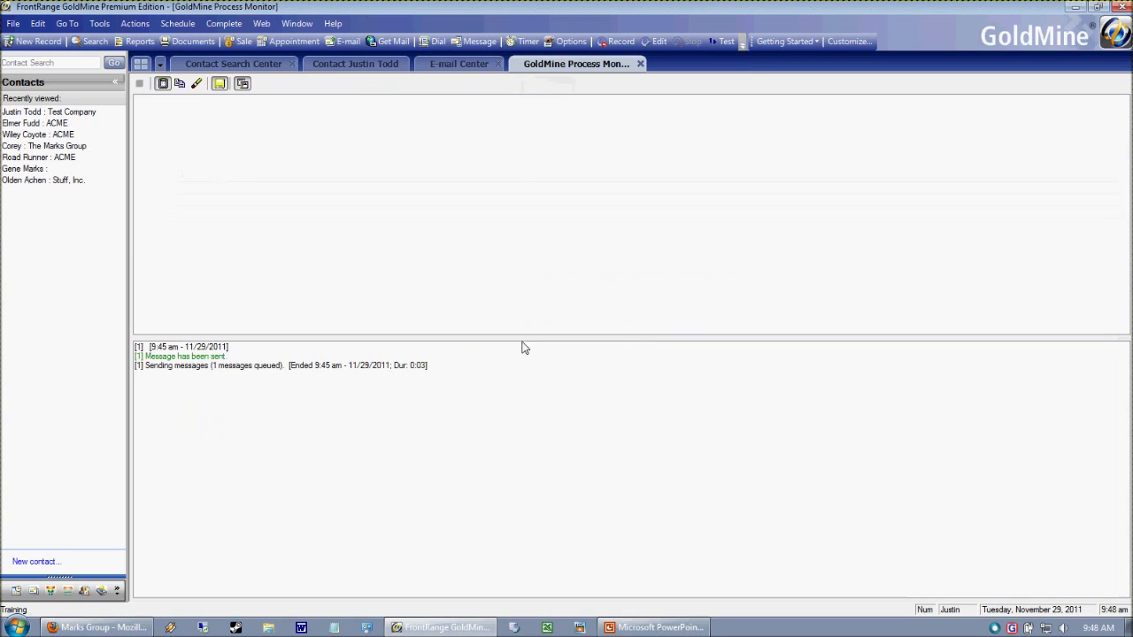
left_click(640, 64)
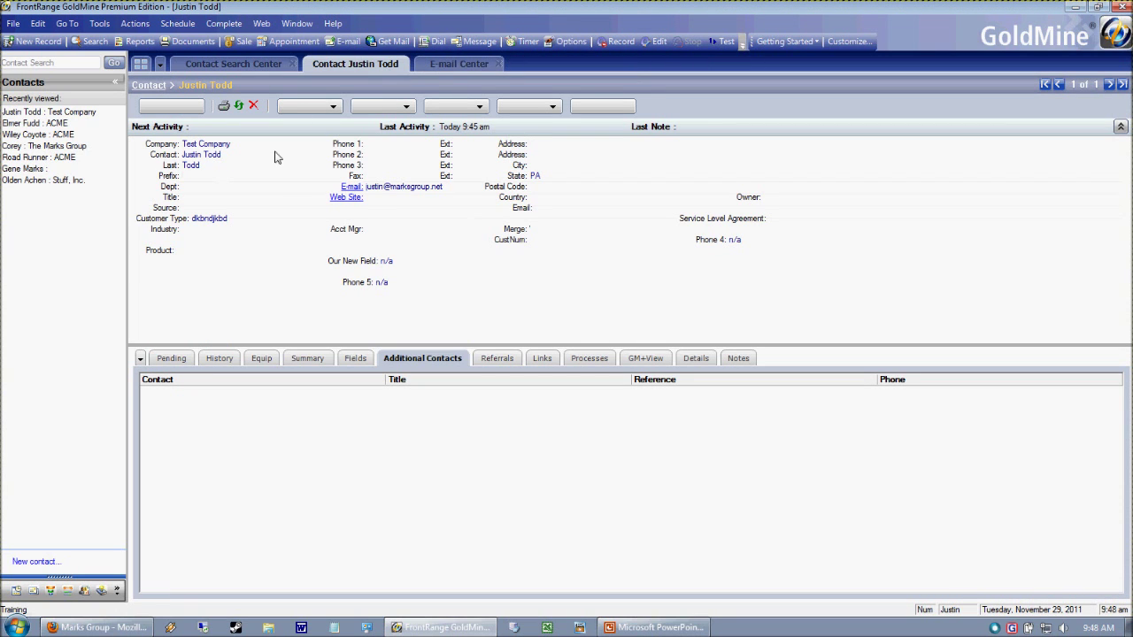